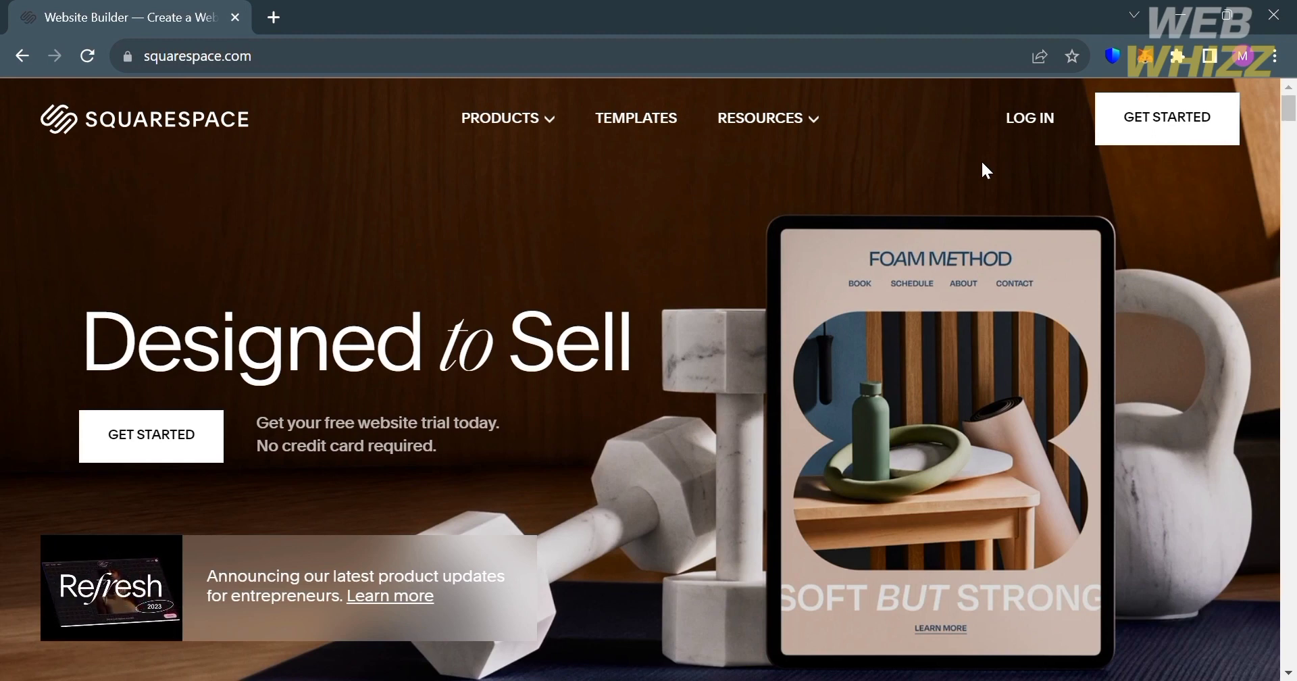
- Look through the Squarespace home page, covering its website, ecommerce and marketing sections down to the footer links
{"action": "scroll", "coordinate": [982, 162], "scroll_direction": "down", "scroll_amount": 5}
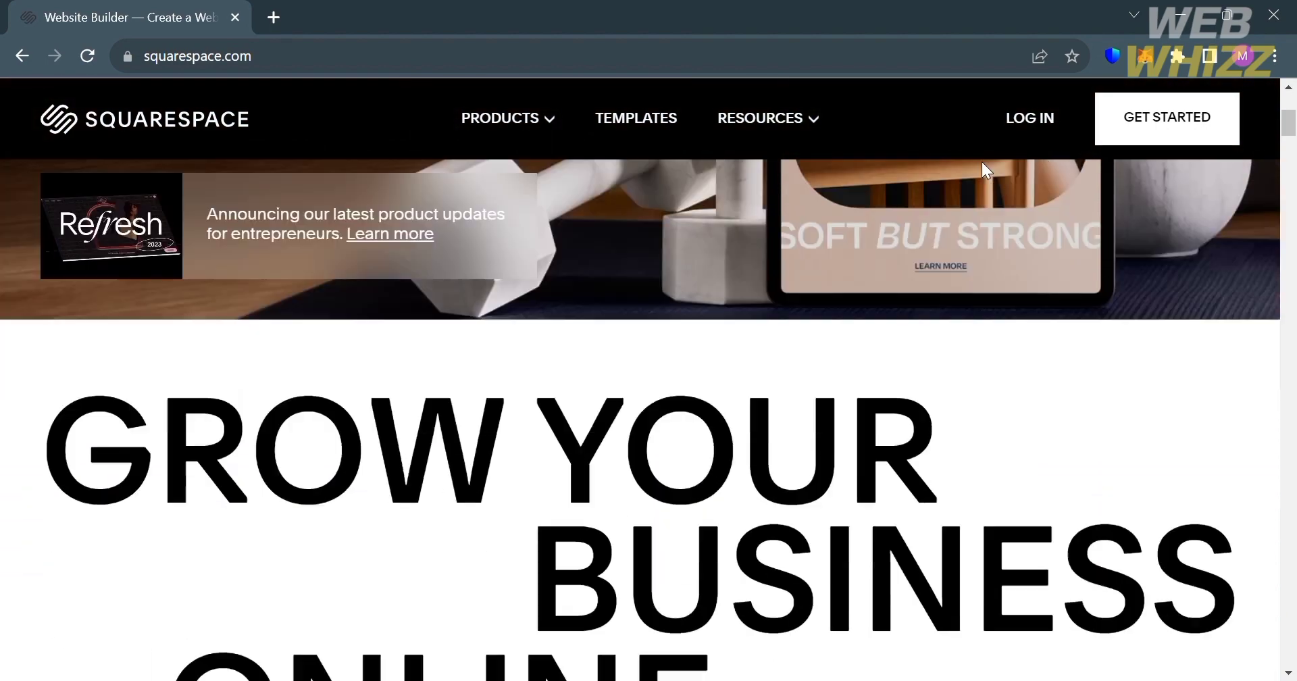
{"action": "scroll", "coordinate": [982, 162], "scroll_direction": "down", "scroll_amount": 15}
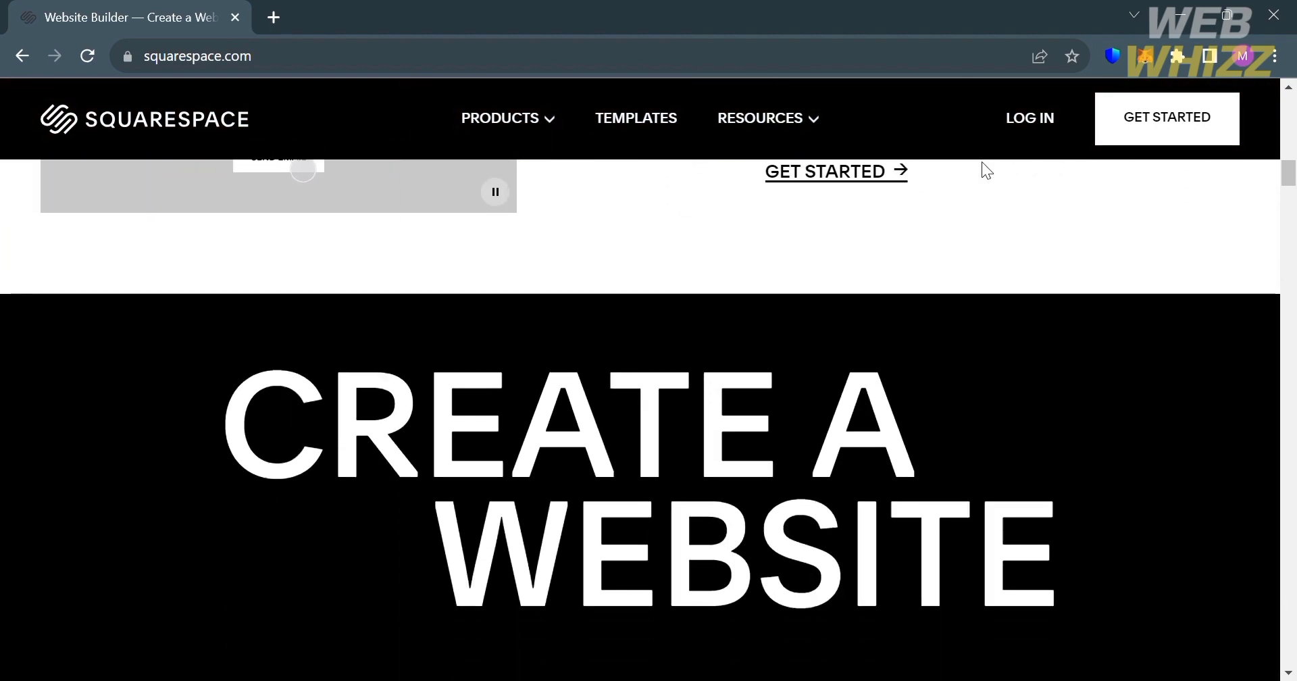
{"action": "scroll", "coordinate": [918, 406], "scroll_direction": "down", "scroll_amount": 10}
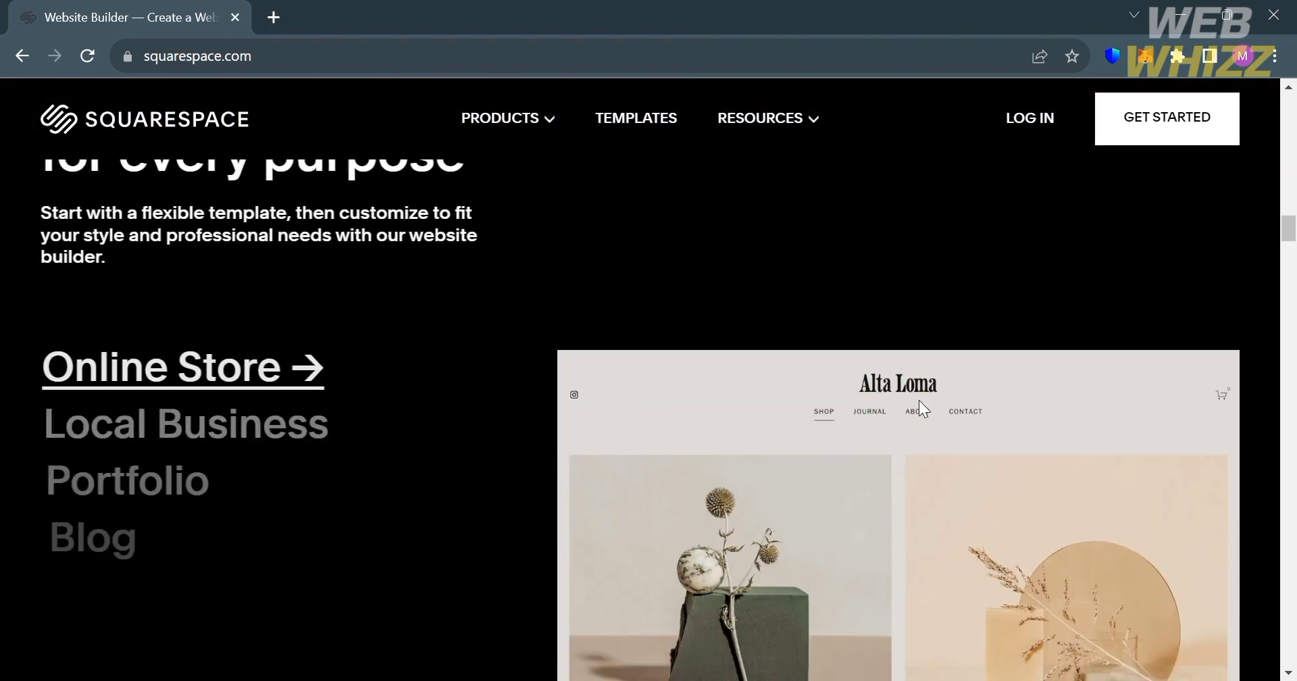
{"action": "scroll", "coordinate": [918, 400], "scroll_direction": "down", "scroll_amount": 10}
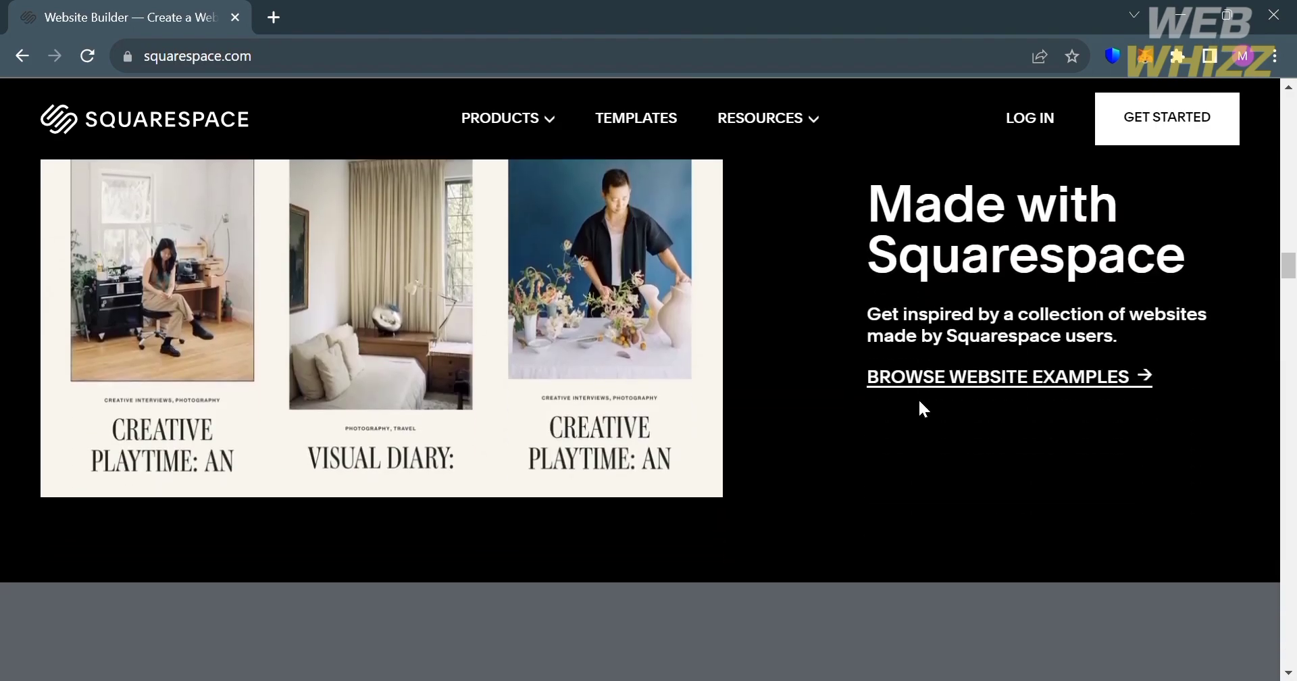
{"action": "scroll", "coordinate": [919, 400], "scroll_direction": "down", "scroll_amount": 10}
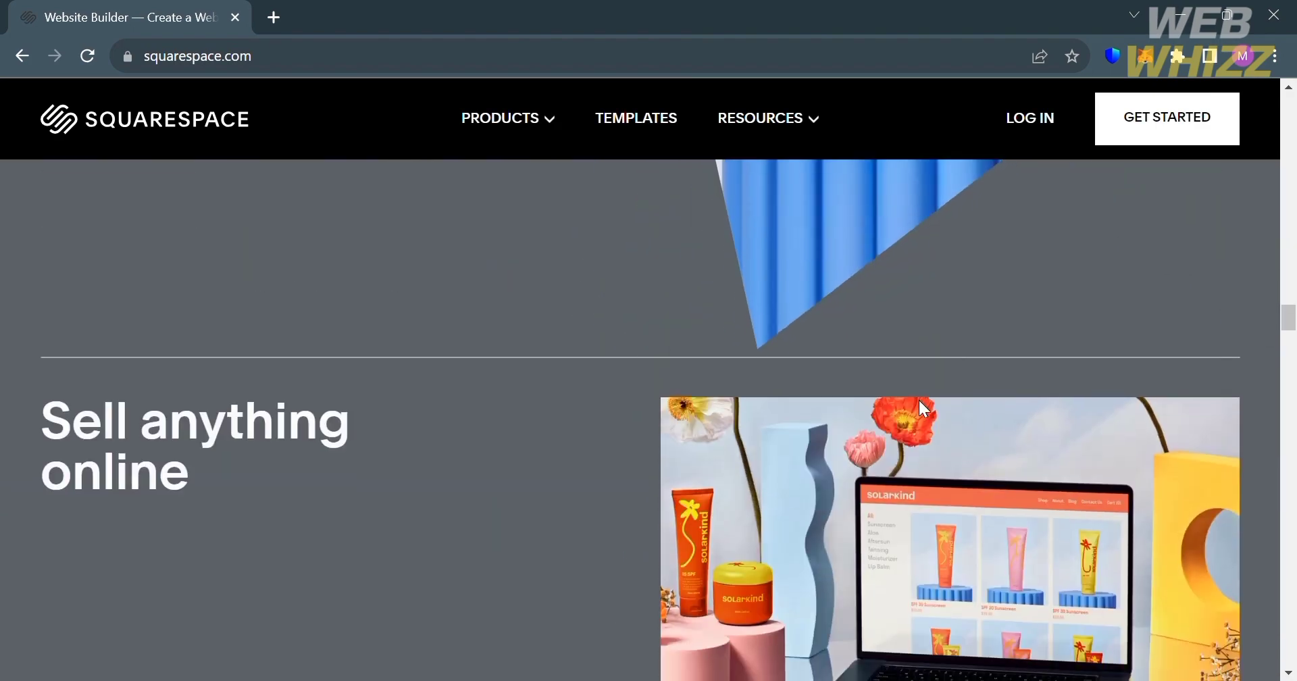
{"action": "scroll", "coordinate": [918, 400], "scroll_direction": "down", "scroll_amount": 10}
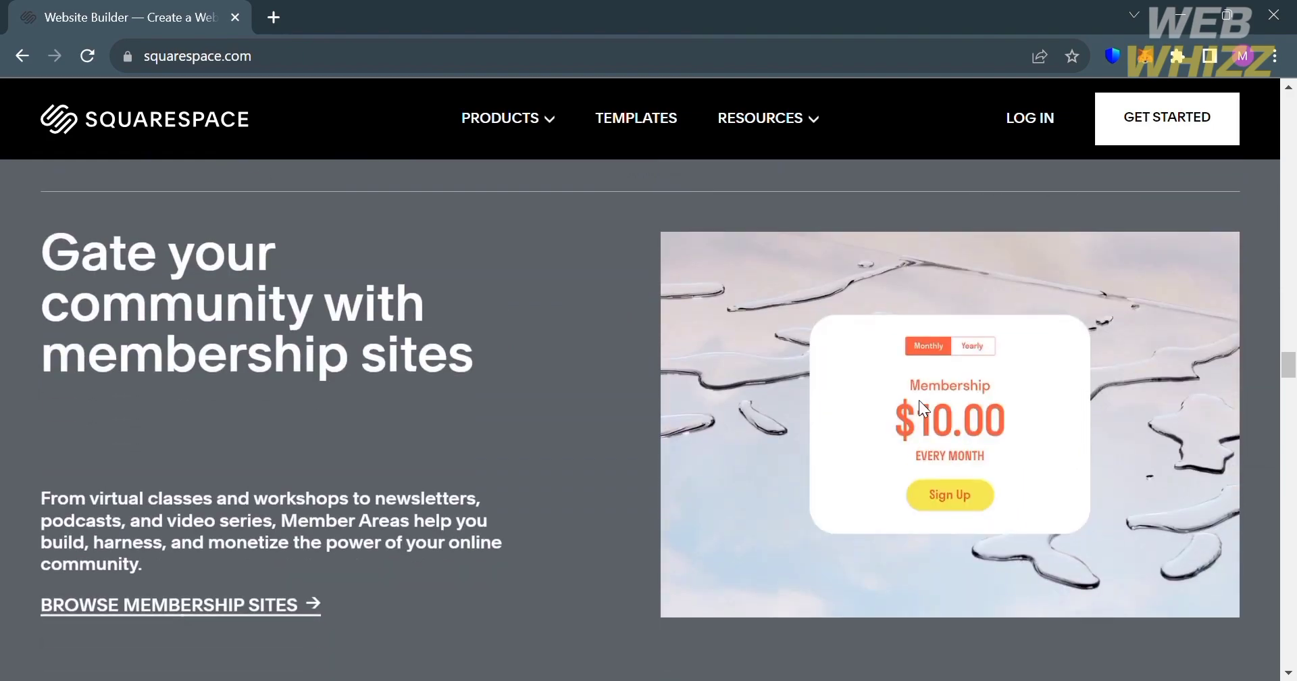
{"action": "scroll", "coordinate": [918, 400], "scroll_direction": "down", "scroll_amount": 10}
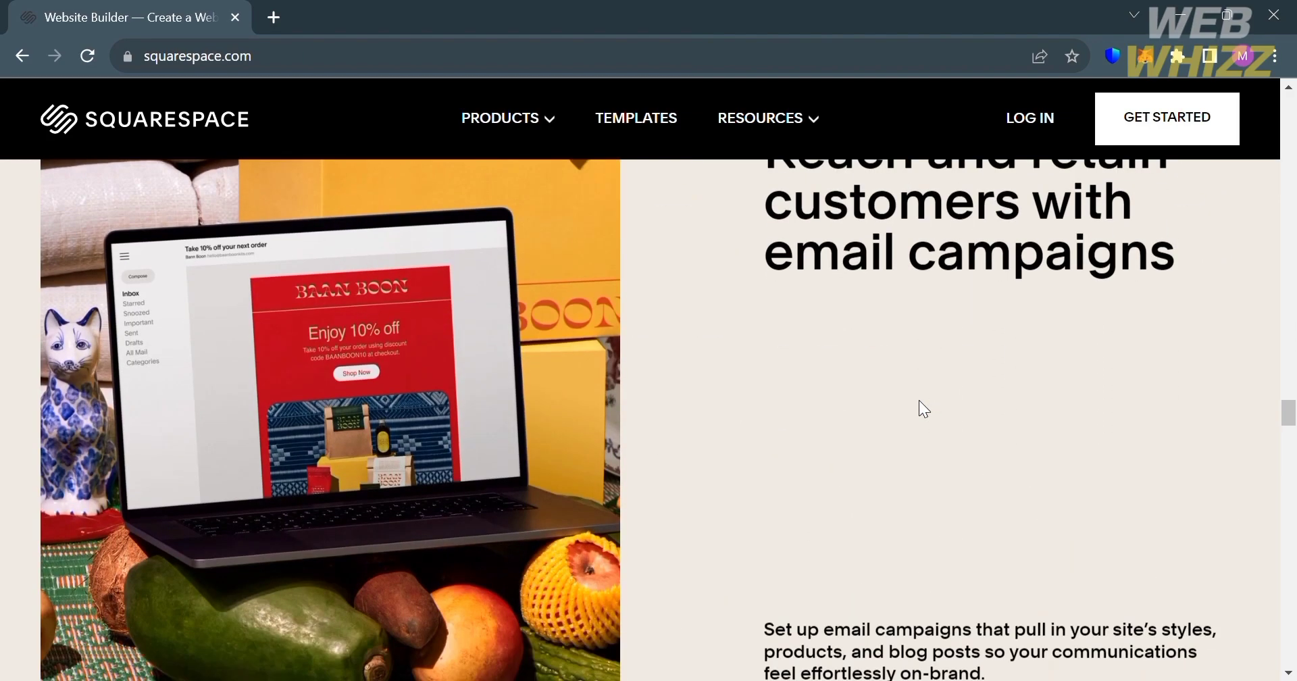
{"action": "scroll", "coordinate": [919, 400], "scroll_direction": "down", "scroll_amount": 10}
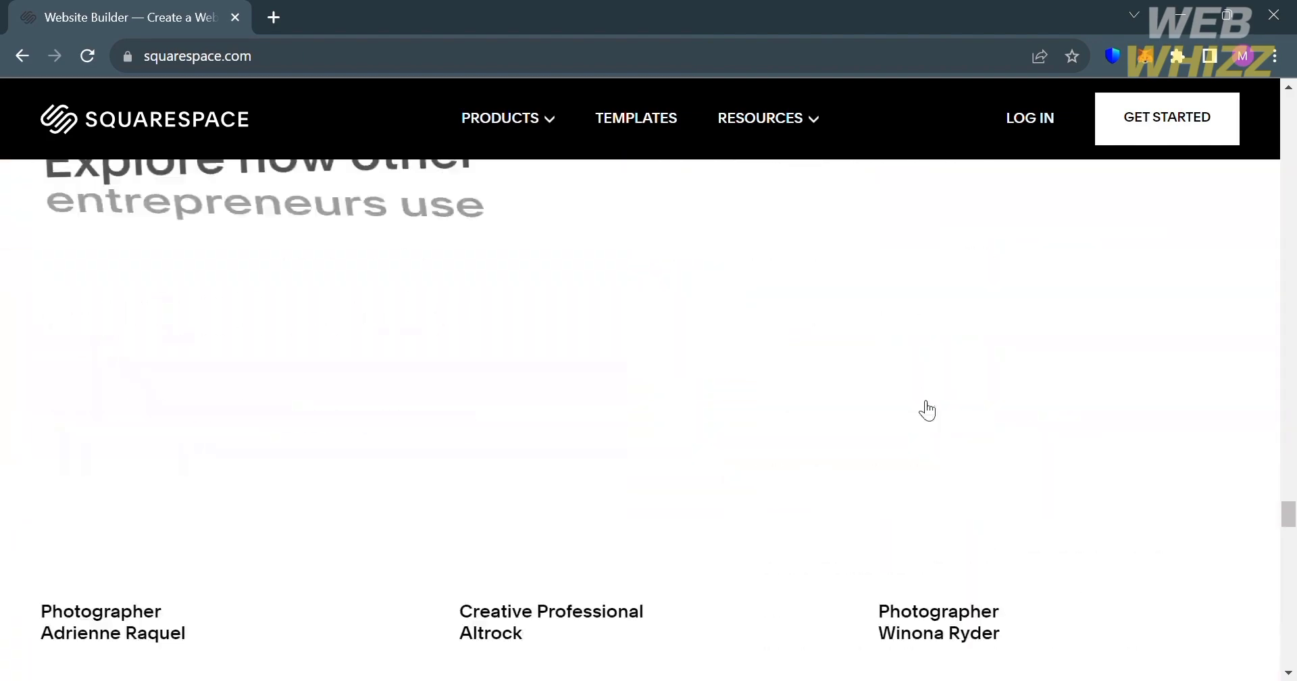
{"action": "scroll", "coordinate": [926, 409], "scroll_direction": "down", "scroll_amount": 10}
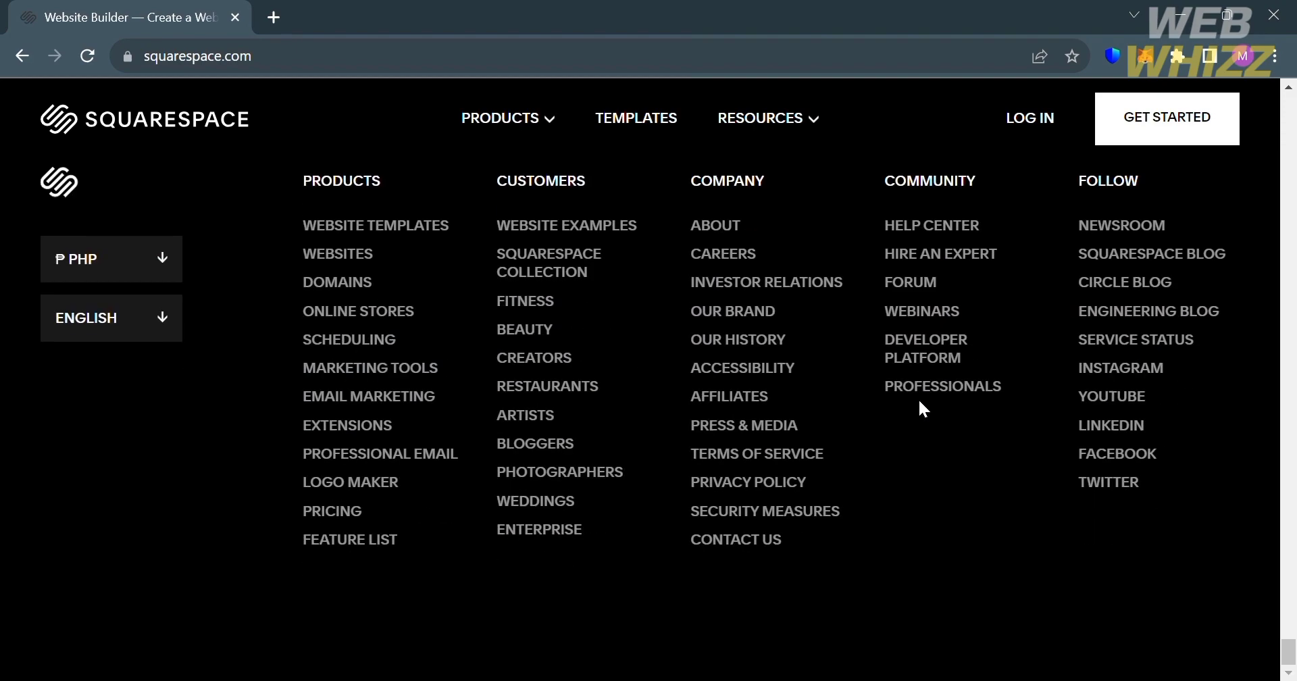
{"action": "scroll", "coordinate": [923, 408], "scroll_direction": "up", "scroll_amount": 10}
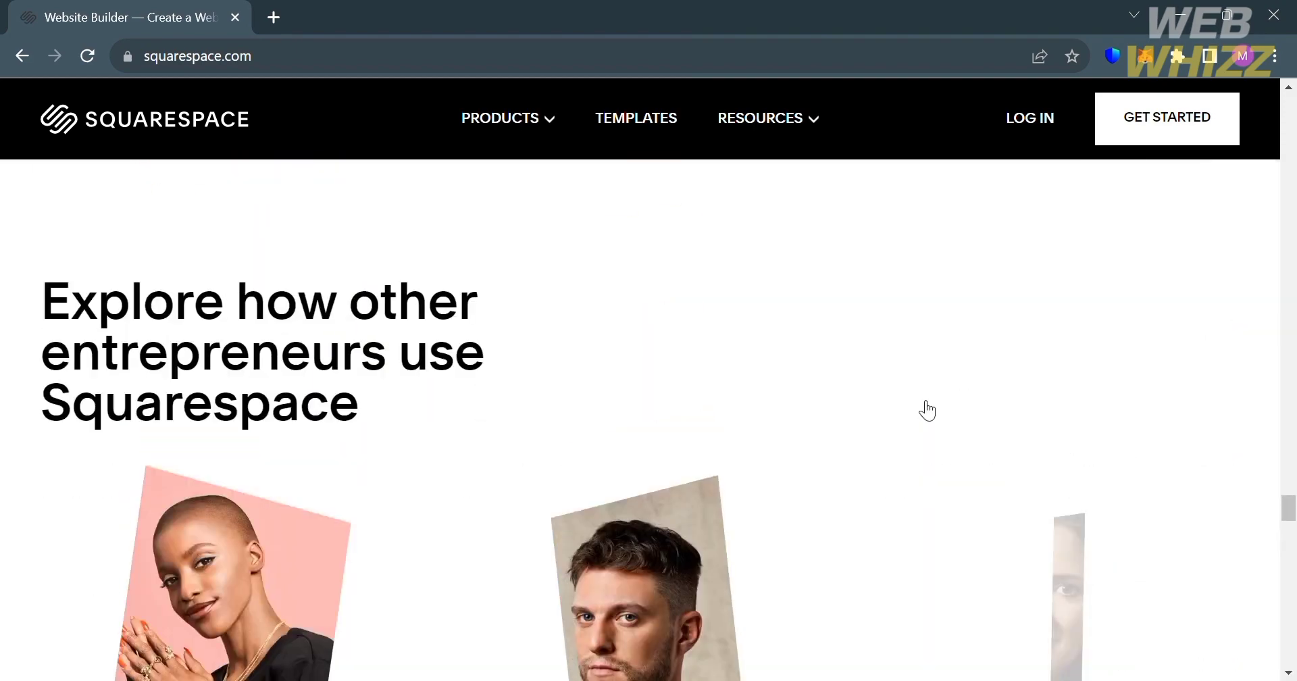
{"action": "scroll", "coordinate": [927, 410], "scroll_direction": "up", "scroll_amount": 10}
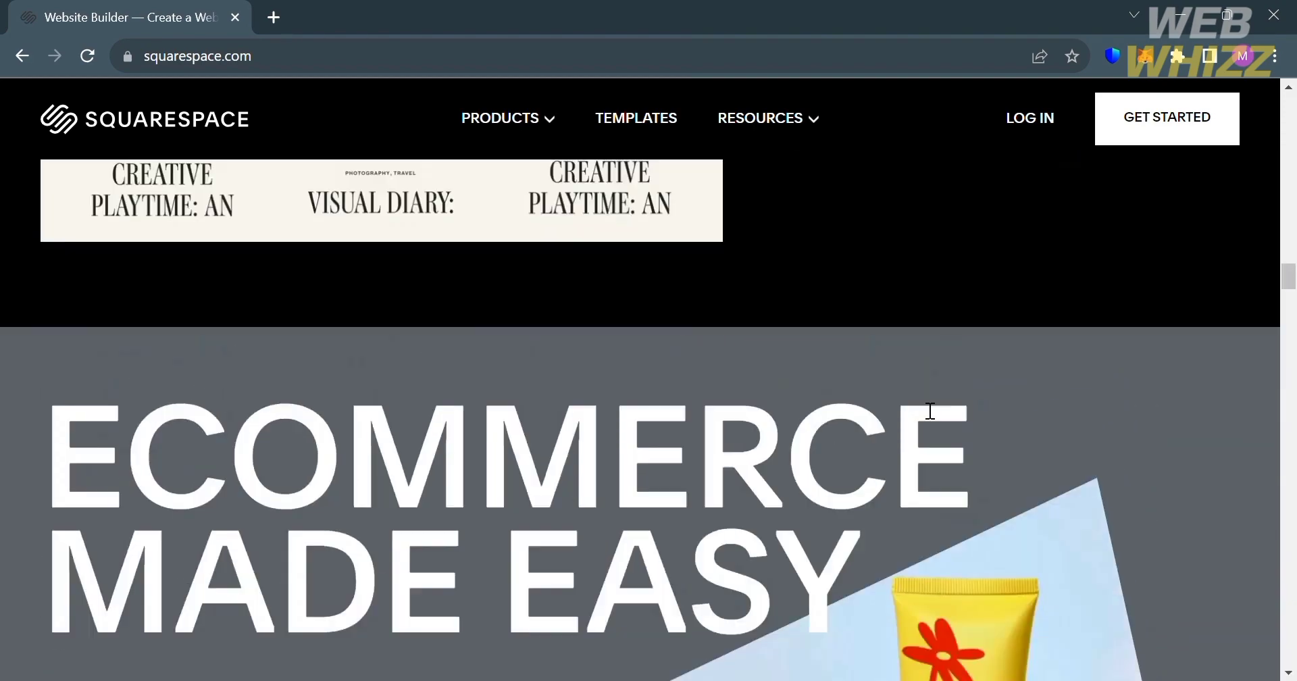
{"action": "scroll", "coordinate": [929, 411], "scroll_direction": "up", "scroll_amount": 10}
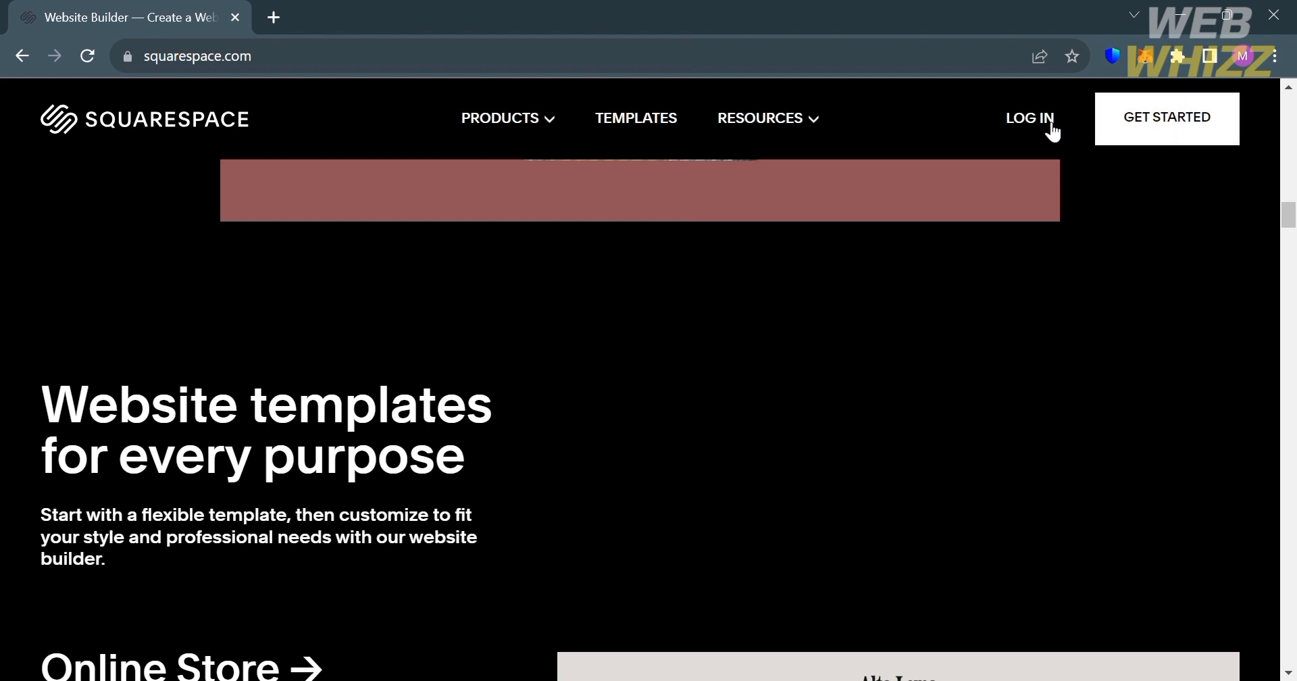
- Log into Squarespace with the Google account and start creating a new website from the account dashboard
{"action": "left_click", "coordinate": [1023, 128]}
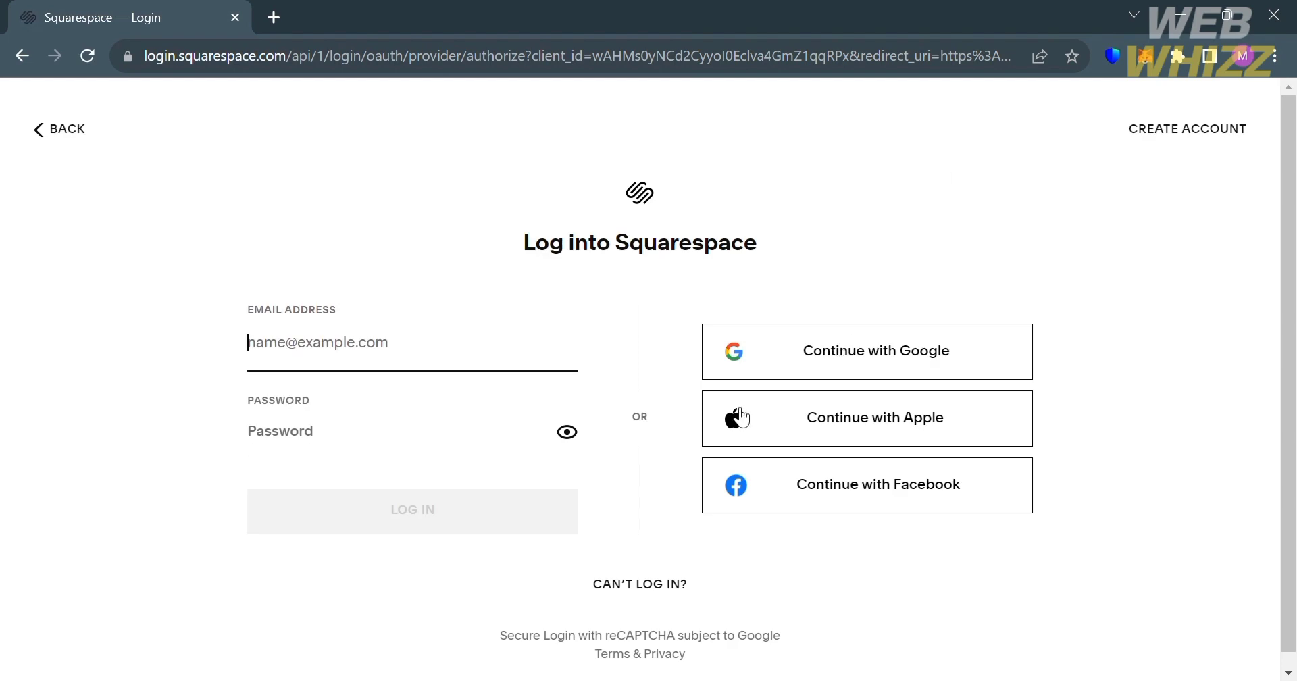
{"action": "left_click", "coordinate": [950, 365]}
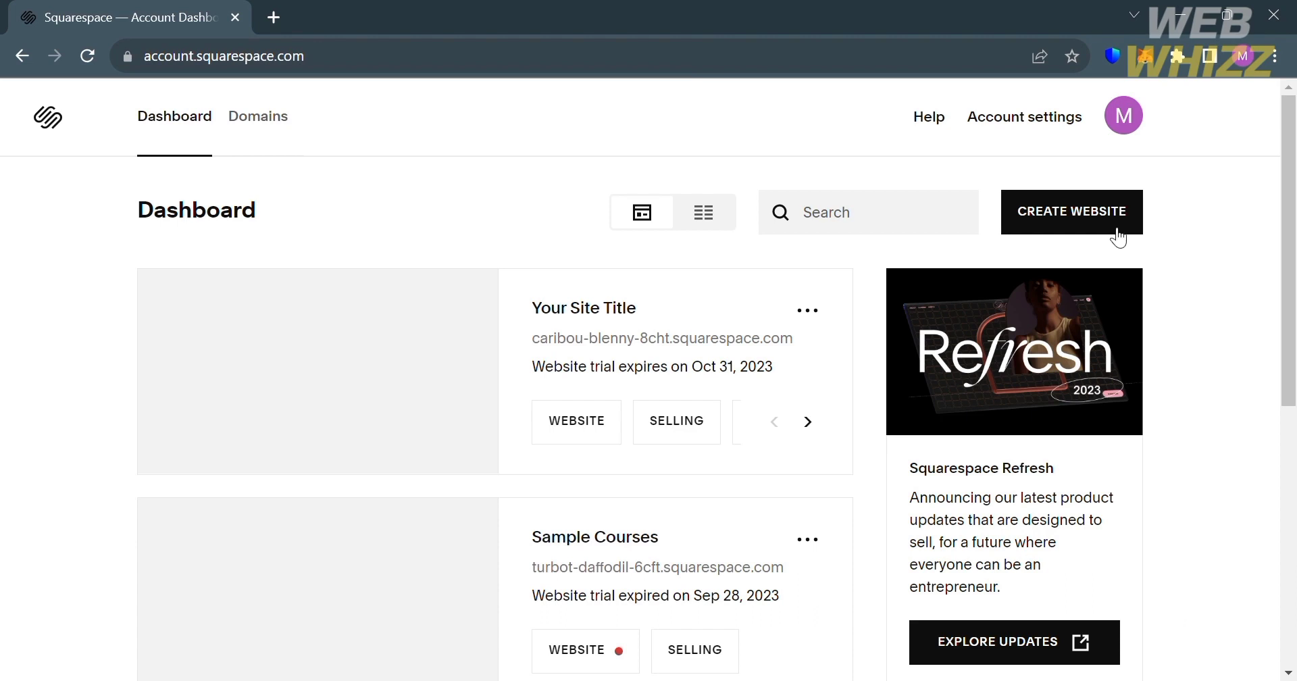
{"action": "left_click", "coordinate": [1078, 218]}
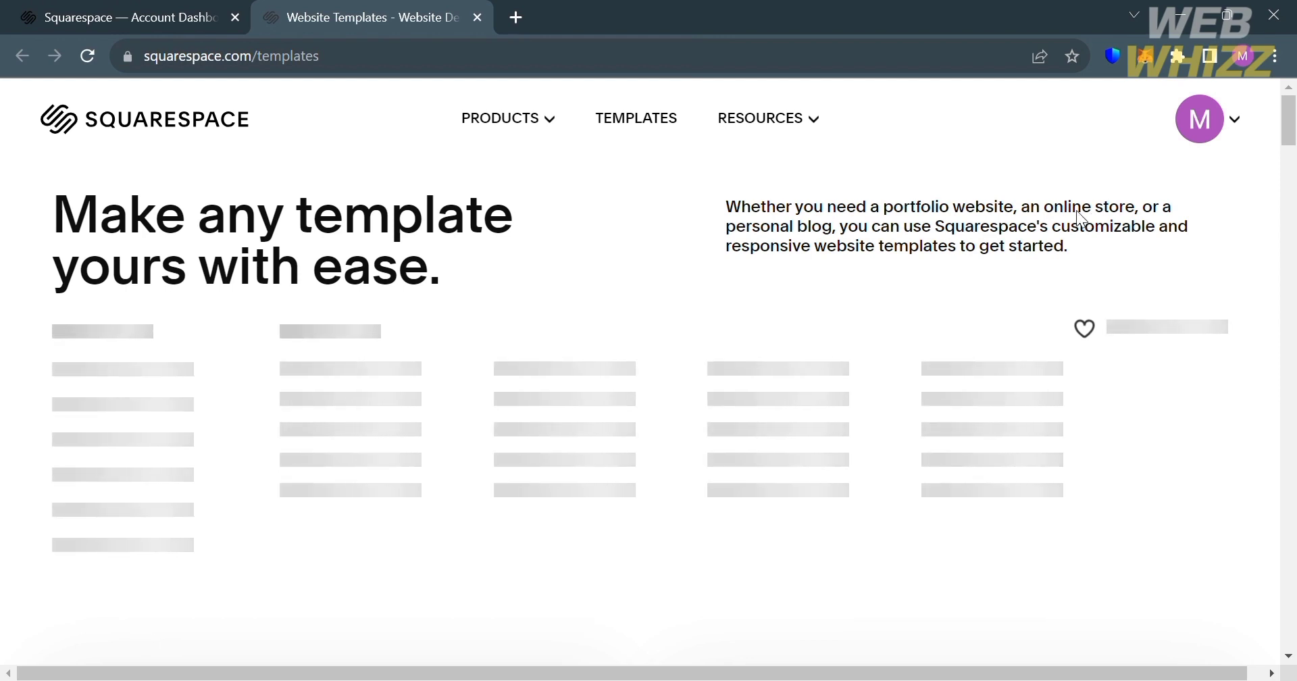
- Review the site topic choices and skip the question about what the site is about
{"action": "scroll", "coordinate": [741, 389], "scroll_direction": "down", "scroll_amount": 1}
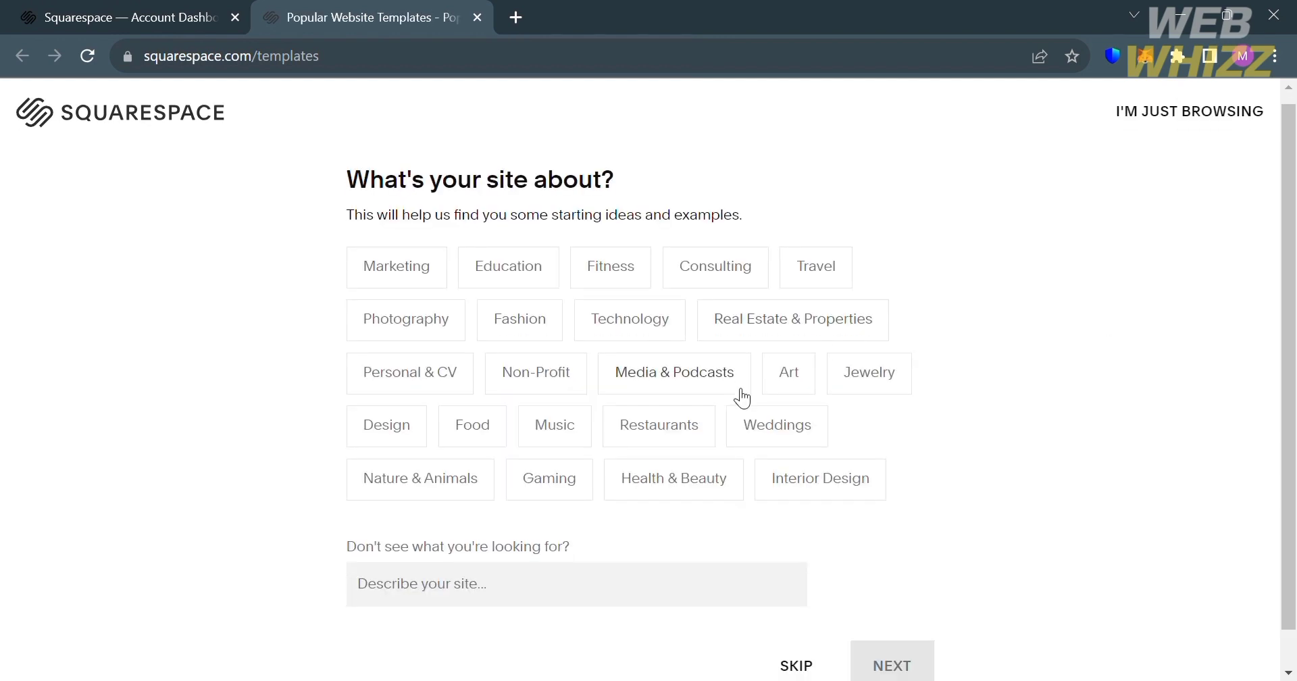
{"action": "scroll", "coordinate": [740, 389], "scroll_direction": "up", "scroll_amount": 1}
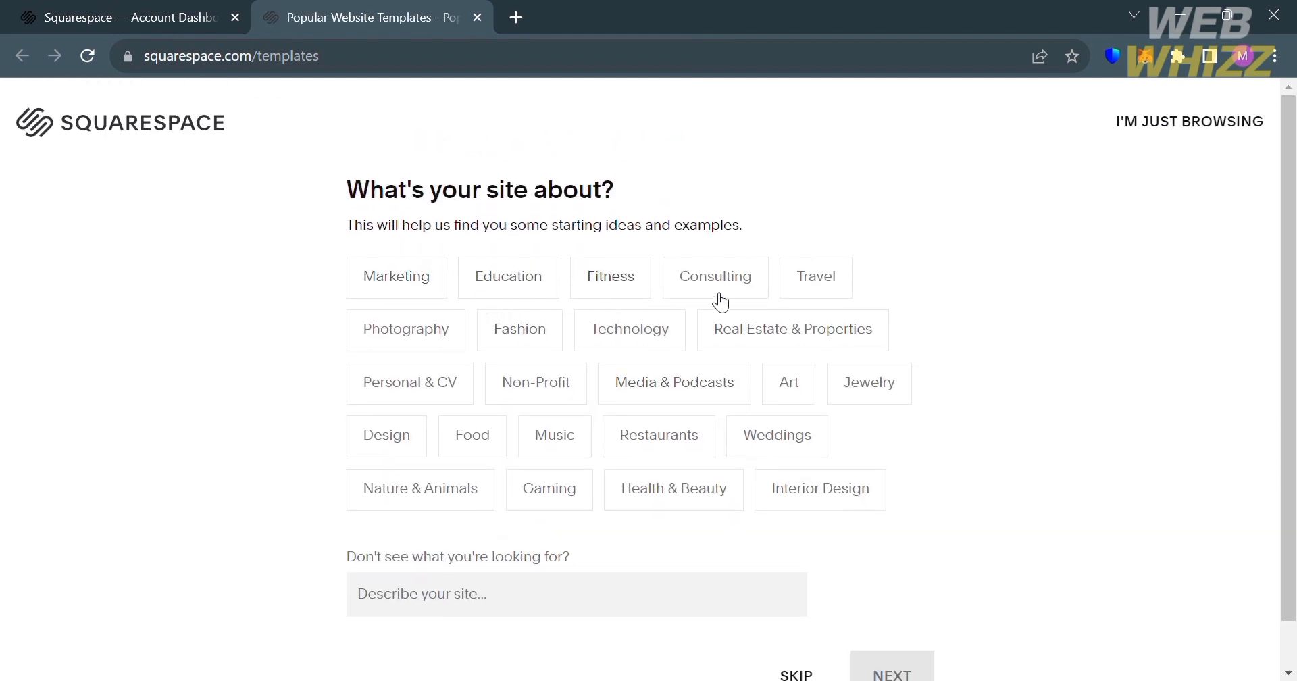
{"action": "scroll", "coordinate": [671, 477], "scroll_direction": "down", "scroll_amount": 1}
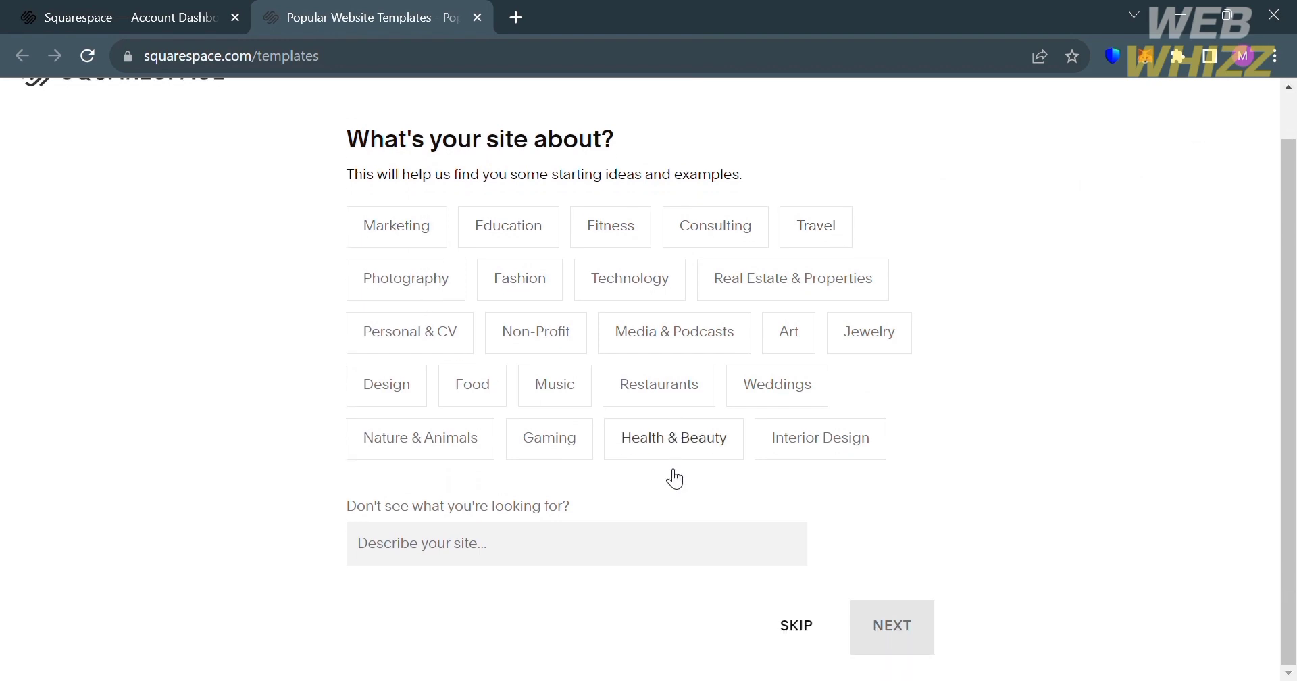
{"action": "left_click", "coordinate": [808, 633]}
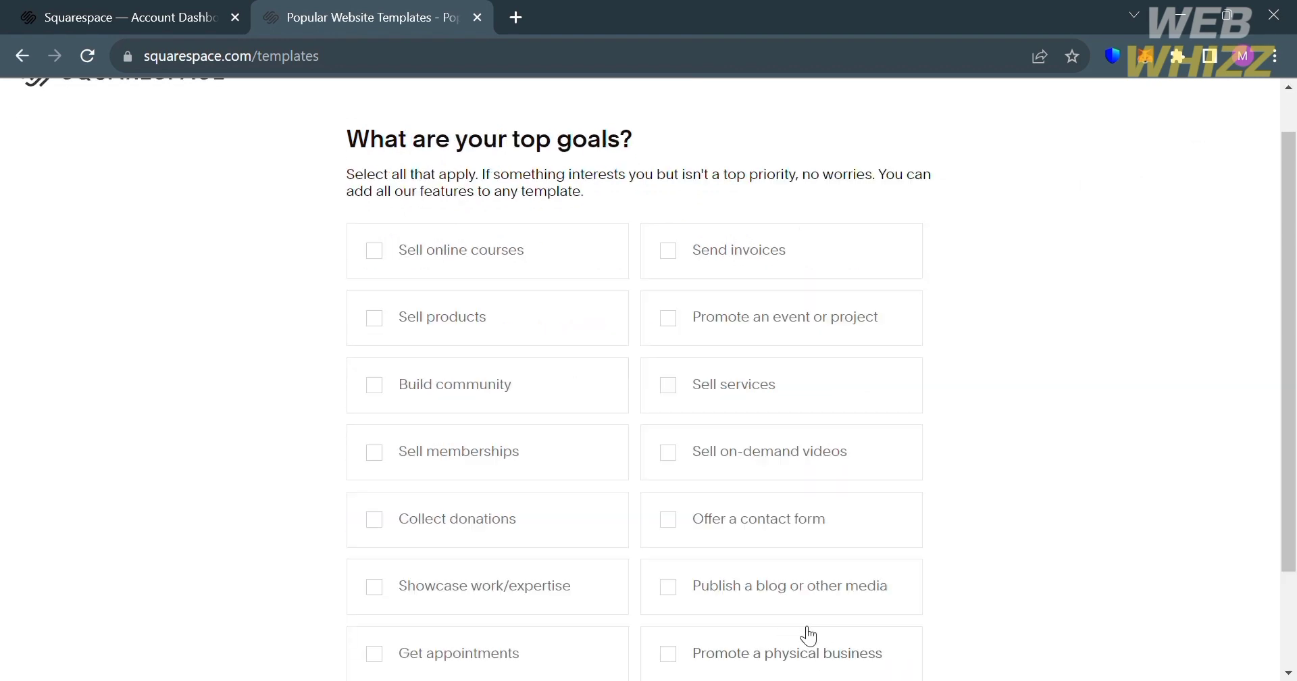
- Choose Sell products as the site's top goal and continue with the questionnaire
{"action": "scroll", "coordinate": [804, 638], "scroll_direction": "down", "scroll_amount": 1}
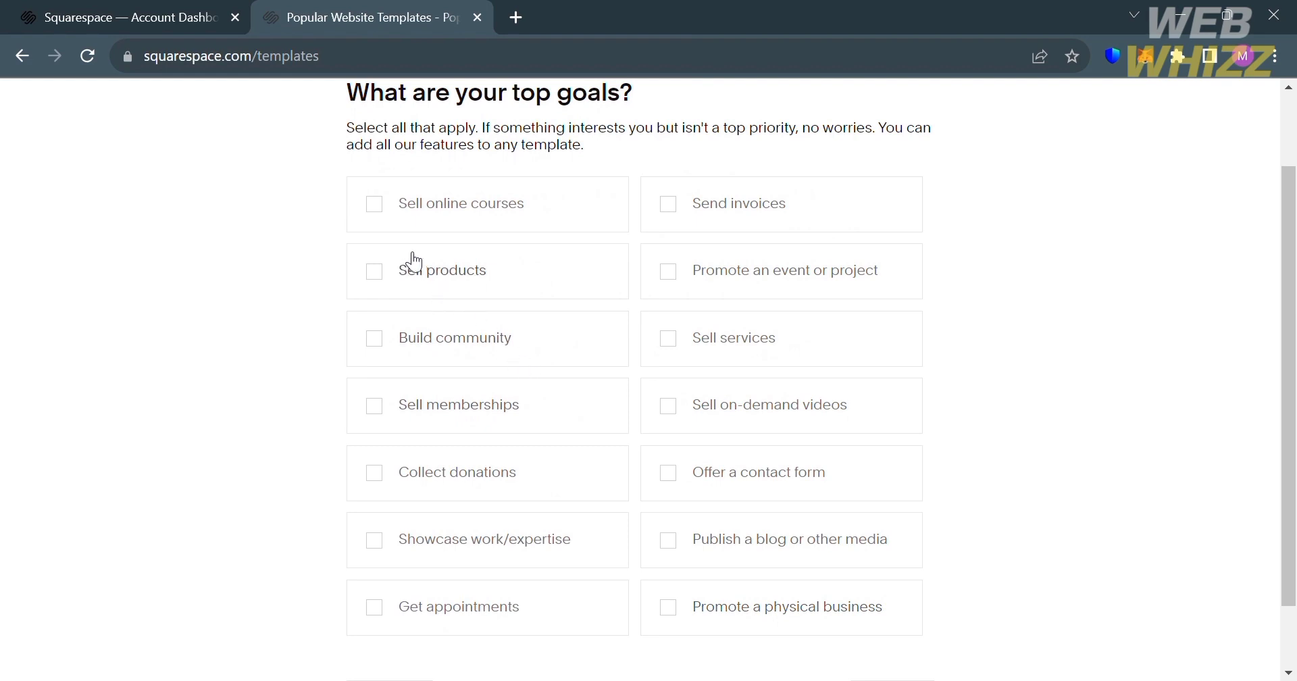
{"action": "left_click", "coordinate": [384, 279]}
{"action": "scroll", "coordinate": [386, 283], "scroll_direction": "down", "scroll_amount": 2}
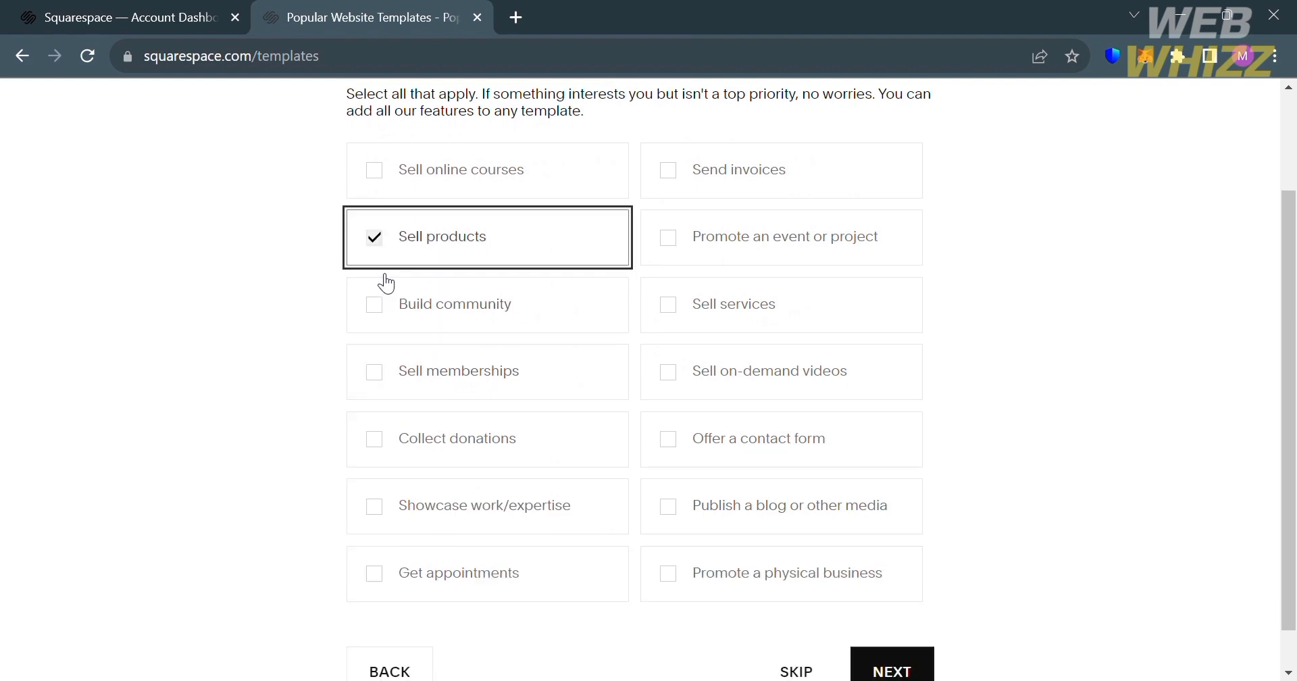
{"action": "left_click", "coordinate": [912, 638]}
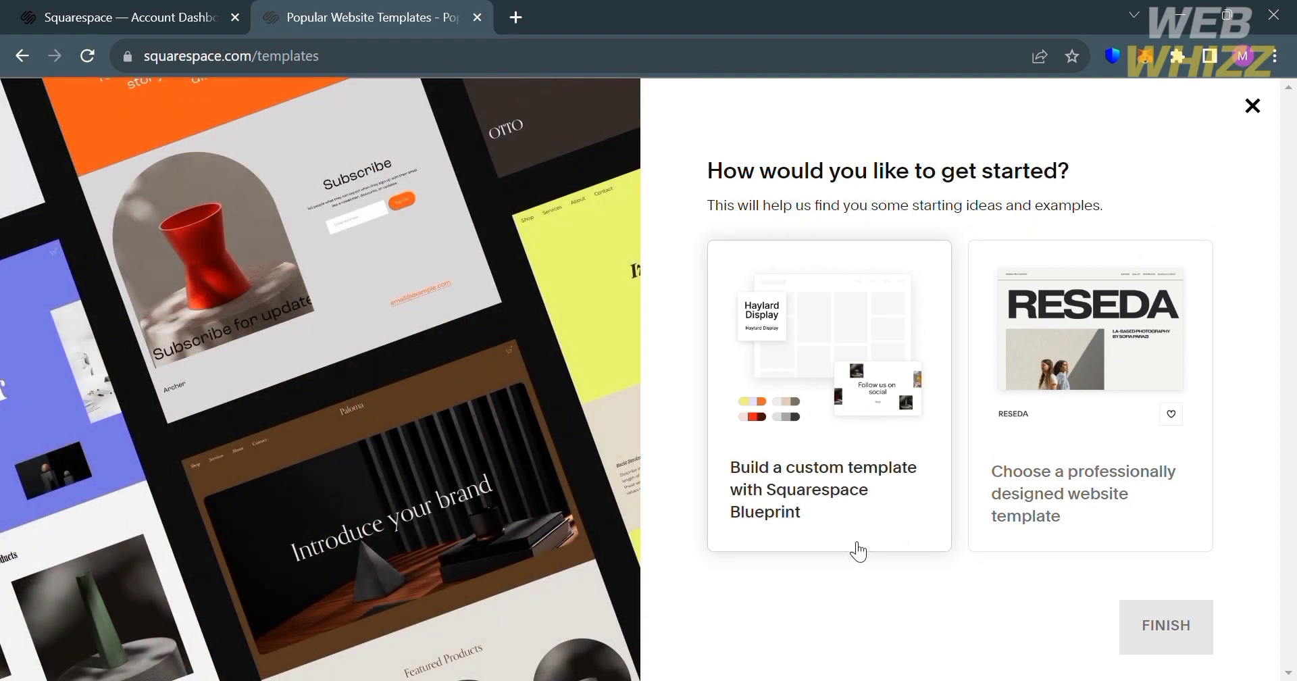
- Choose to start from a professionally designed website template and finish the questionnaire
{"action": "left_click", "coordinate": [858, 550]}
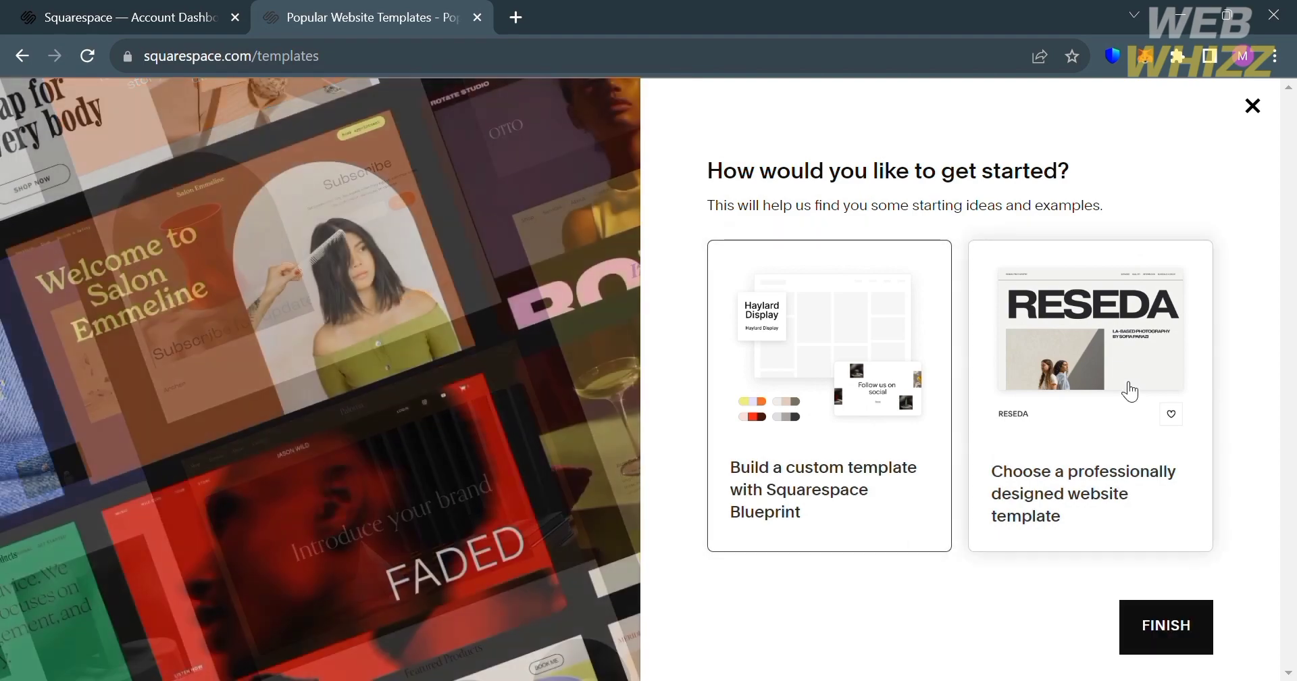
{"action": "left_click", "coordinate": [1129, 391]}
{"action": "left_click", "coordinate": [1156, 623]}
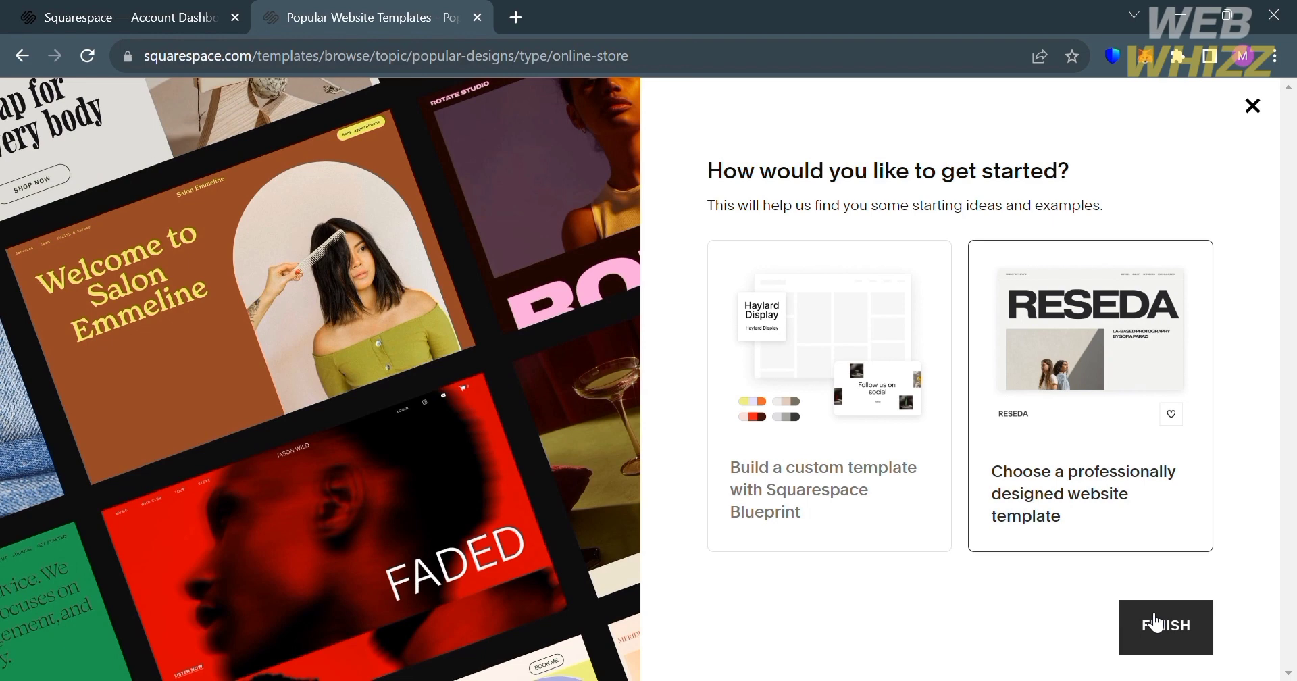
{"action": "left_click", "coordinate": [1156, 622]}
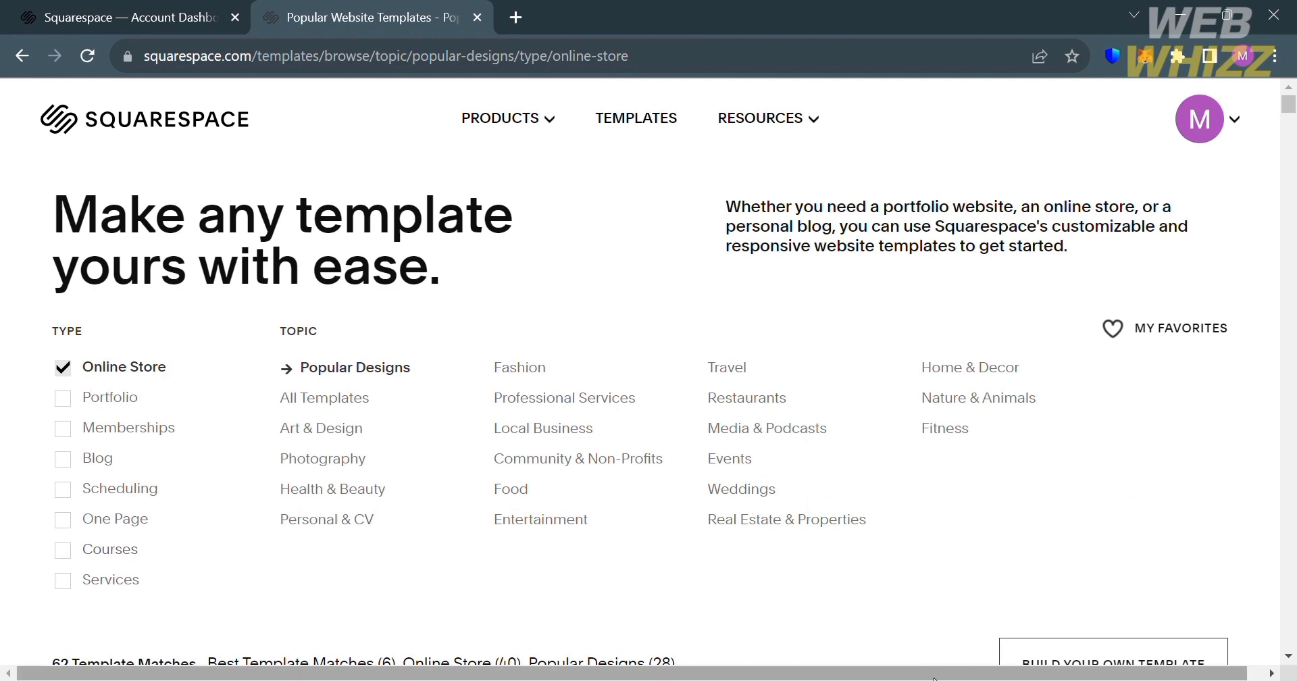
- Browse the best template matches for an online store and open the preview of the Ventura template
{"action": "scroll", "coordinate": [785, 559], "scroll_direction": "down", "scroll_amount": 5}
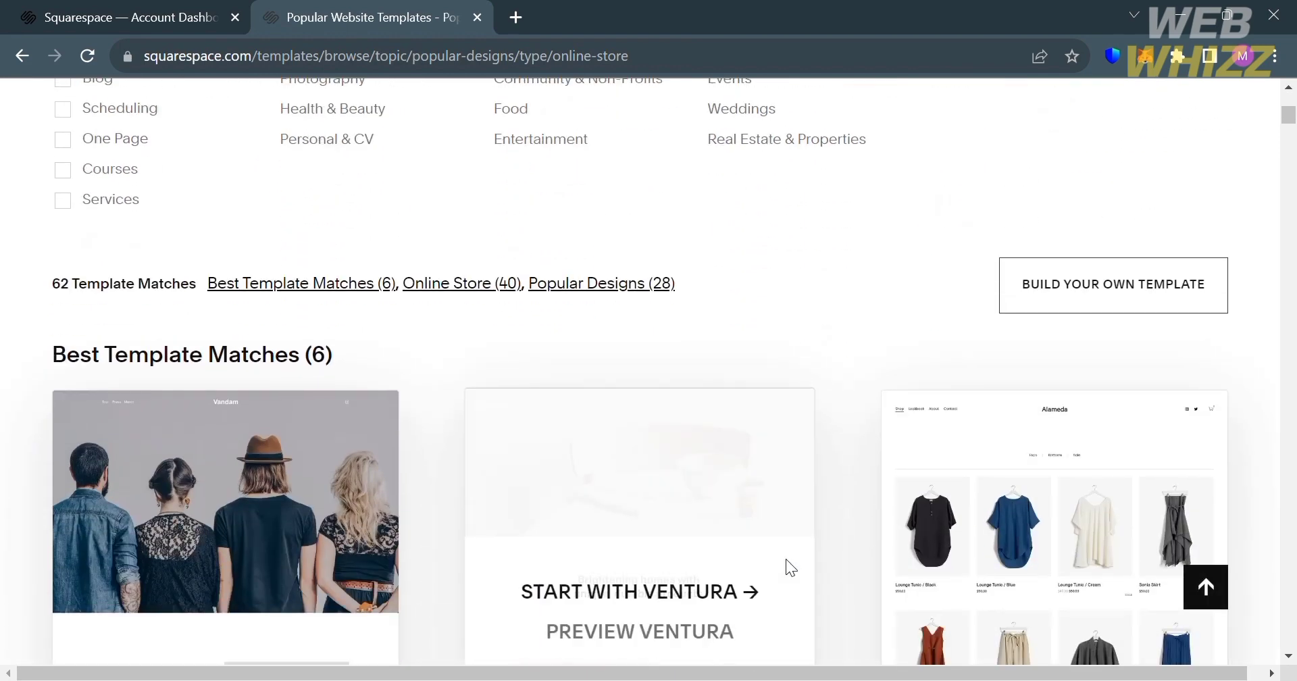
{"action": "scroll", "coordinate": [785, 558], "scroll_direction": "down", "scroll_amount": 5}
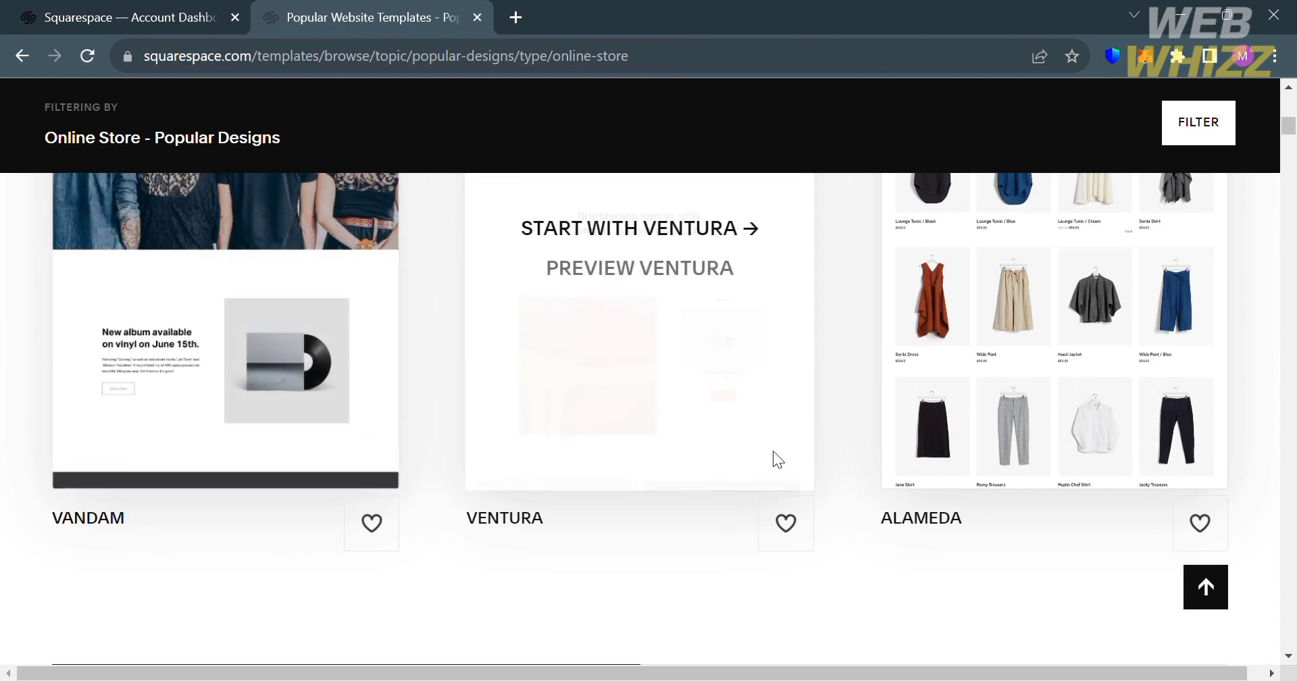
{"action": "scroll", "coordinate": [773, 451], "scroll_direction": "up", "scroll_amount": 2}
{"action": "scroll", "coordinate": [773, 451], "scroll_direction": "down", "scroll_amount": 8}
{"action": "scroll", "coordinate": [772, 451], "scroll_direction": "up", "scroll_amount": 8}
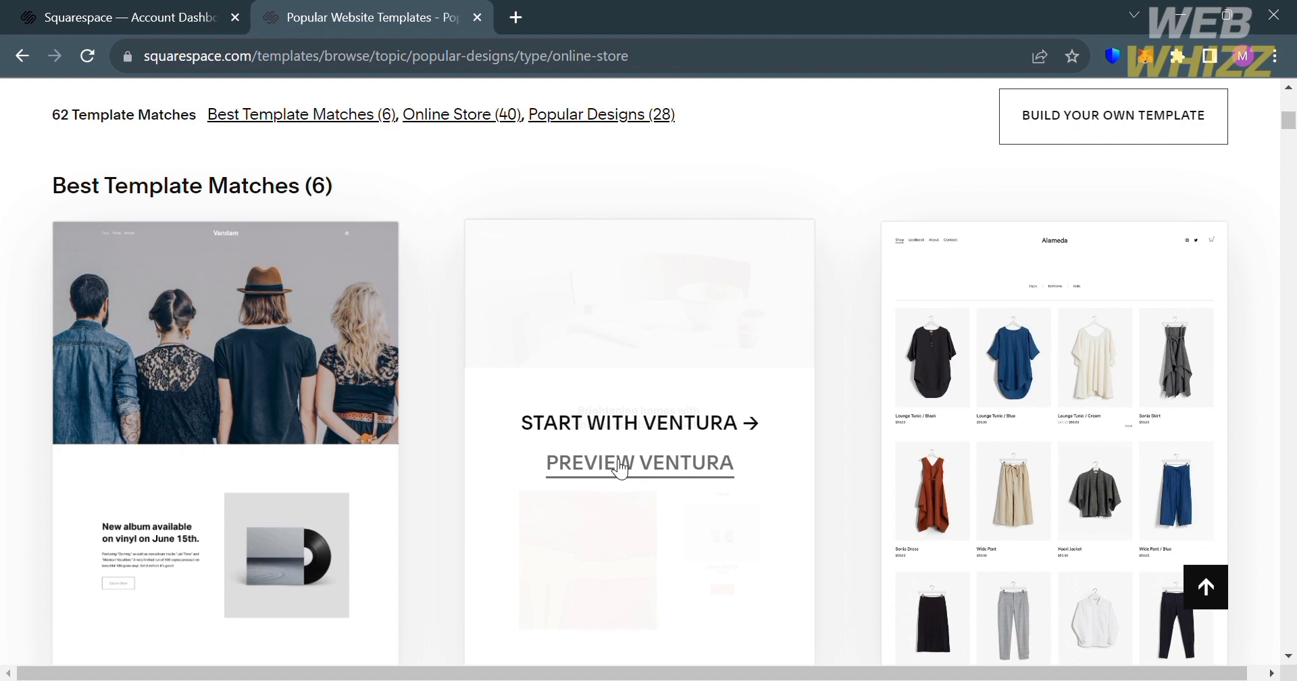
{"action": "left_click", "coordinate": [619, 464]}
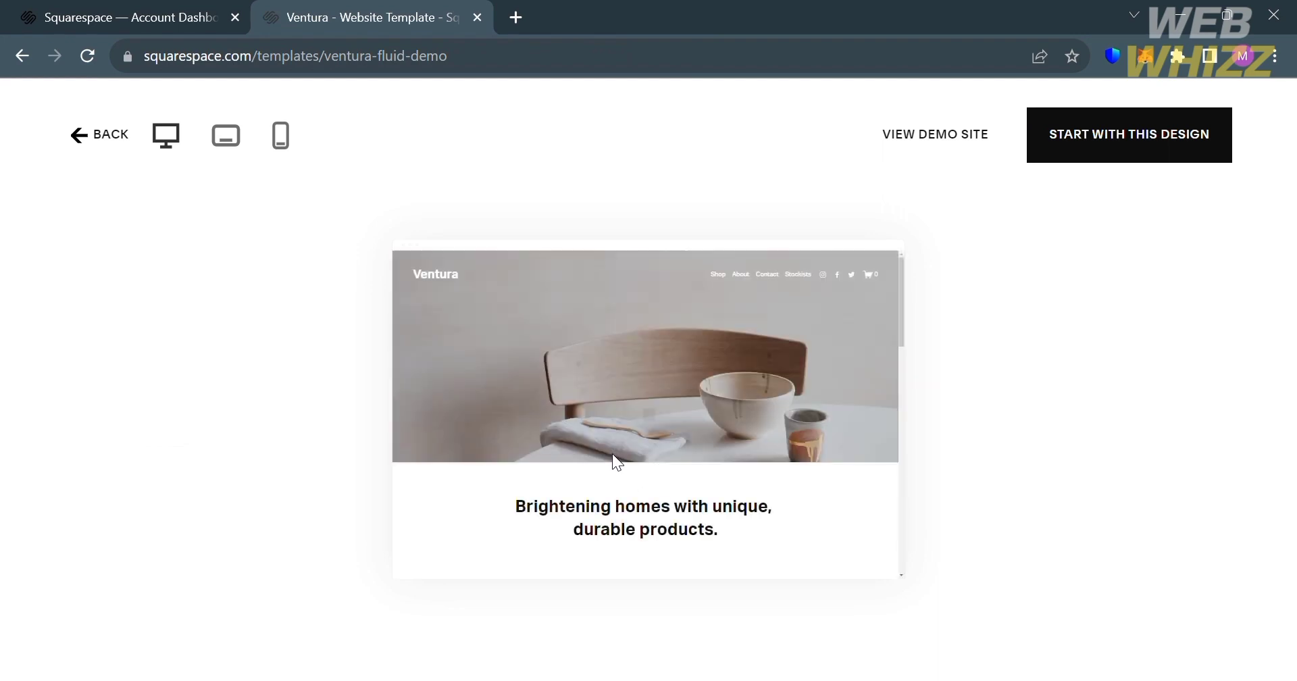
- Look through the Ventura demo page down to its footer and start a site with this design
{"action": "scroll", "coordinate": [613, 455], "scroll_direction": "down", "scroll_amount": 6}
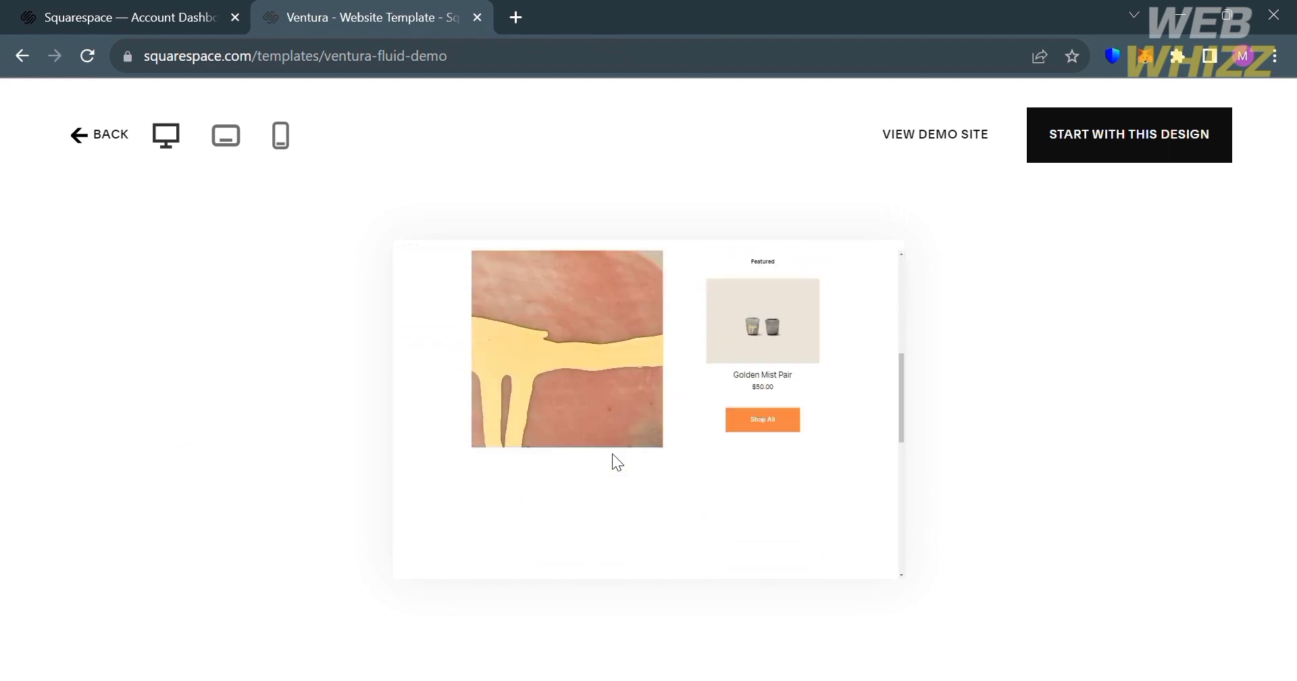
{"action": "scroll", "coordinate": [620, 464], "scroll_direction": "down", "scroll_amount": 5}
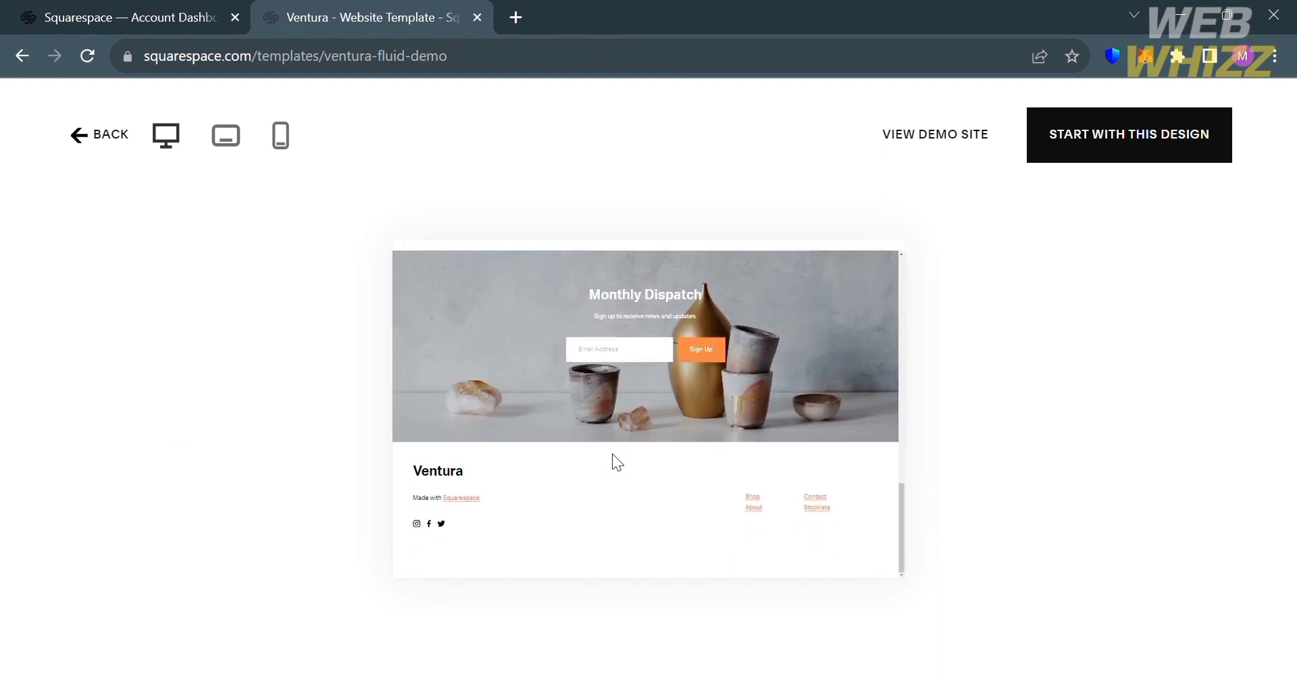
{"action": "scroll", "coordinate": [613, 462], "scroll_direction": "up", "scroll_amount": 10}
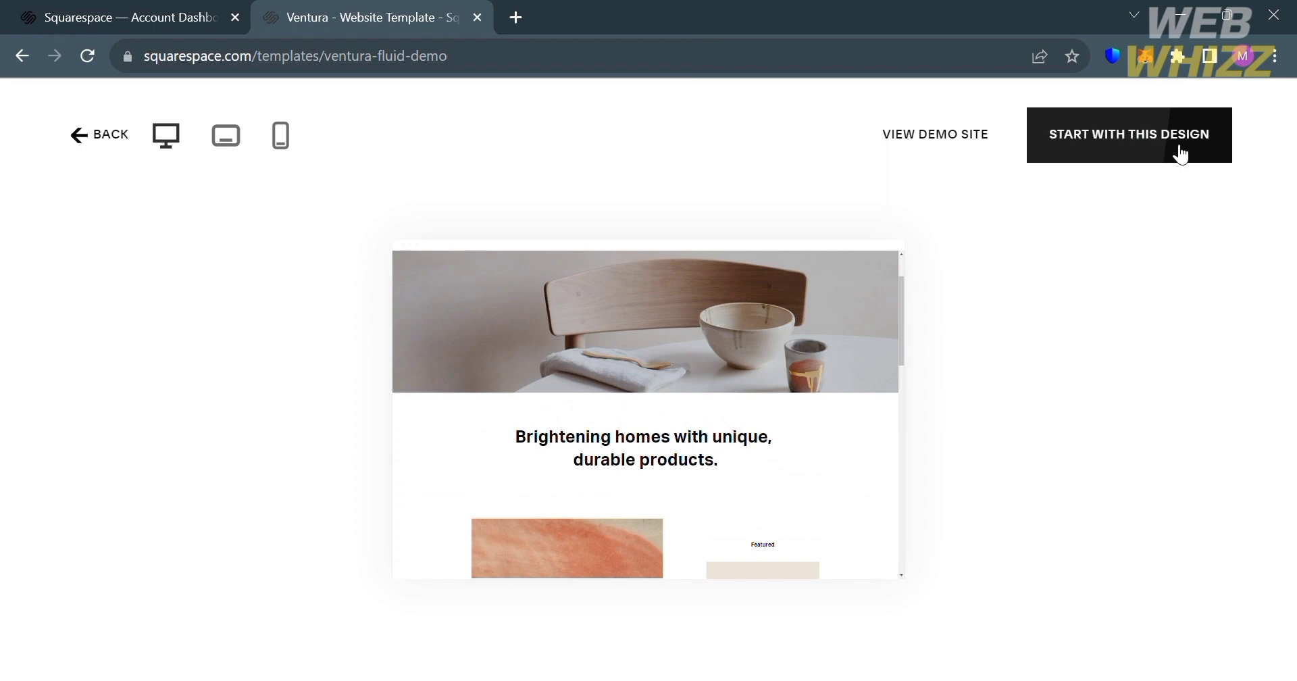
{"action": "left_click", "coordinate": [1179, 154]}
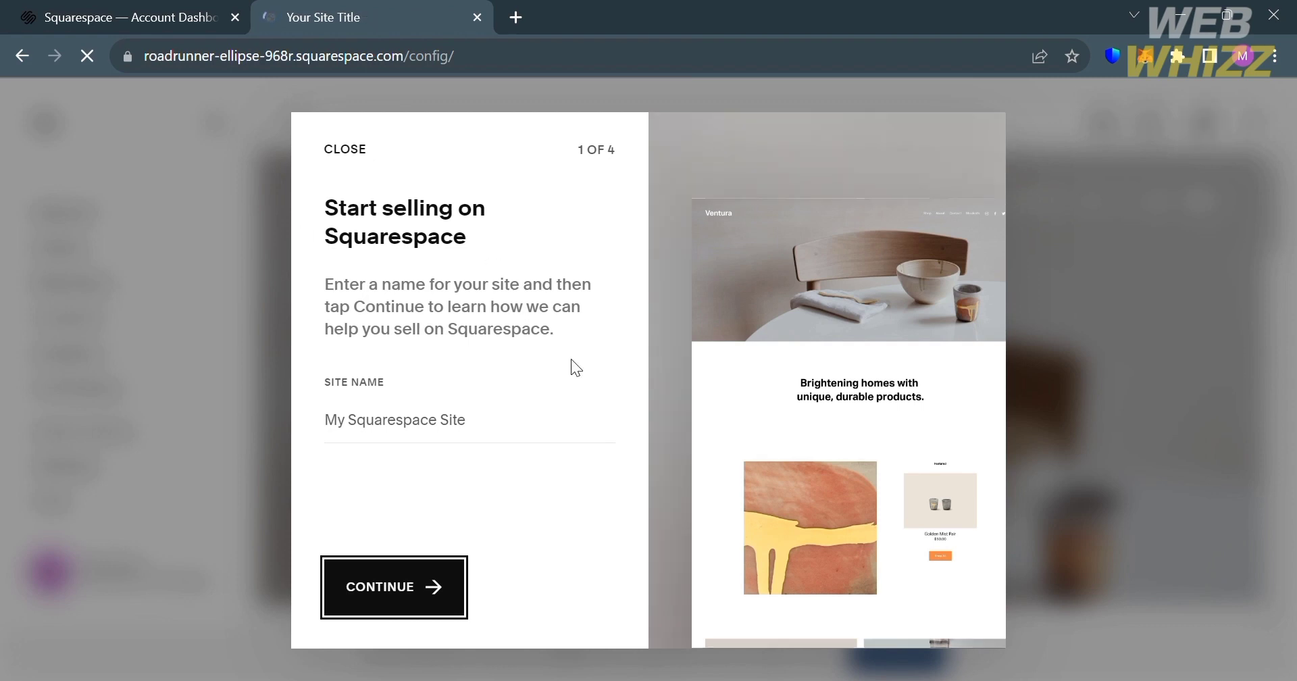
- Continue past the site name page of the selling setup without entering a name
{"action": "left_click", "coordinate": [524, 419]}
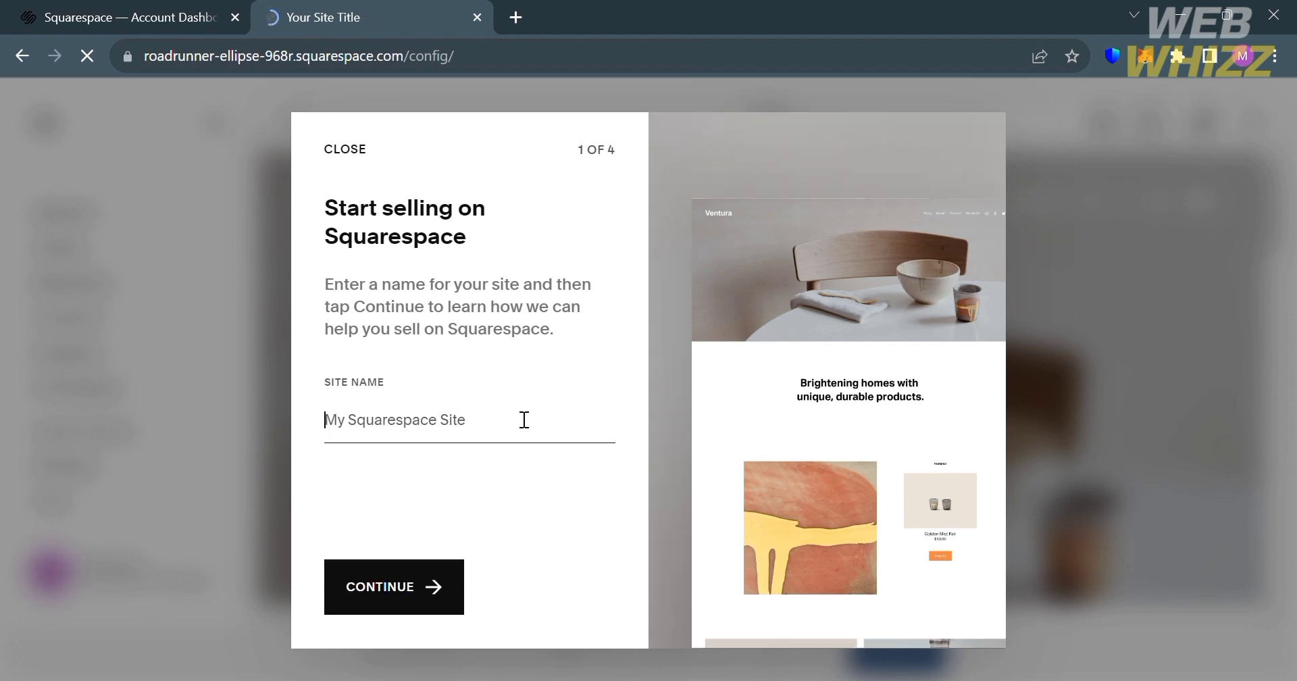
{"action": "left_click", "coordinate": [512, 488]}
{"action": "left_click", "coordinate": [397, 589]}
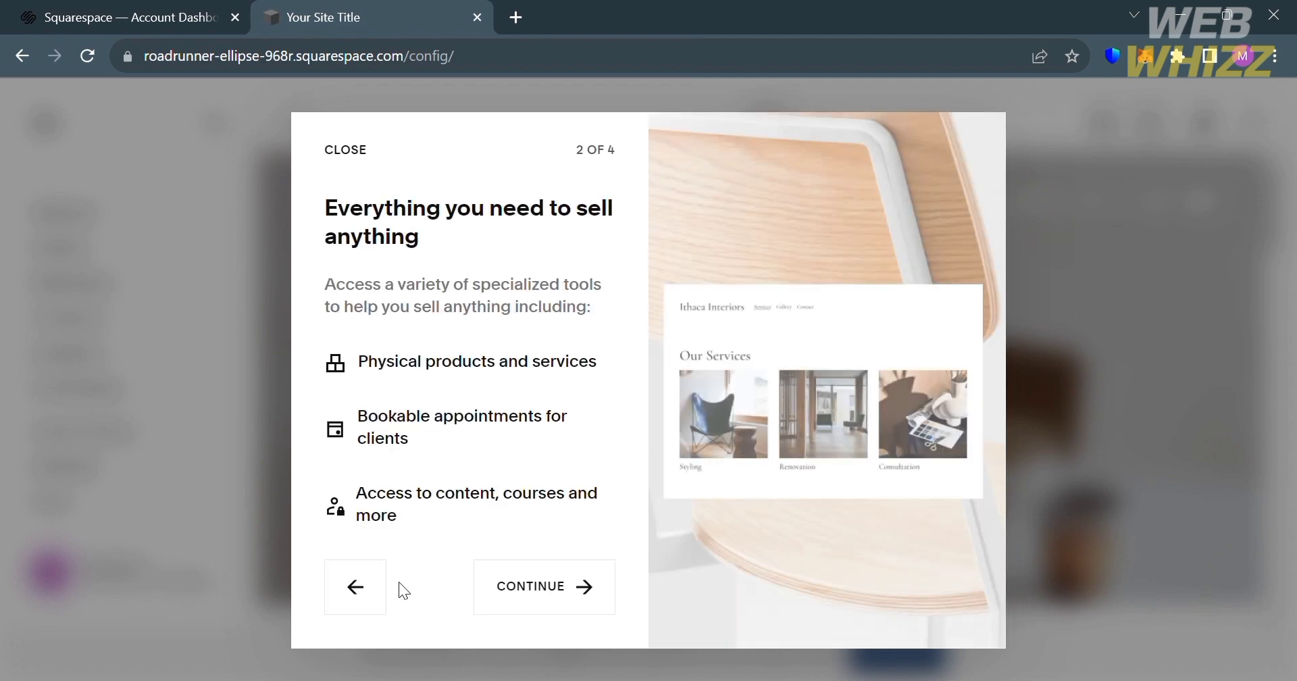
- Finish the remaining pages of the selling setup and look over the new site's home page
{"action": "left_click", "coordinate": [554, 586]}
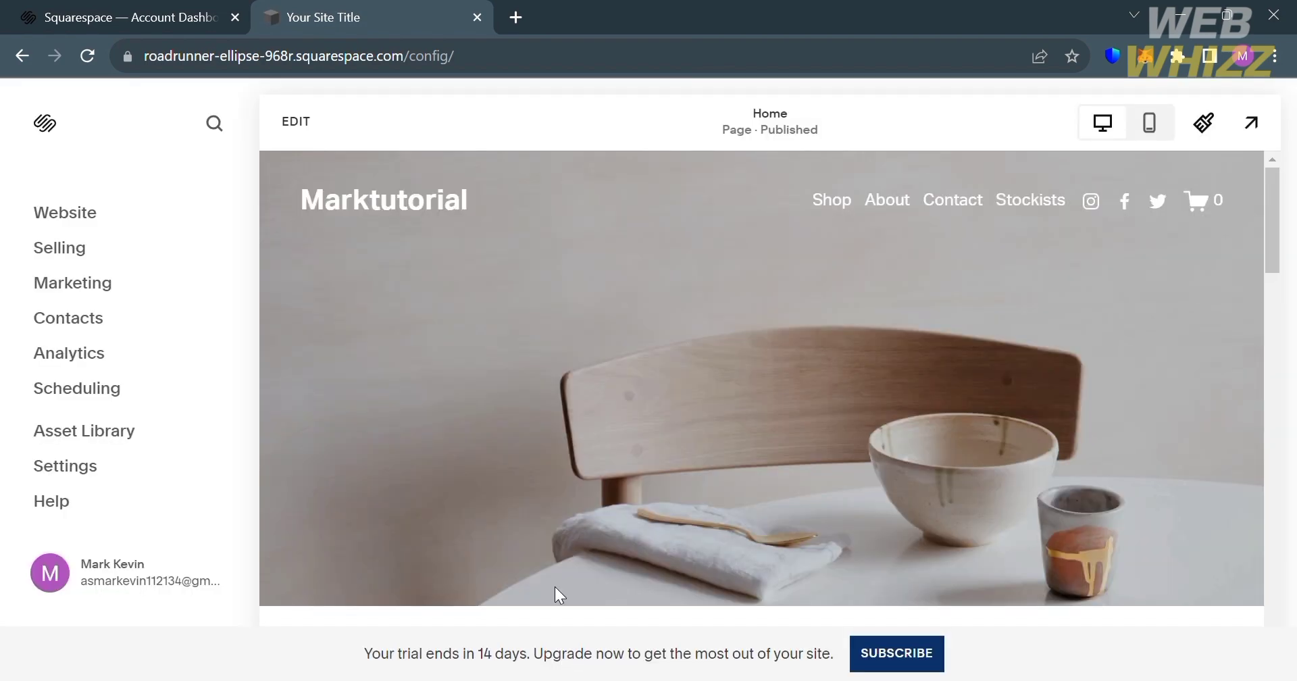
{"action": "scroll", "coordinate": [554, 587], "scroll_direction": "down", "scroll_amount": 4}
{"action": "scroll", "coordinate": [555, 586], "scroll_direction": "up", "scroll_amount": 2}
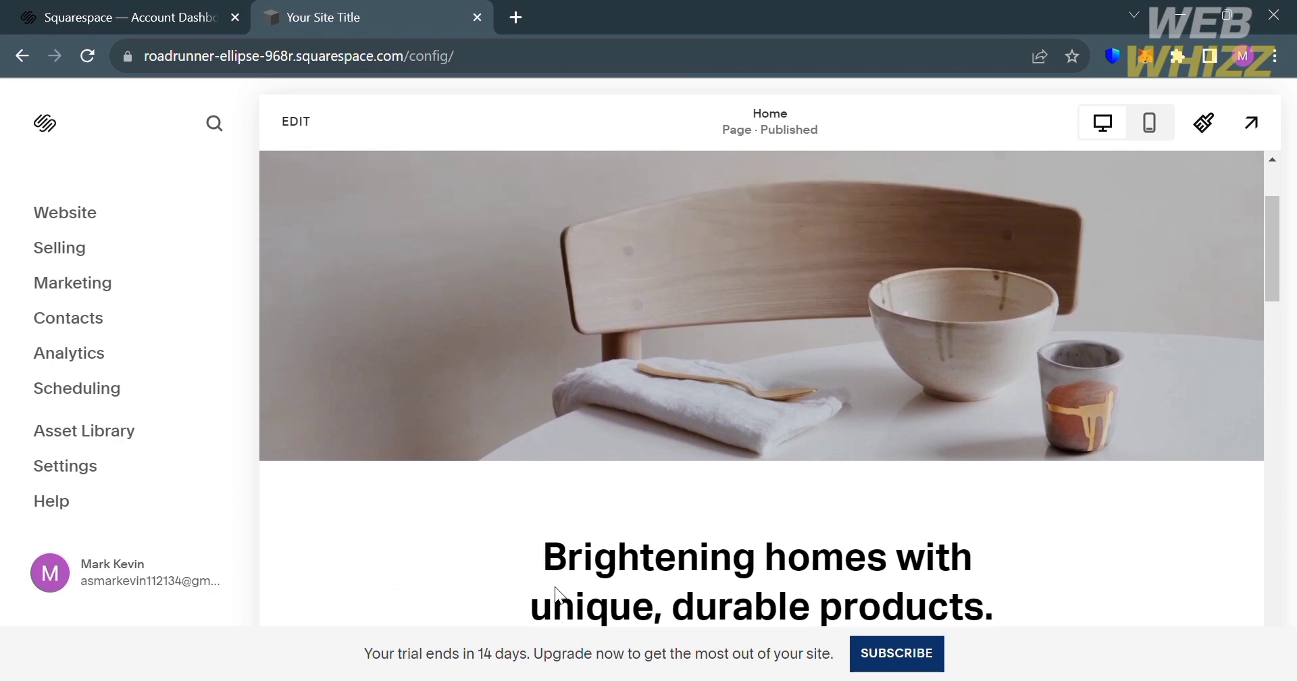
{"action": "scroll", "coordinate": [555, 587], "scroll_direction": "down", "scroll_amount": 3}
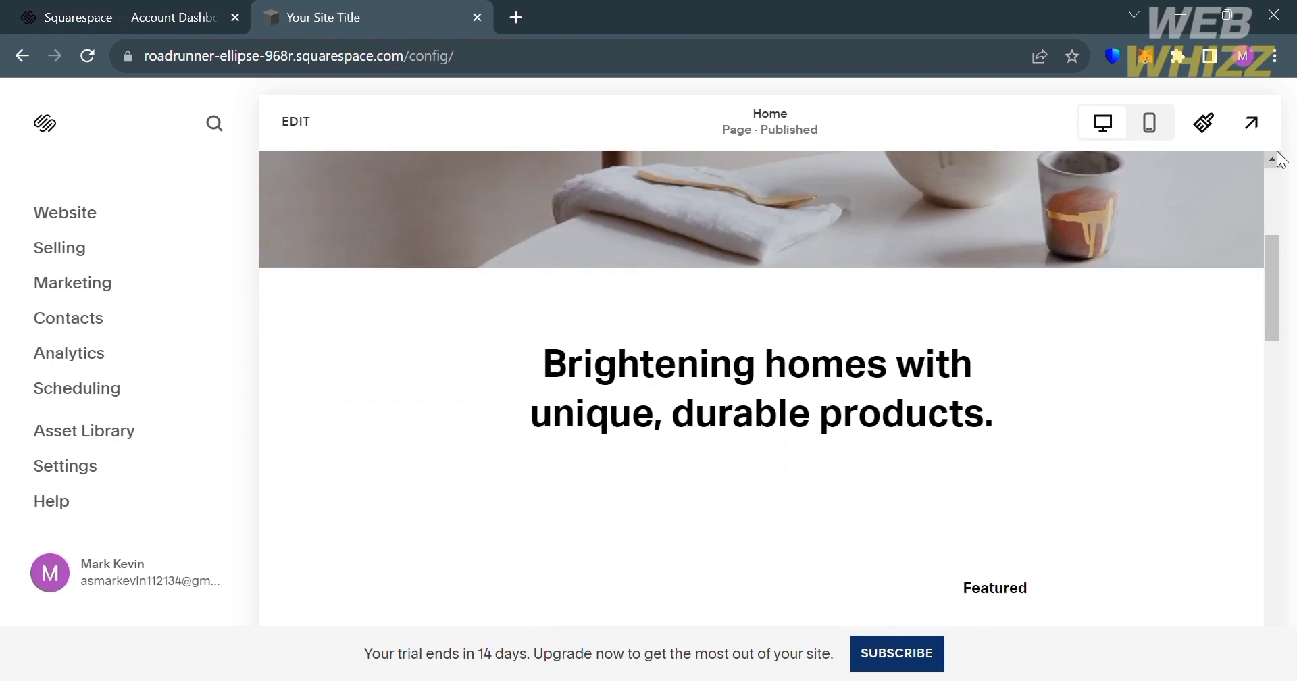
- Open the site-wide style settings and look through the font settings and global text styles
{"action": "left_click", "coordinate": [1207, 135]}
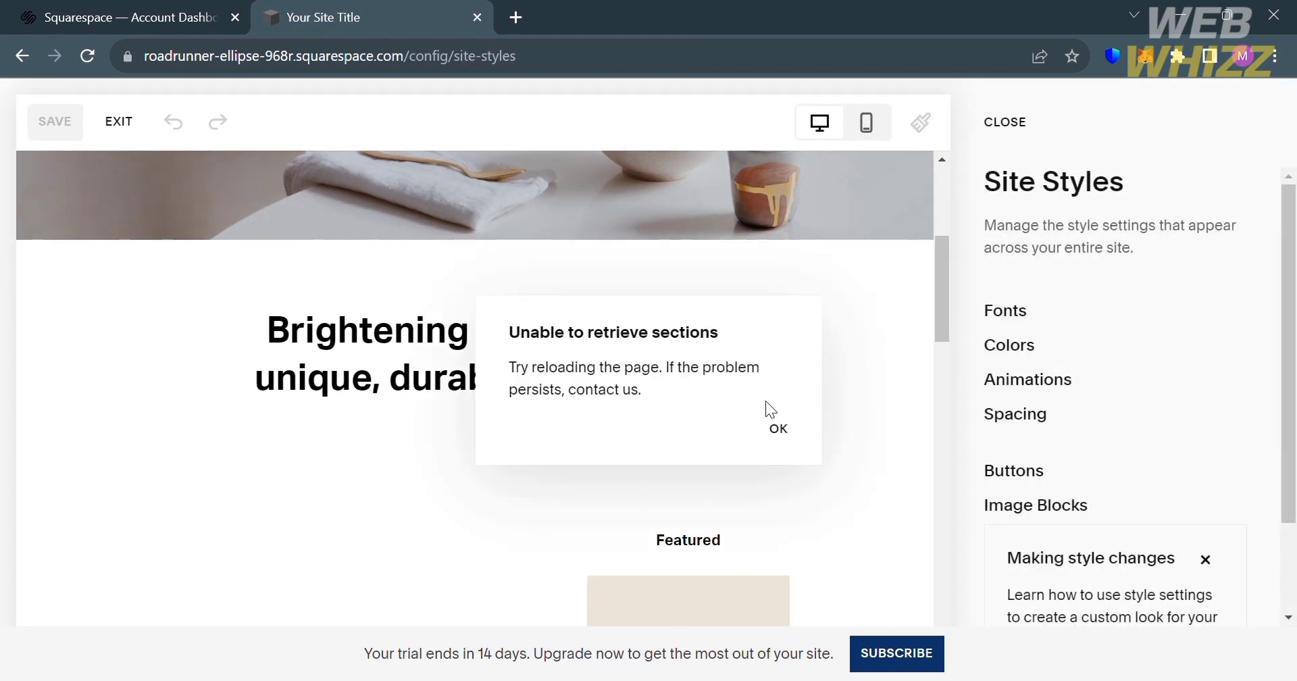
{"action": "left_click", "coordinate": [778, 428]}
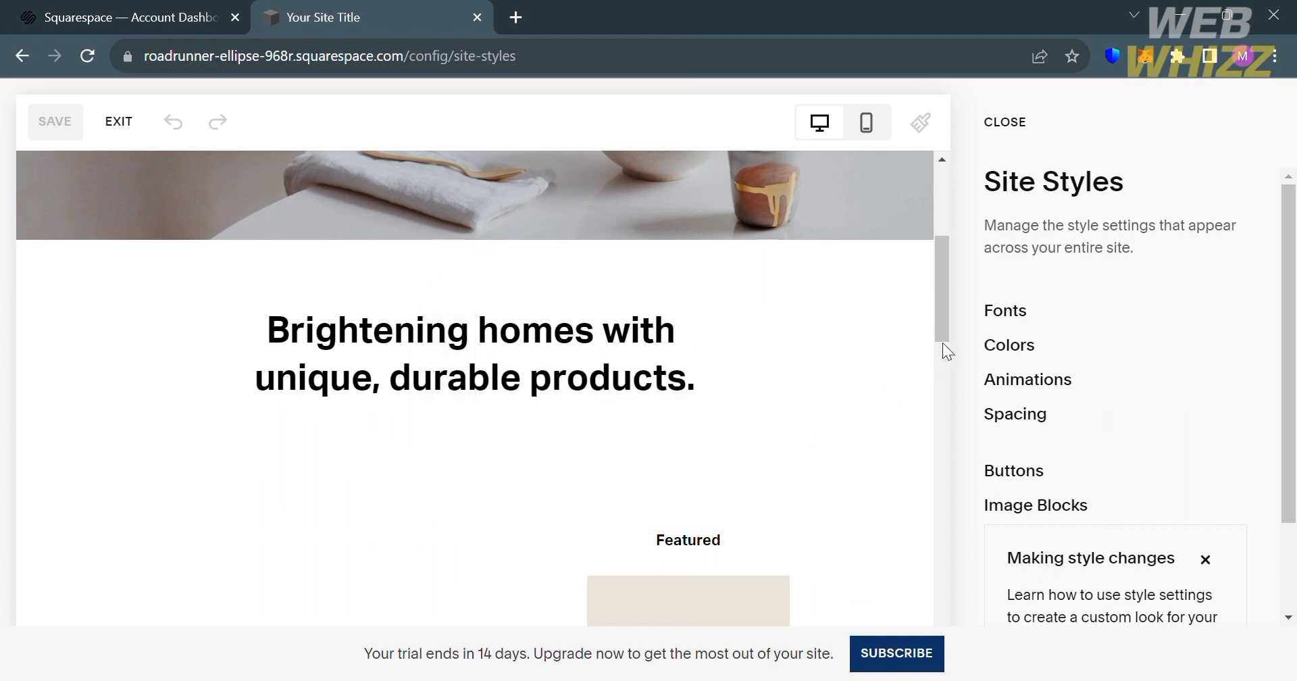
{"action": "left_click", "coordinate": [1002, 323]}
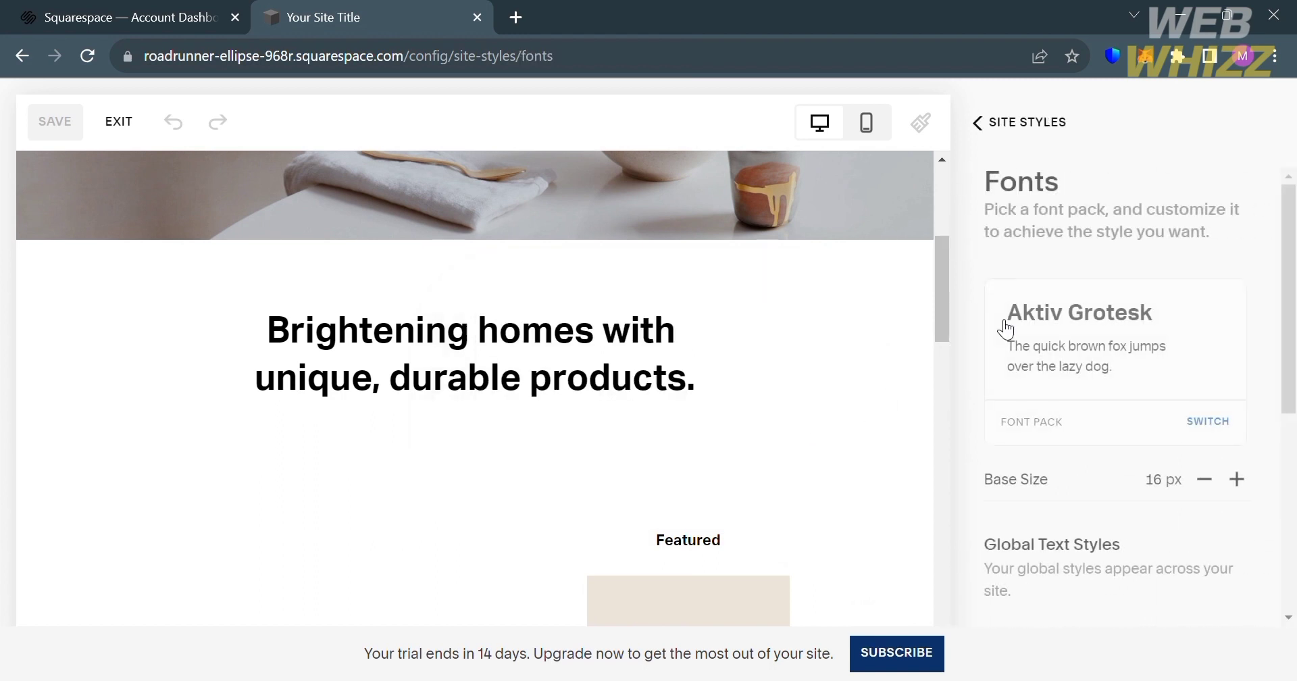
{"action": "scroll", "coordinate": [1134, 279], "scroll_direction": "down", "scroll_amount": 5}
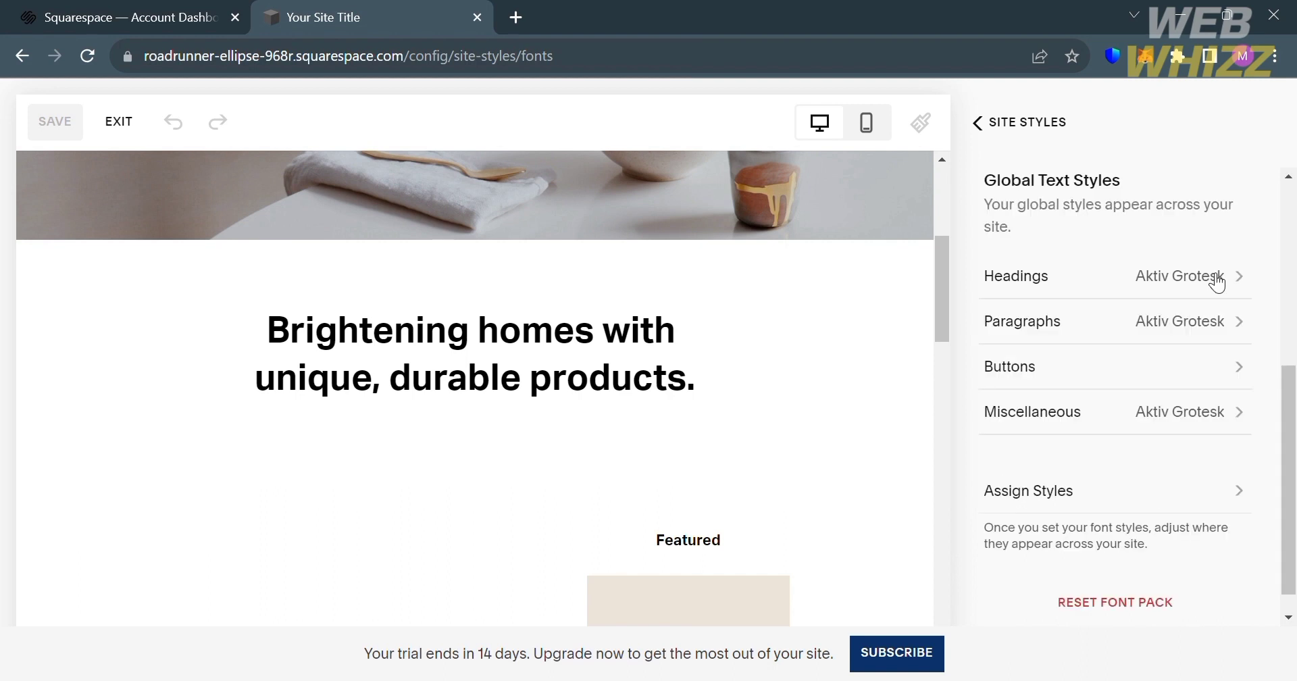
{"action": "scroll", "coordinate": [1171, 372], "scroll_direction": "up", "scroll_amount": 2}
{"action": "scroll", "coordinate": [1171, 372], "scroll_direction": "up", "scroll_amount": 3}
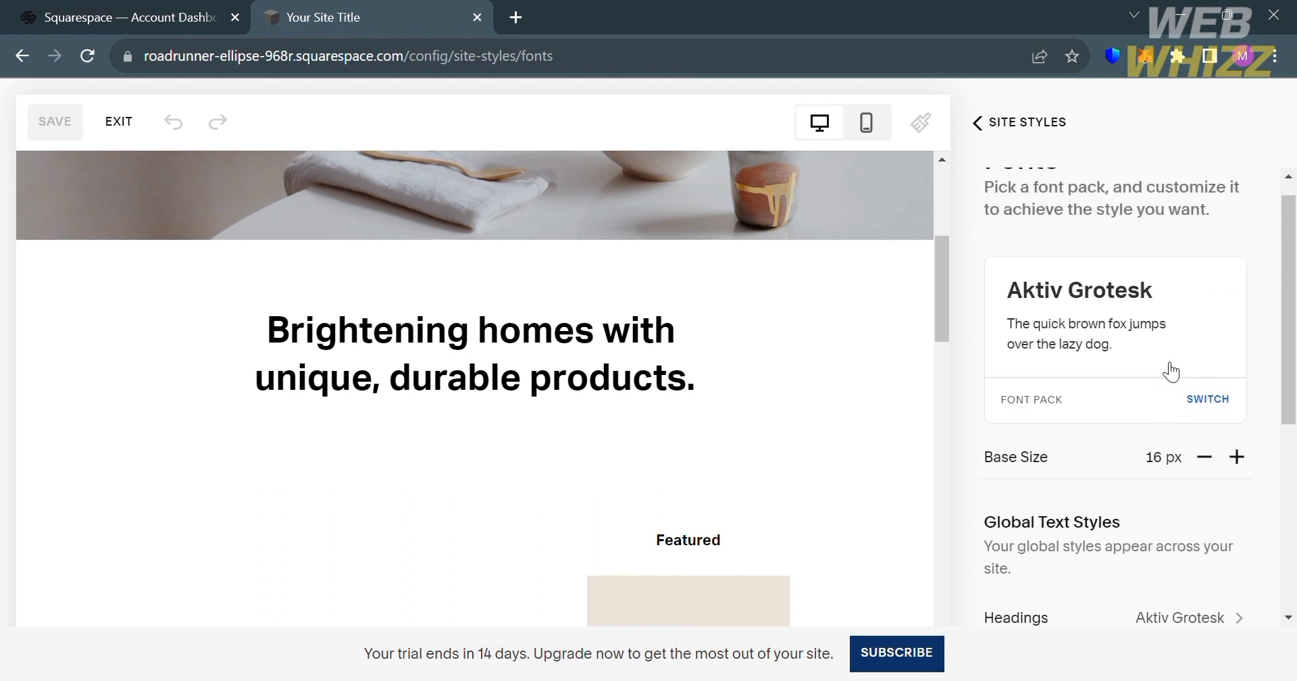
- Try out several sans-serif font packs and switch the site's fonts to Monotype Grotesque Extended
{"action": "left_click", "coordinate": [1208, 402]}
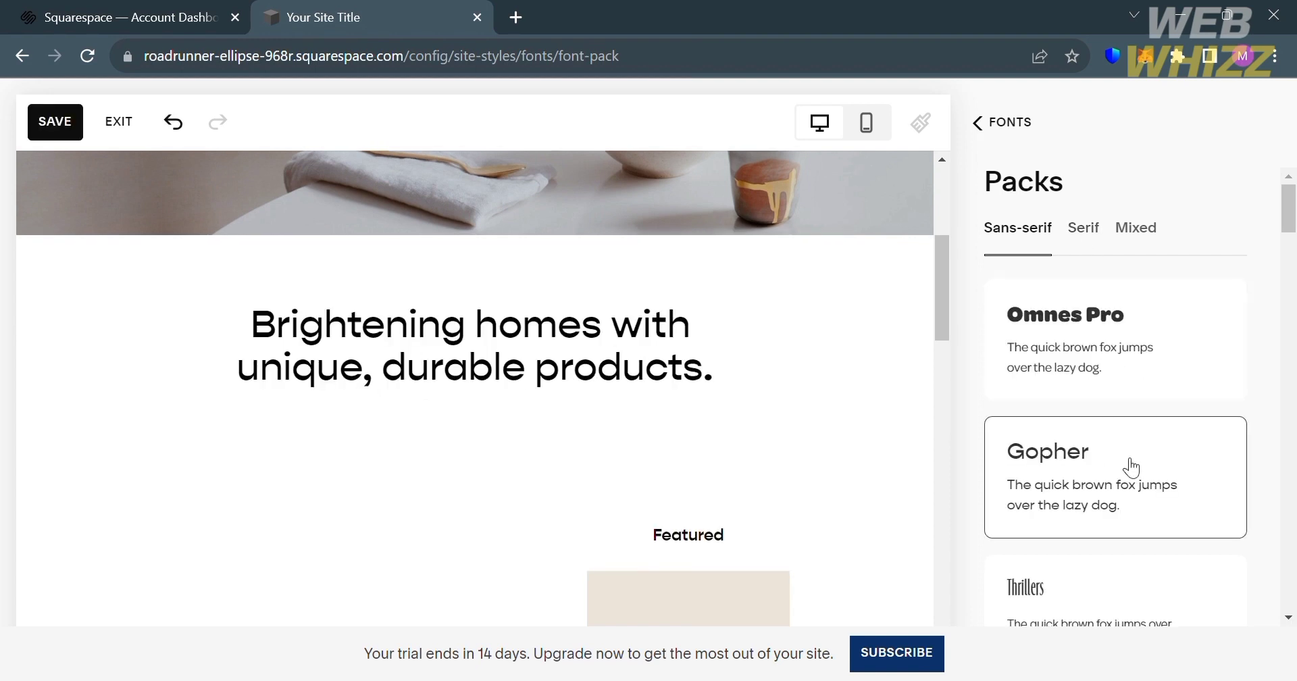
{"action": "scroll", "coordinate": [1131, 467], "scroll_direction": "down", "scroll_amount": 4}
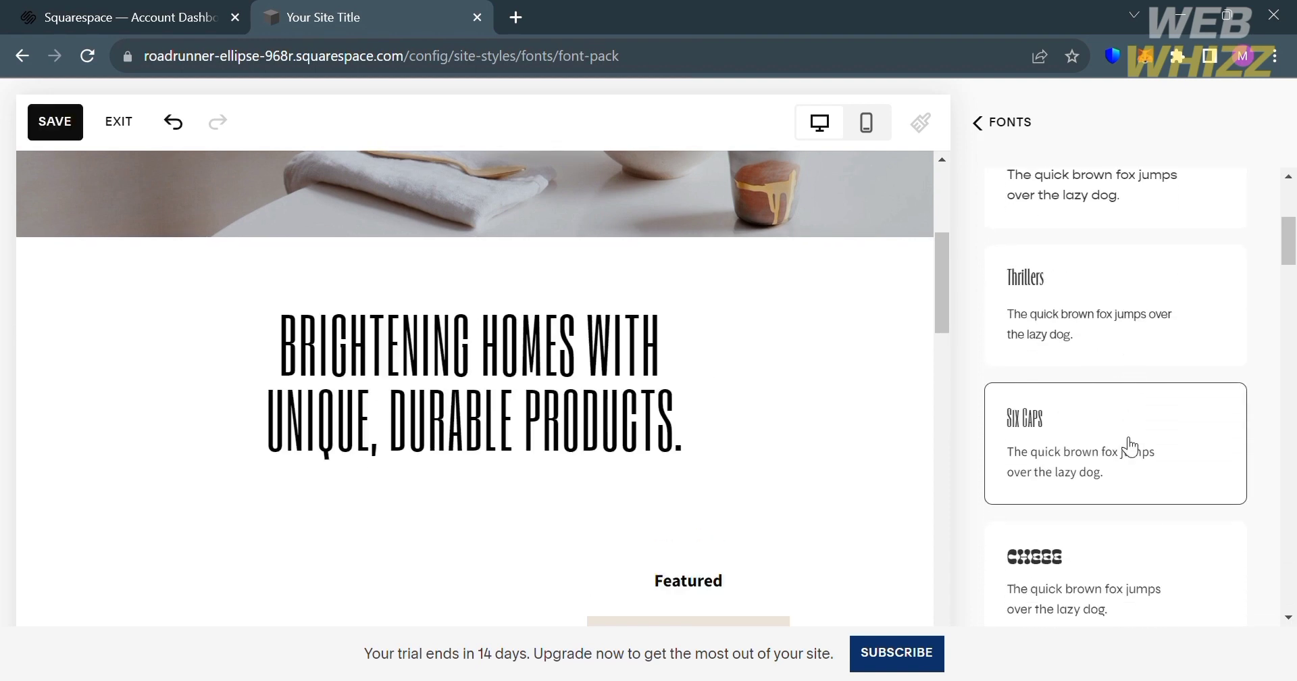
{"action": "scroll", "coordinate": [1130, 459], "scroll_direction": "down", "scroll_amount": 4}
{"action": "scroll", "coordinate": [1129, 445], "scroll_direction": "down", "scroll_amount": 3}
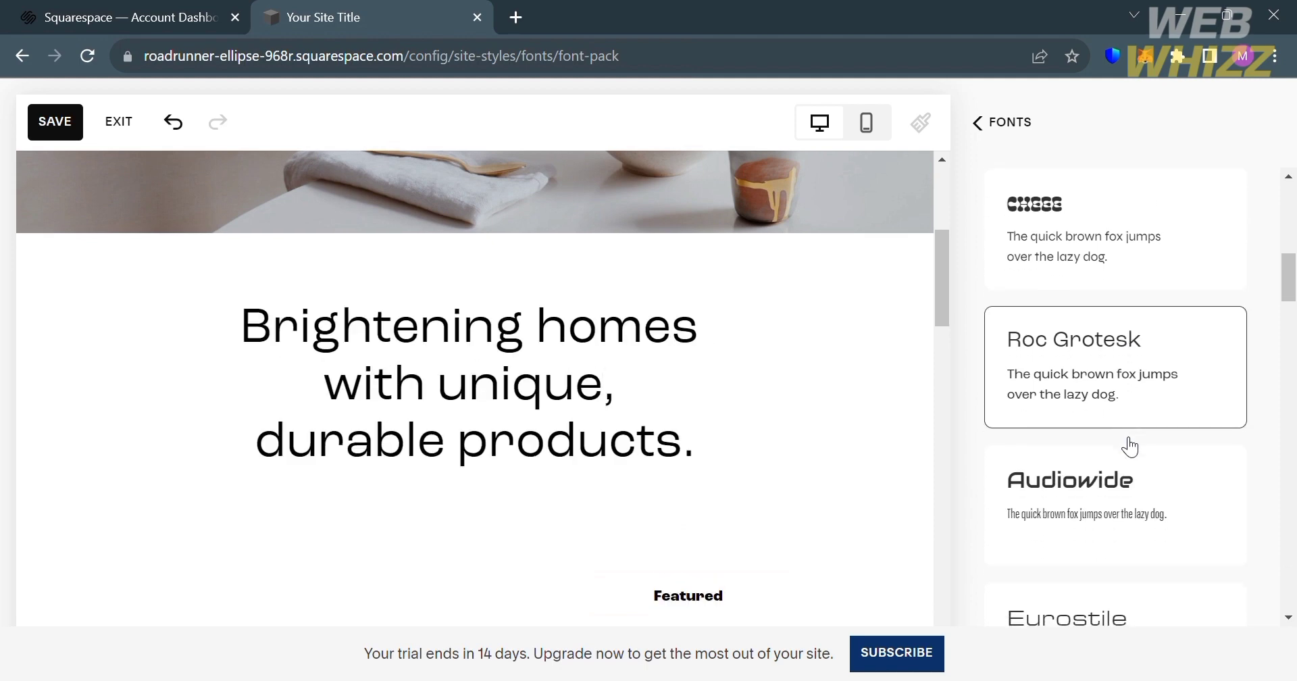
{"action": "scroll", "coordinate": [1059, 608], "scroll_direction": "down", "scroll_amount": 6}
{"action": "left_click", "coordinate": [1060, 608]}
{"action": "left_click", "coordinate": [976, 122]}
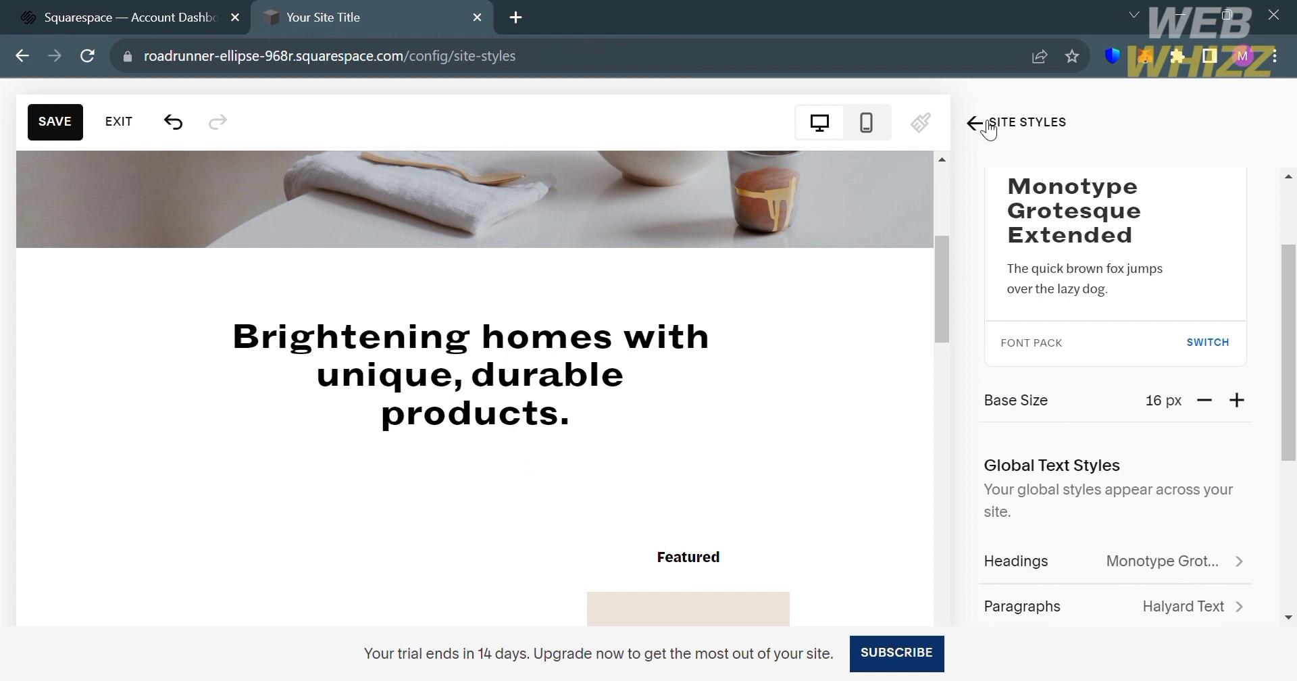
- Change the site's color palette to the preset of light beige, salmon and dark slate
{"action": "left_click", "coordinate": [1028, 343]}
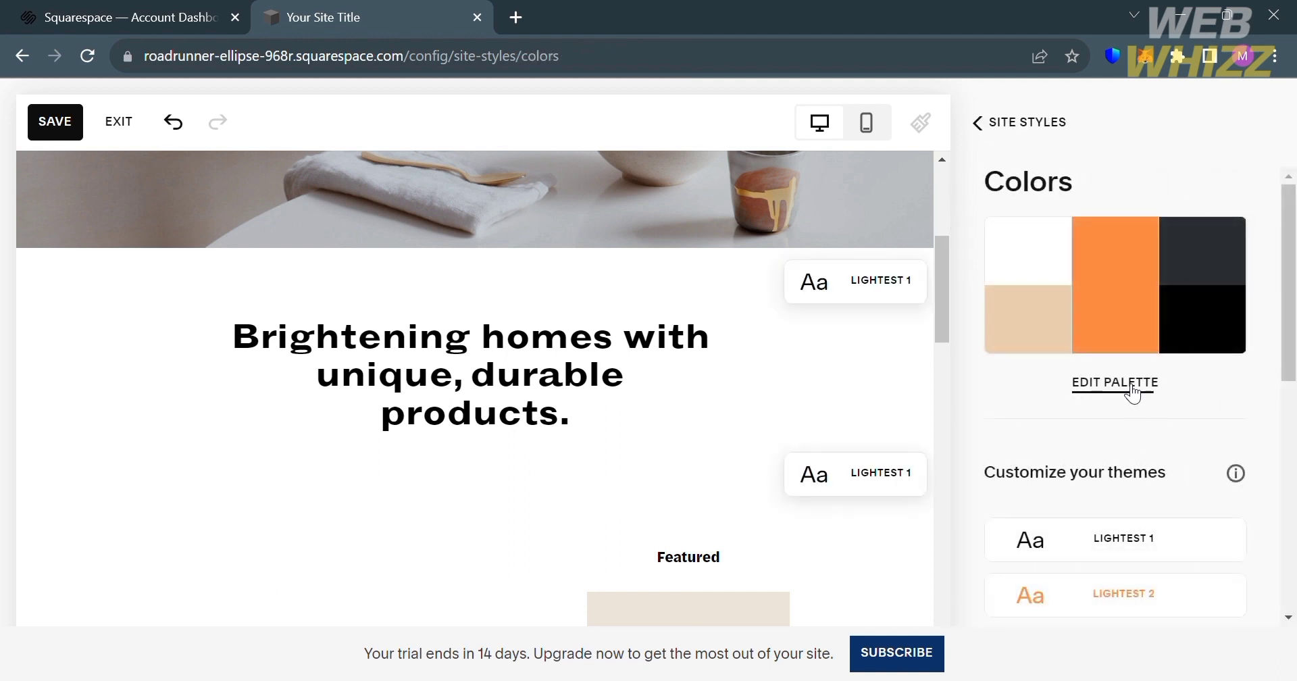
{"action": "left_click", "coordinate": [1129, 392]}
{"action": "scroll", "coordinate": [1132, 392], "scroll_direction": "down", "scroll_amount": 5}
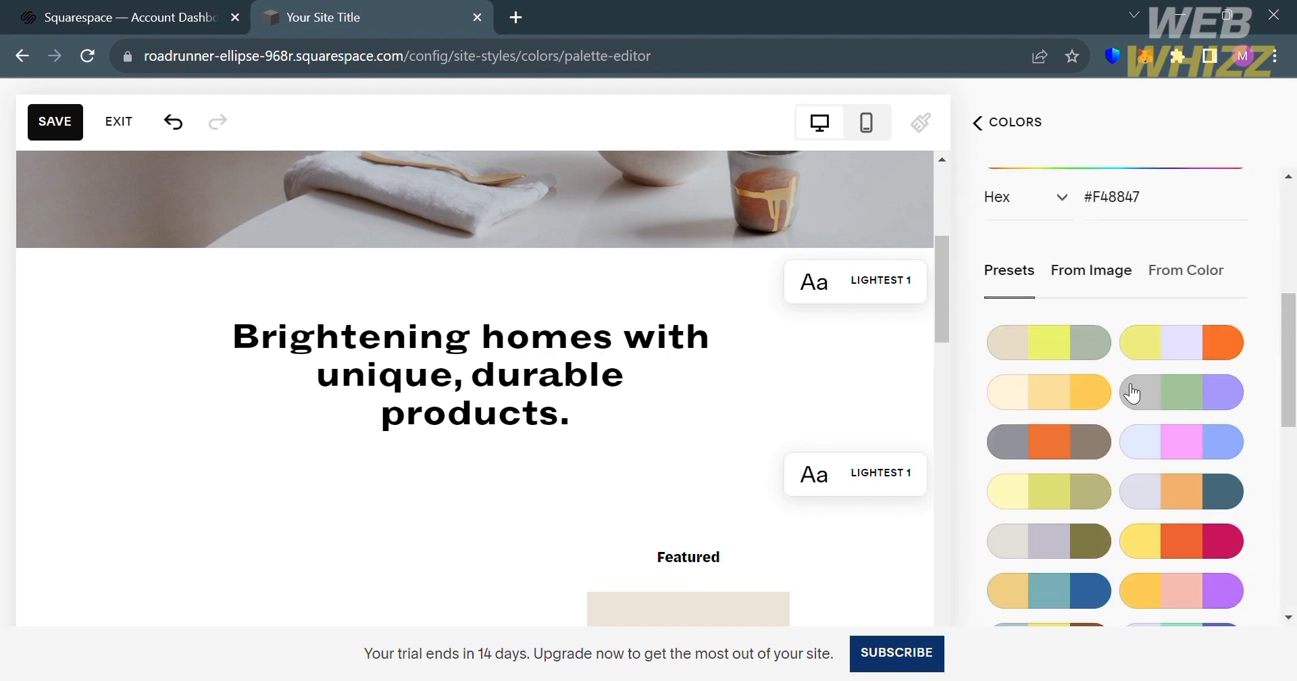
{"action": "scroll", "coordinate": [1133, 523], "scroll_direction": "down", "scroll_amount": 4}
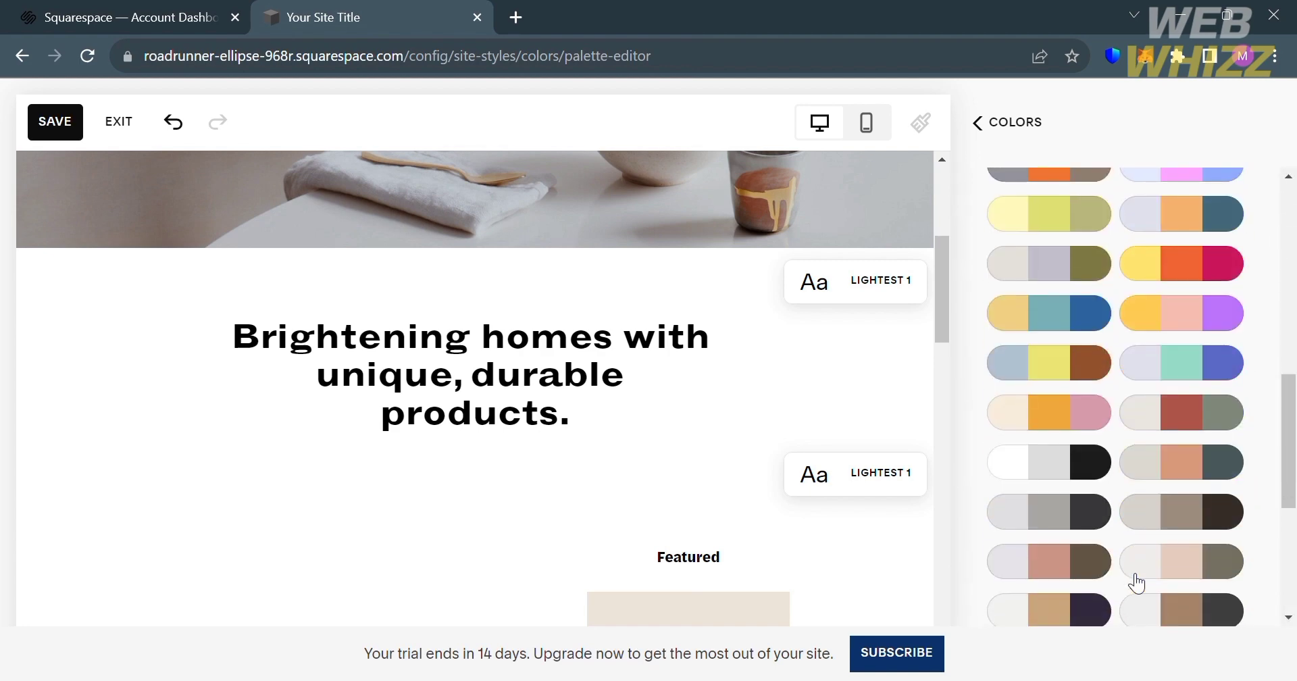
{"action": "left_click", "coordinate": [1188, 484]}
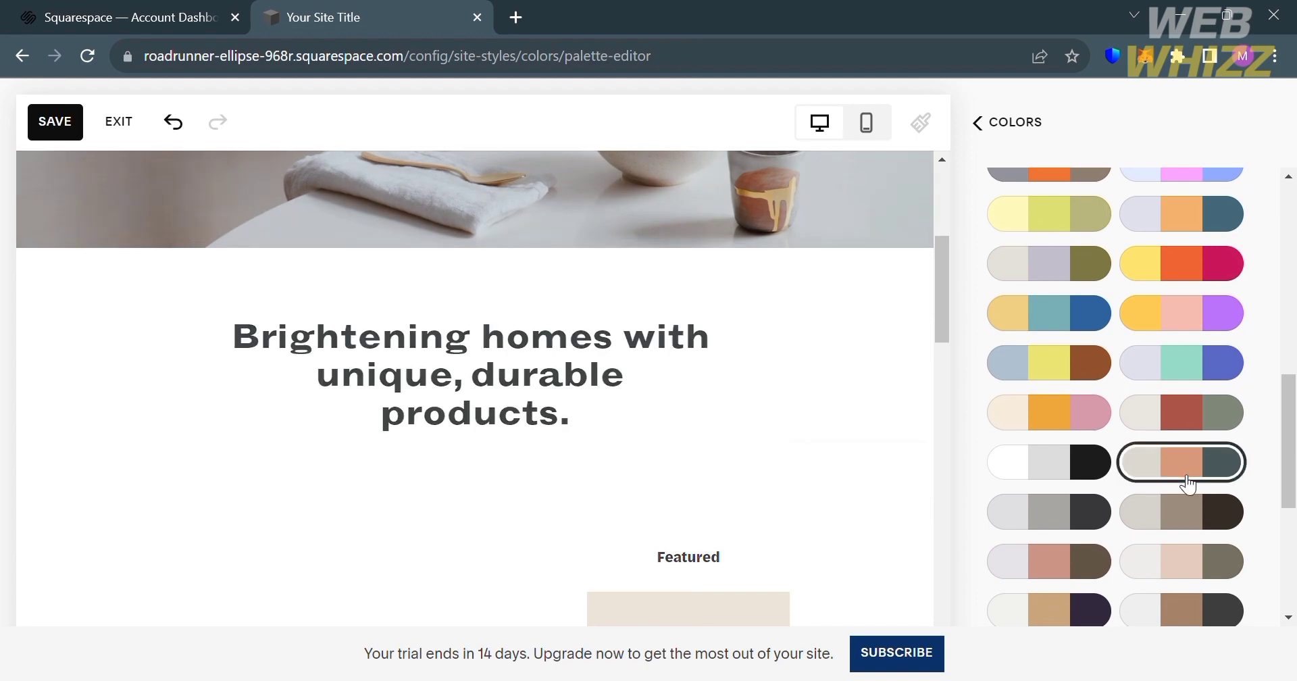
{"action": "left_click", "coordinate": [1009, 122]}
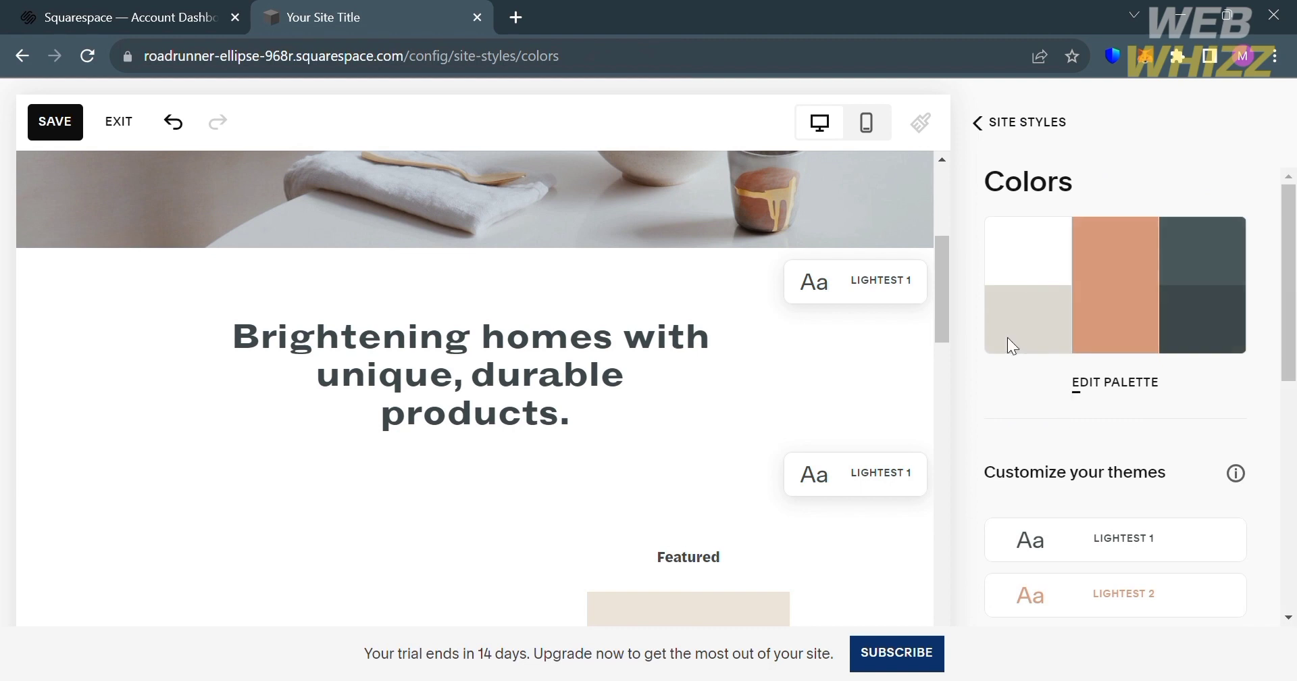
{"action": "left_click", "coordinate": [986, 121]}
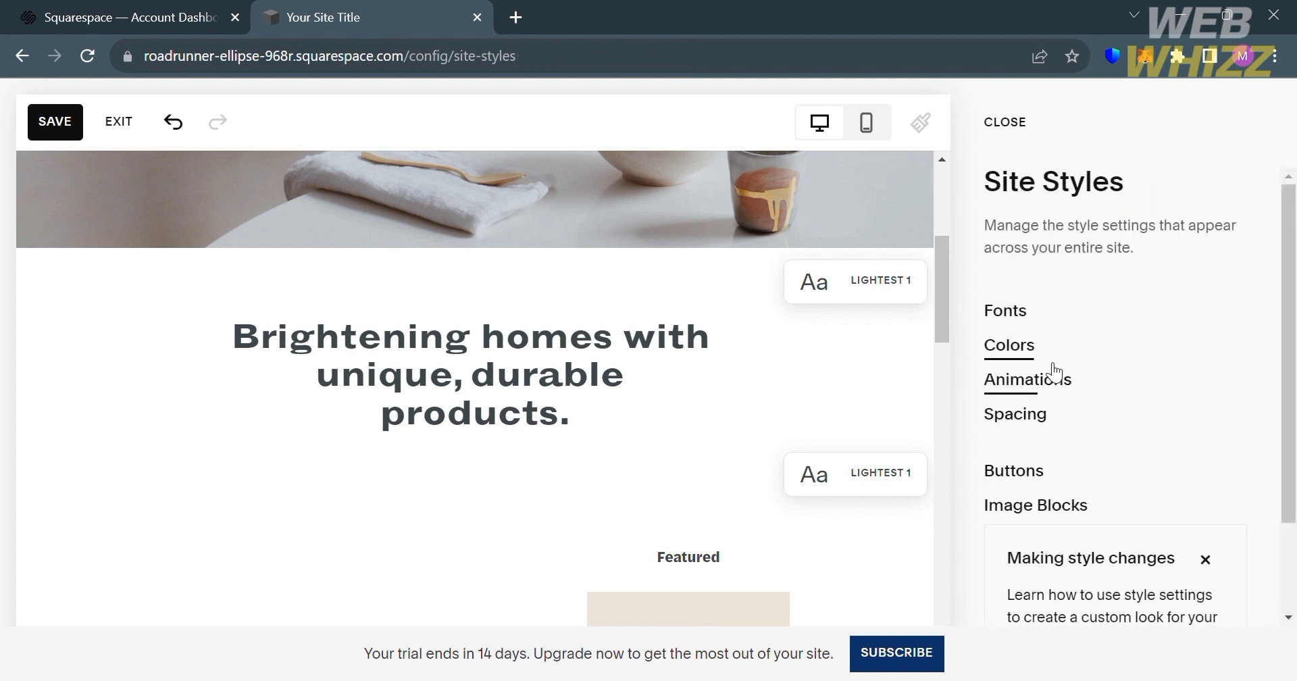
- Set the site's animation style to Fade and close the site styles
{"action": "left_click", "coordinate": [1054, 397]}
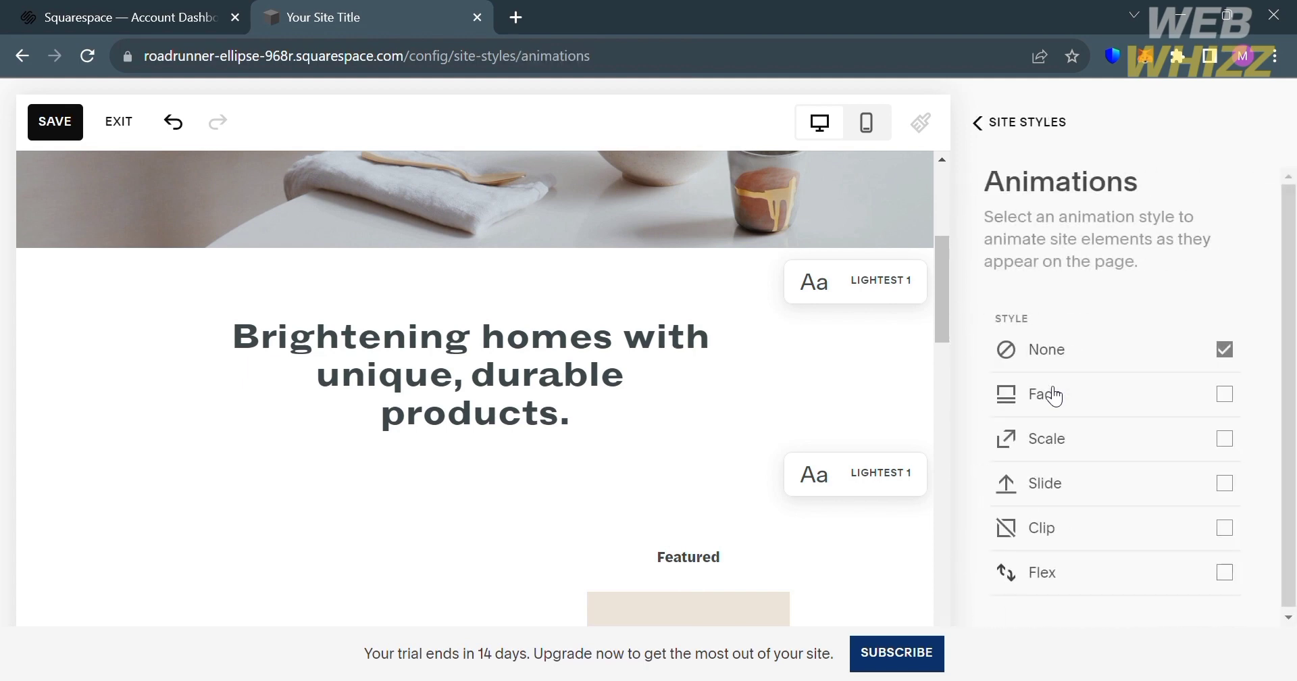
{"action": "left_click", "coordinate": [1225, 395]}
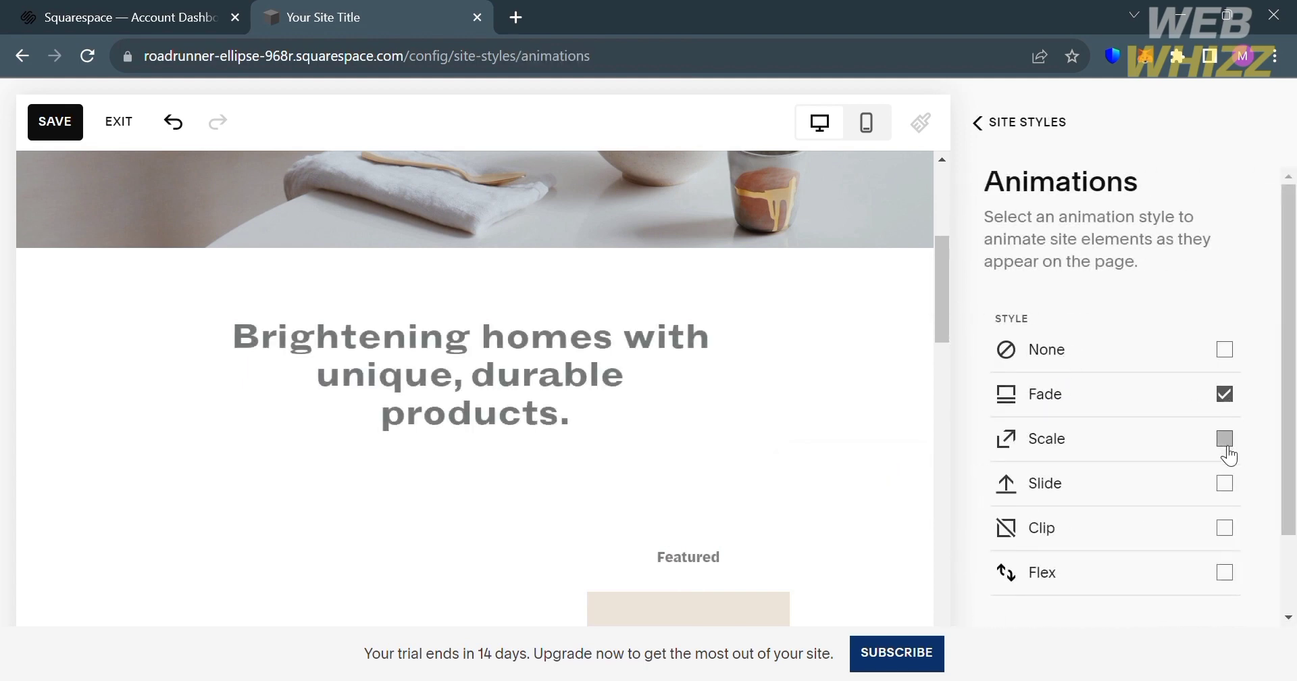
{"action": "left_click", "coordinate": [1009, 128]}
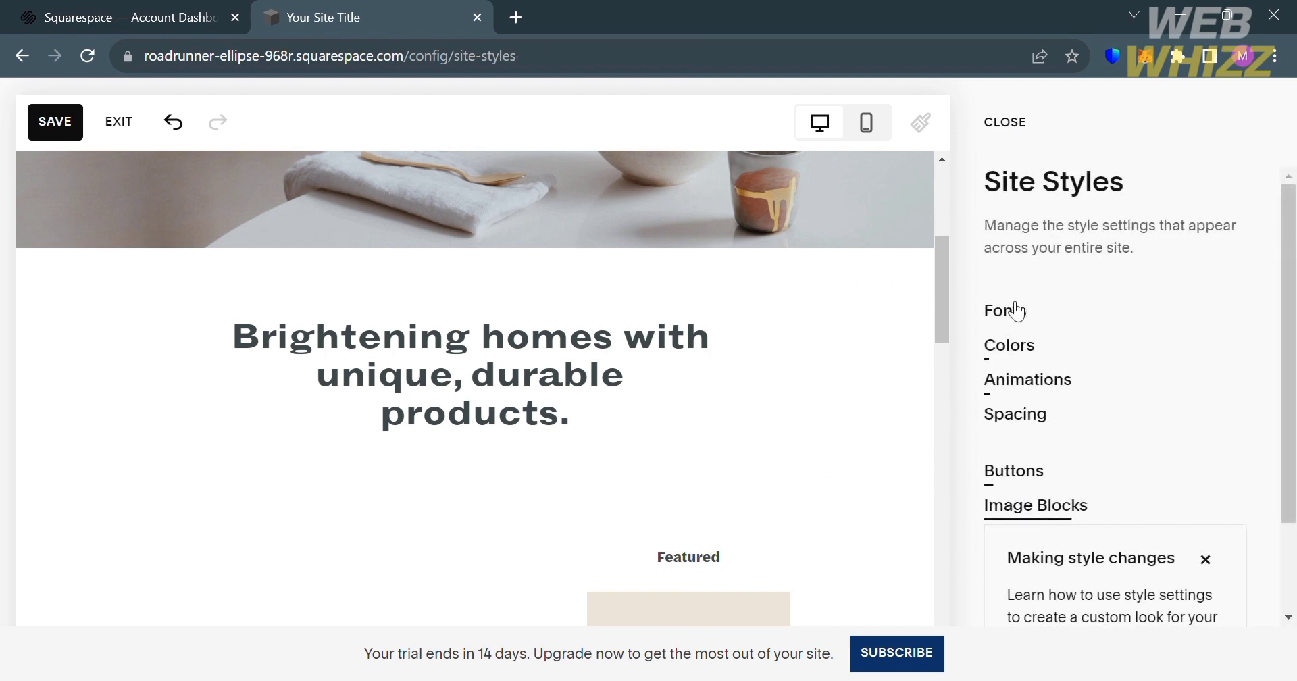
{"action": "left_click", "coordinate": [1014, 131]}
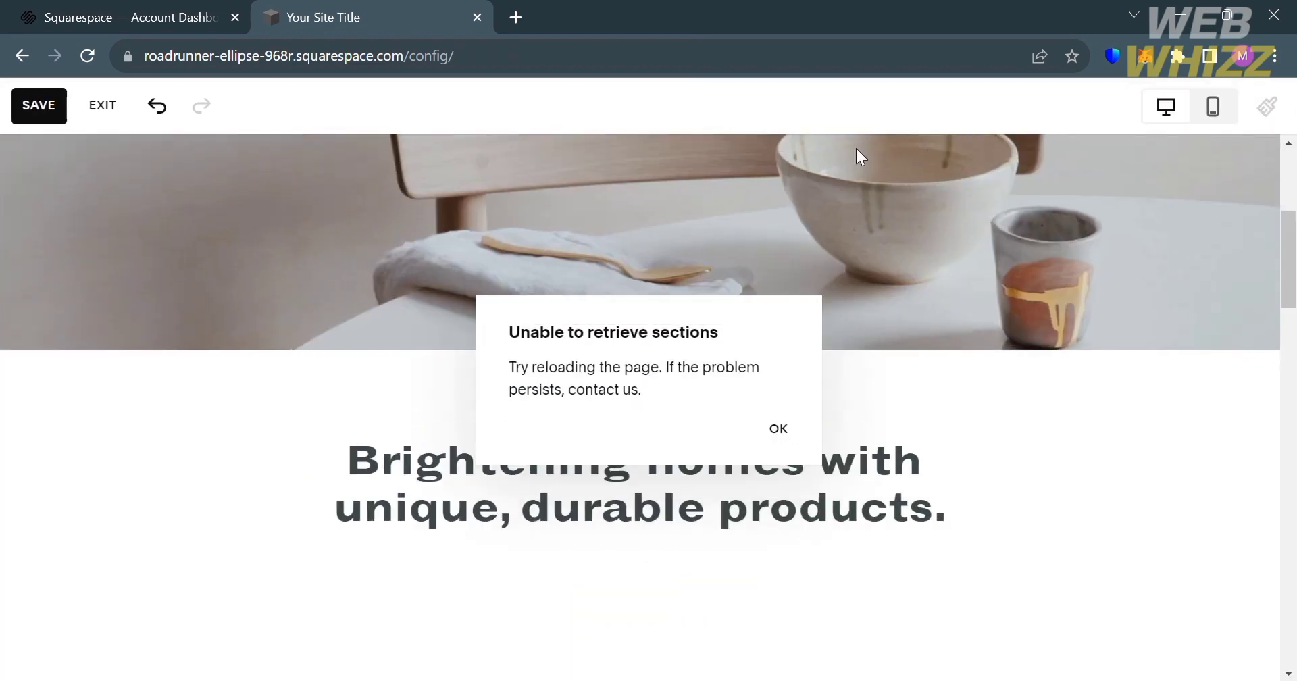
- Leave the page editor without saving the style changes and look over the home page
{"action": "left_click", "coordinate": [108, 111]}
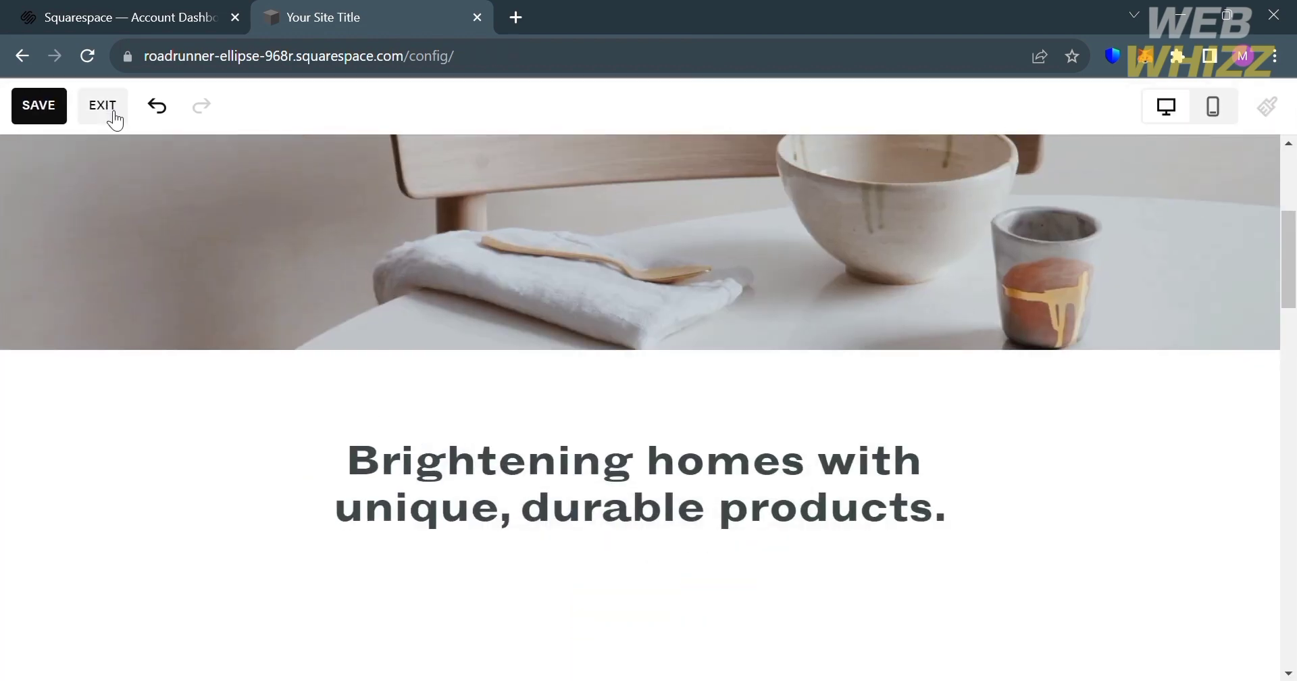
{"action": "left_click", "coordinate": [112, 112]}
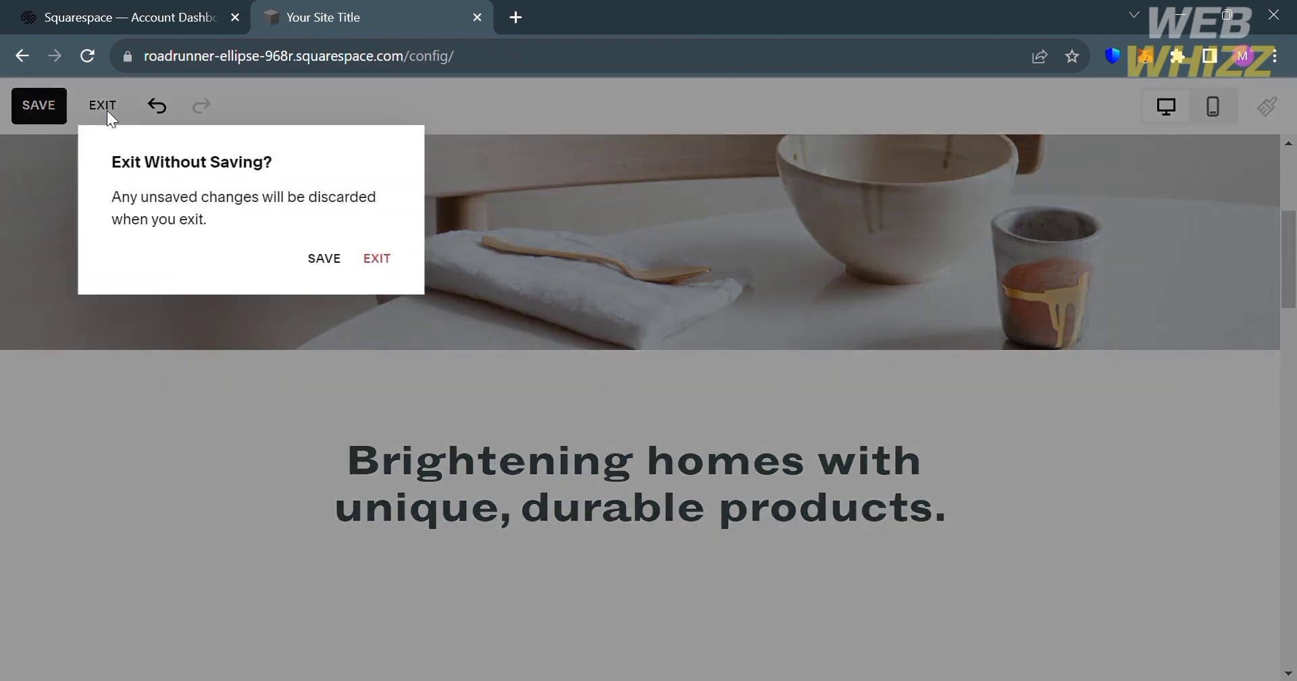
{"action": "left_click", "coordinate": [375, 264]}
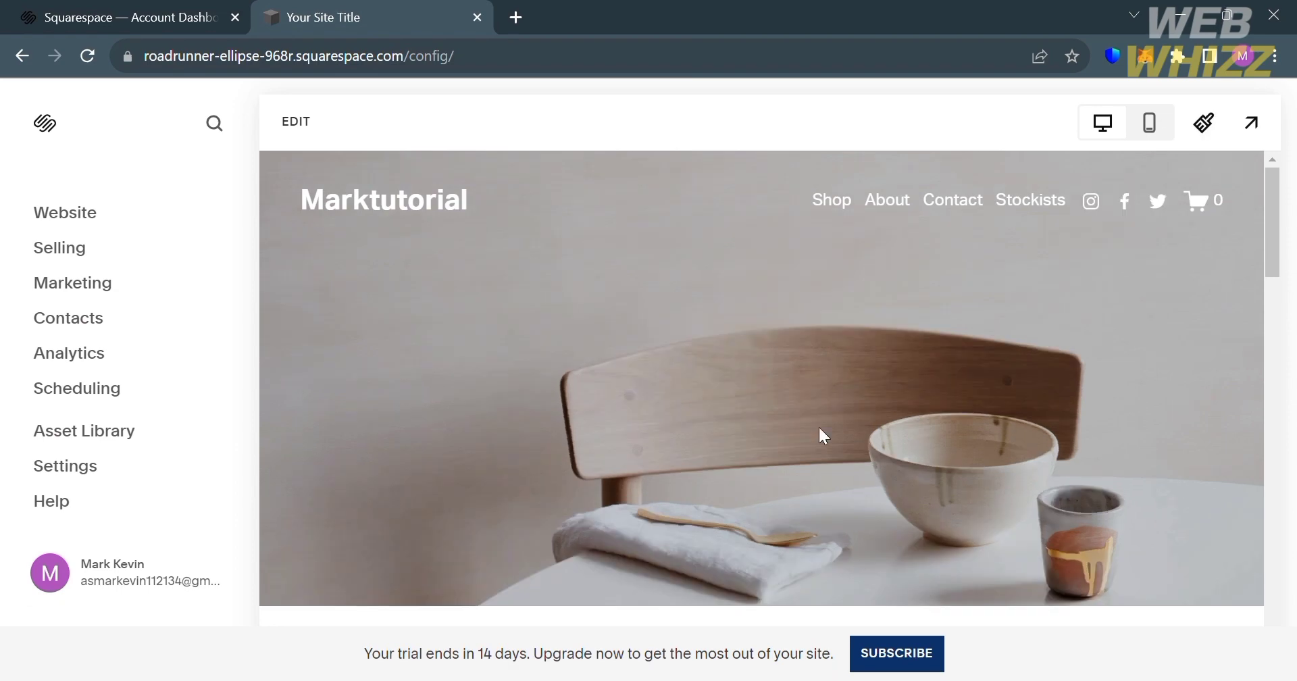
{"action": "scroll", "coordinate": [804, 432], "scroll_direction": "down", "scroll_amount": 5}
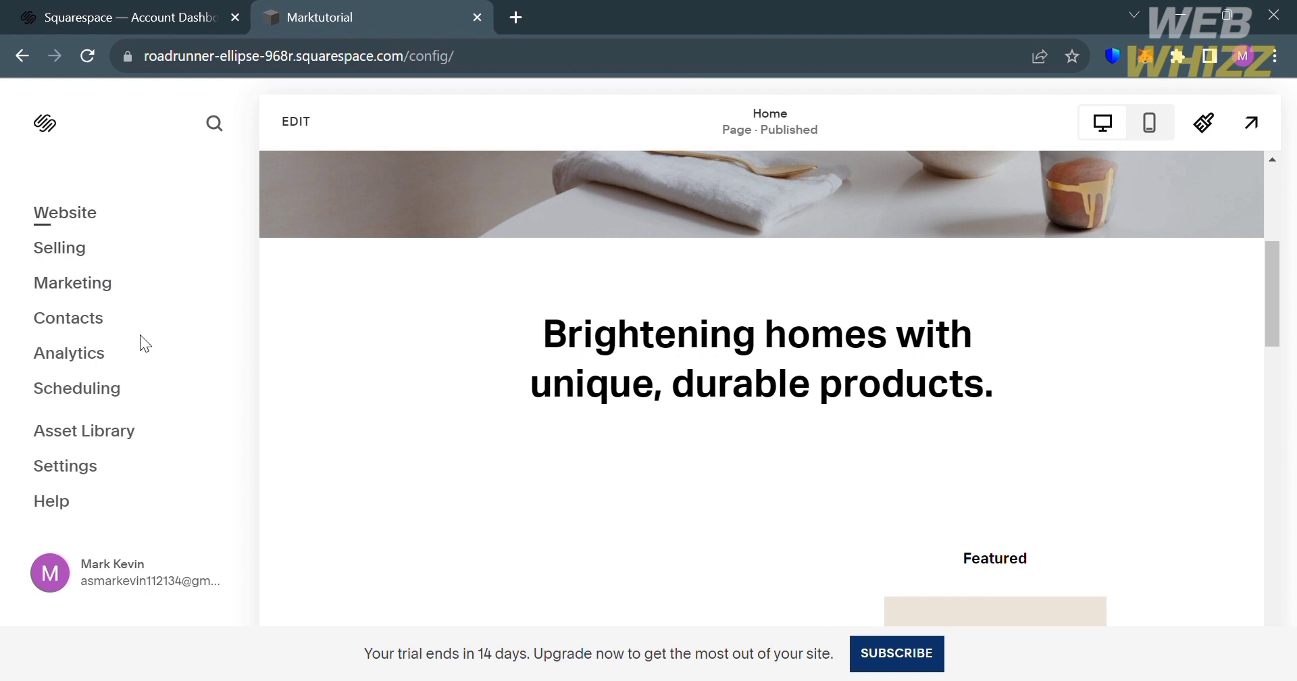
- Look through the website's page list, view the About page and return to the main site menu
{"action": "left_click", "coordinate": [65, 214]}
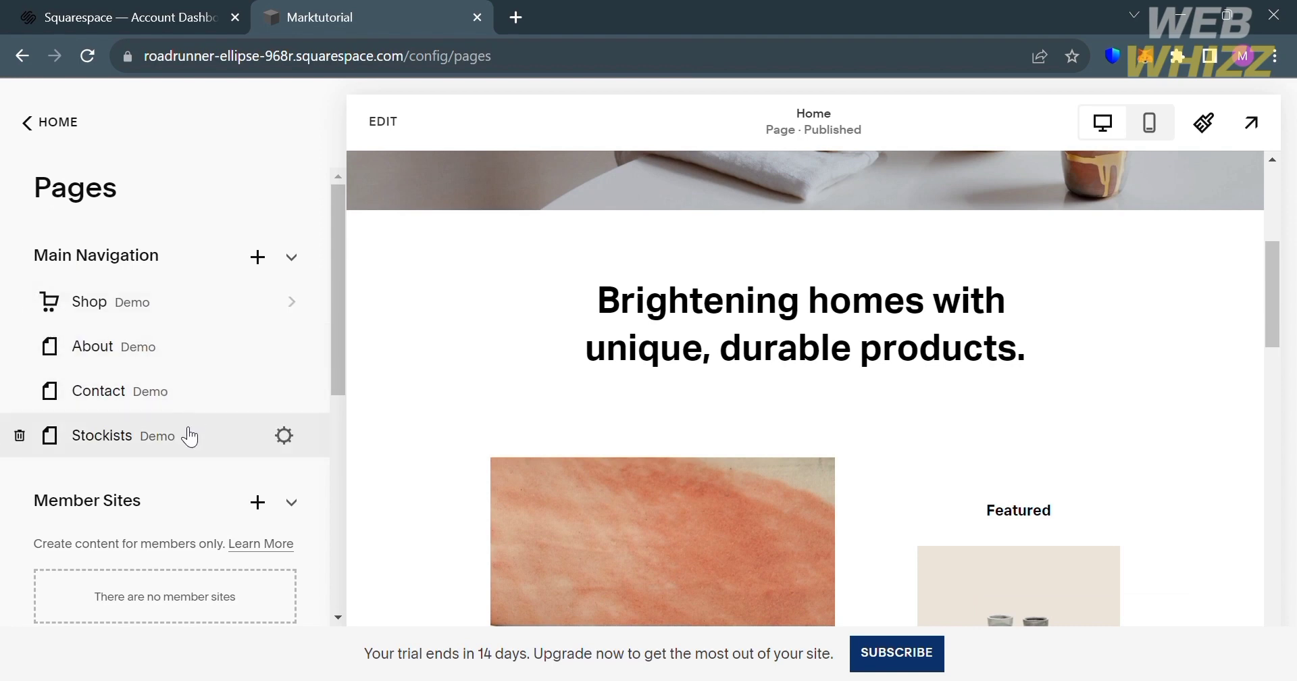
{"action": "scroll", "coordinate": [191, 436], "scroll_direction": "down", "scroll_amount": 3}
{"action": "scroll", "coordinate": [191, 437], "scroll_direction": "up", "scroll_amount": 3}
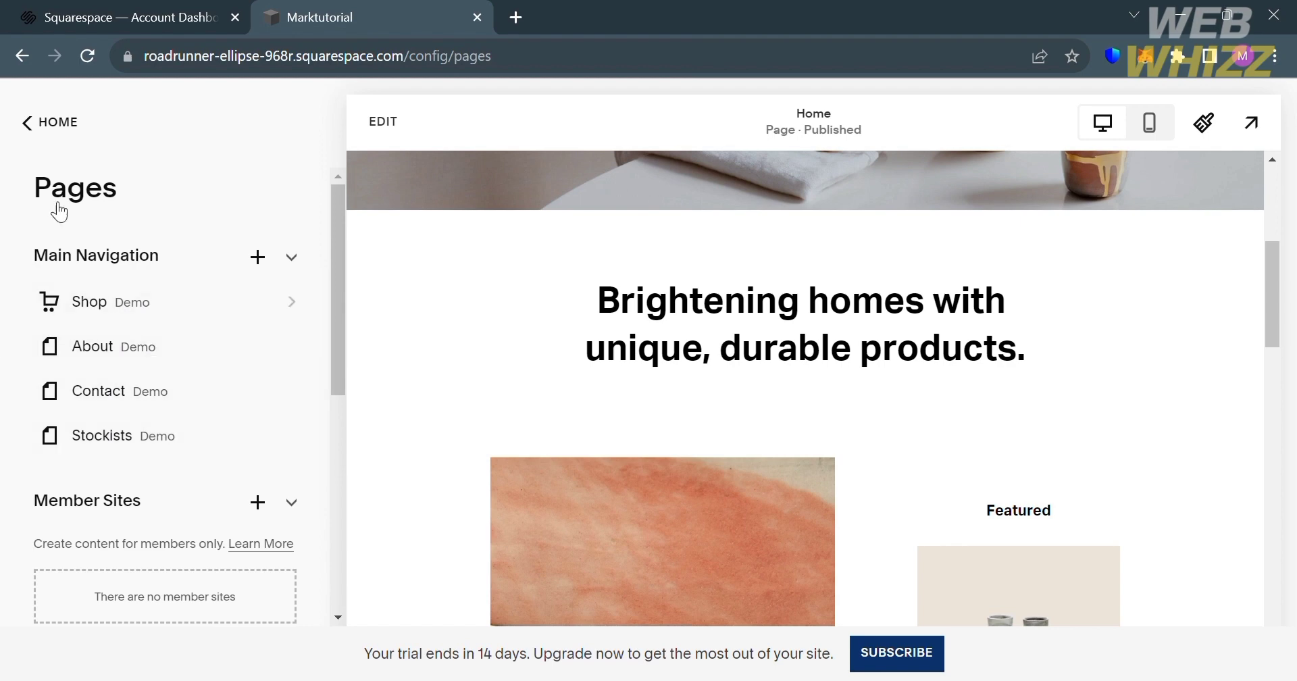
{"action": "left_click", "coordinate": [158, 346]}
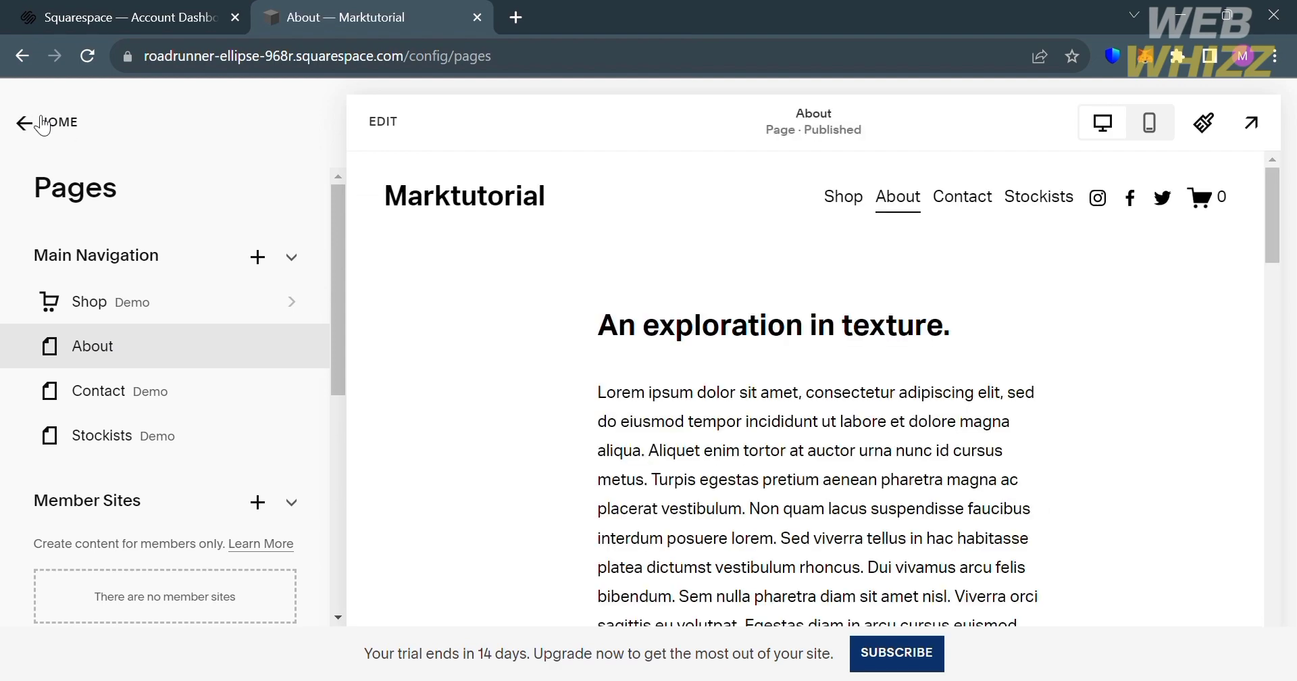
{"action": "left_click", "coordinate": [42, 125]}
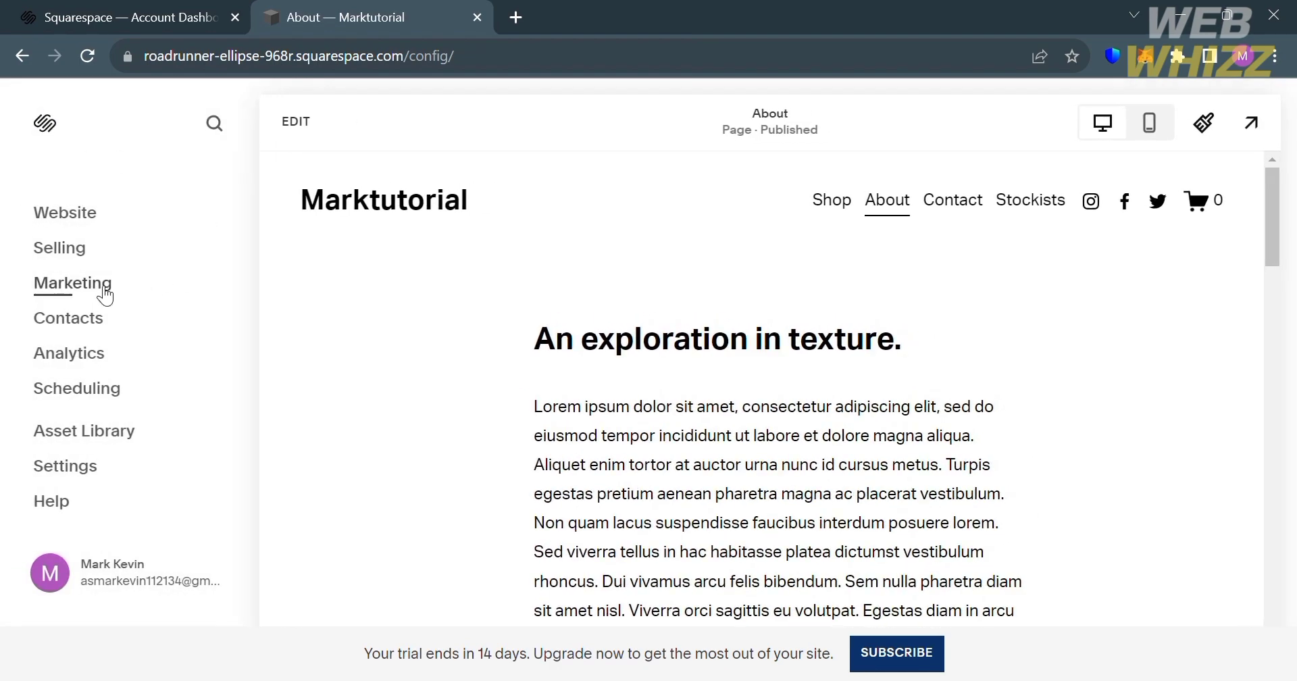
- Open the store's selling setup and start adding a first product of the Physical type
{"action": "left_click", "coordinate": [79, 256]}
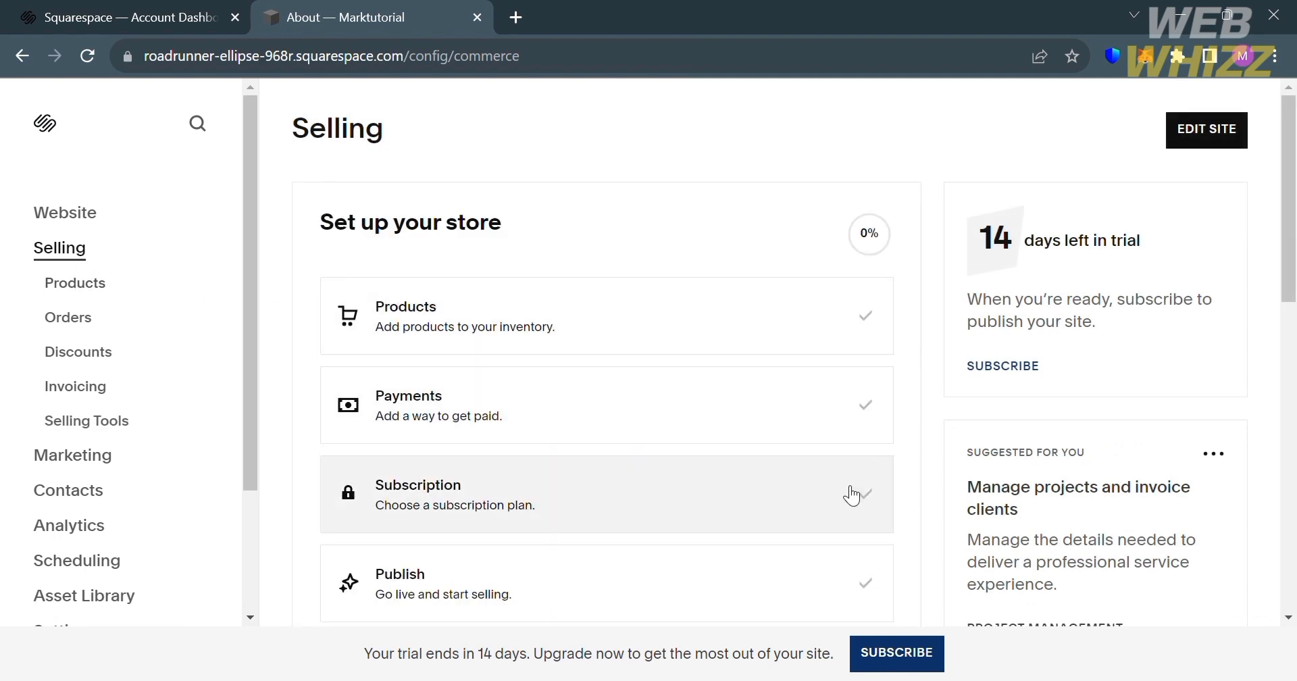
{"action": "scroll", "coordinate": [853, 495], "scroll_direction": "down", "scroll_amount": 1}
{"action": "scroll", "coordinate": [850, 498], "scroll_direction": "up", "scroll_amount": 1}
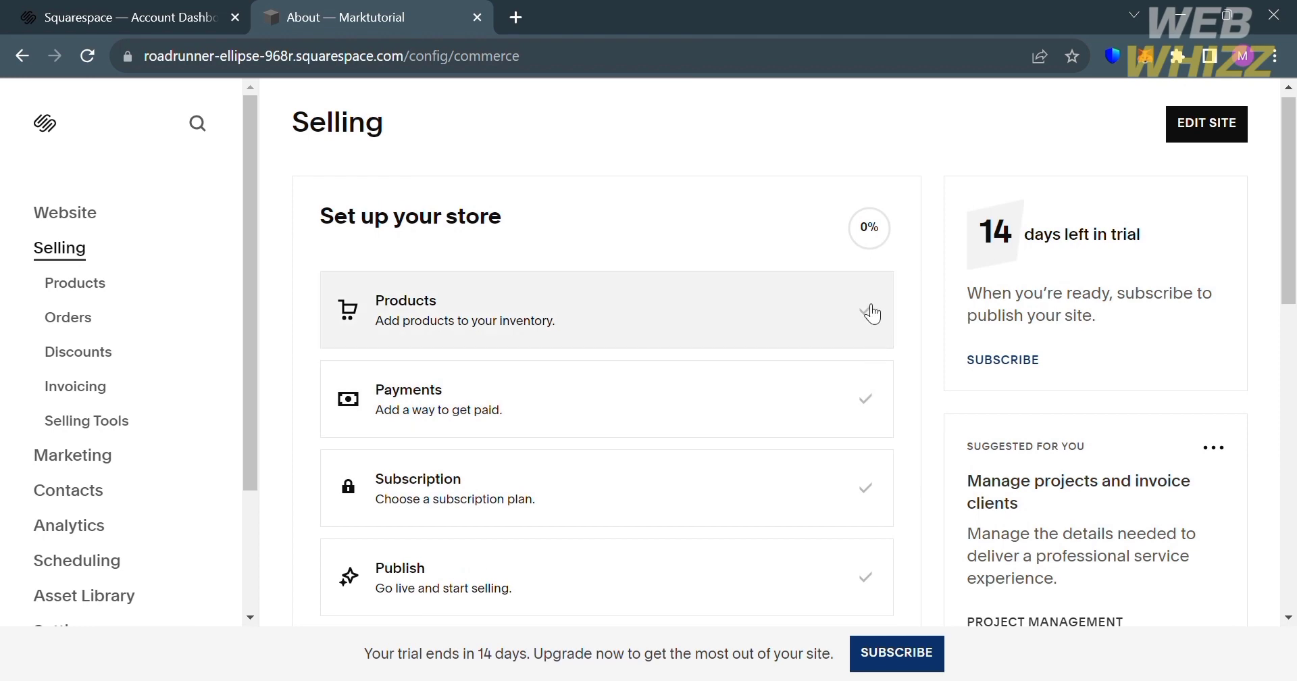
{"action": "left_click", "coordinate": [874, 312]}
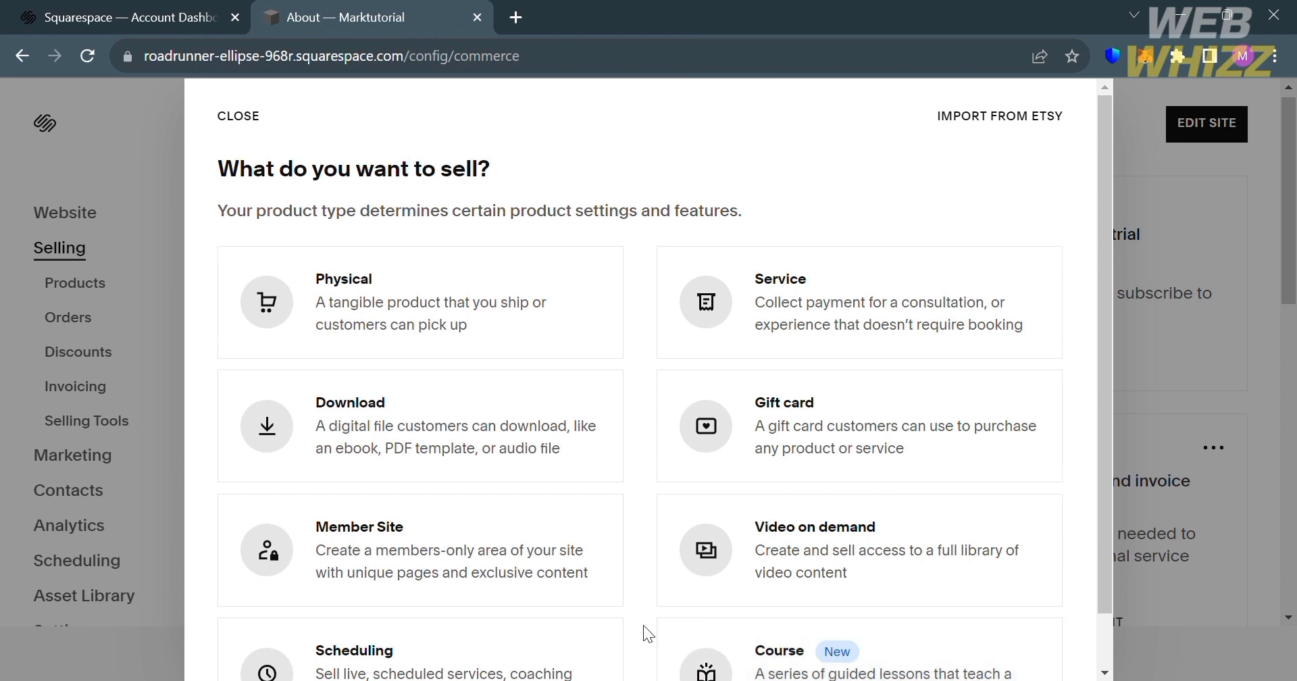
{"action": "left_click", "coordinate": [601, 300]}
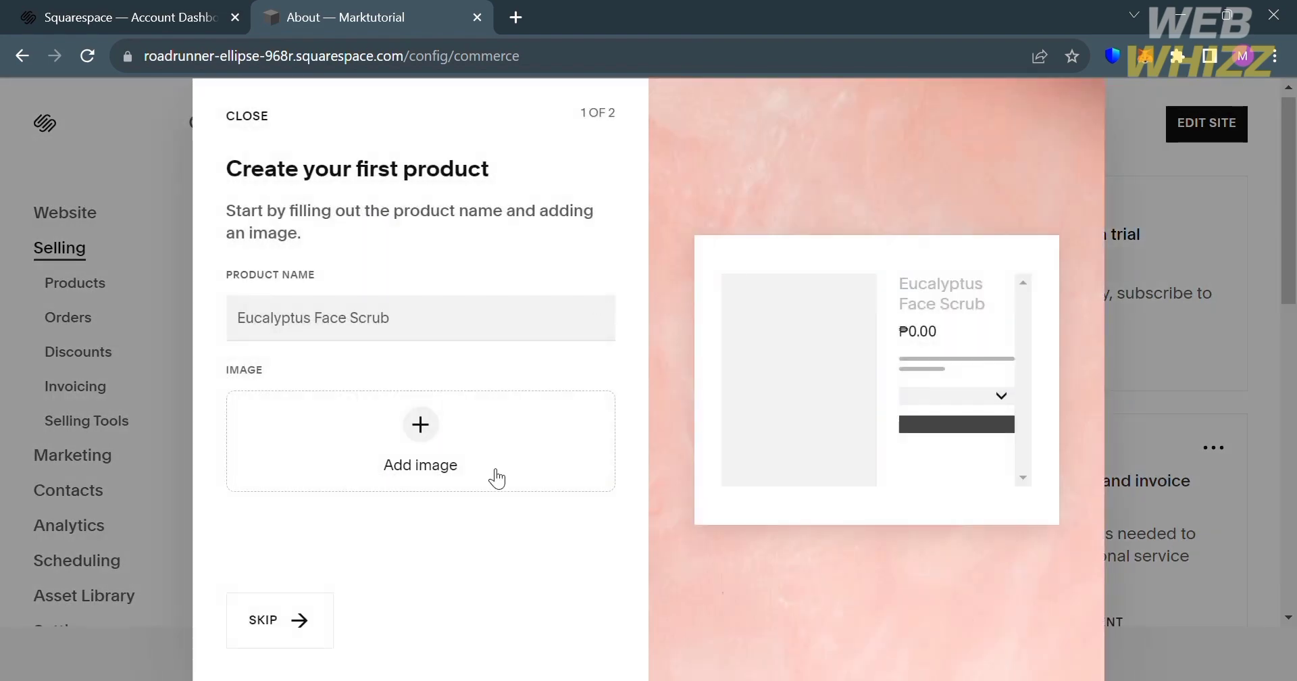
- Name the product Shoes Nike, upload a photo of the sneakers and continue to the inventory setup
{"action": "left_click", "coordinate": [404, 322]}
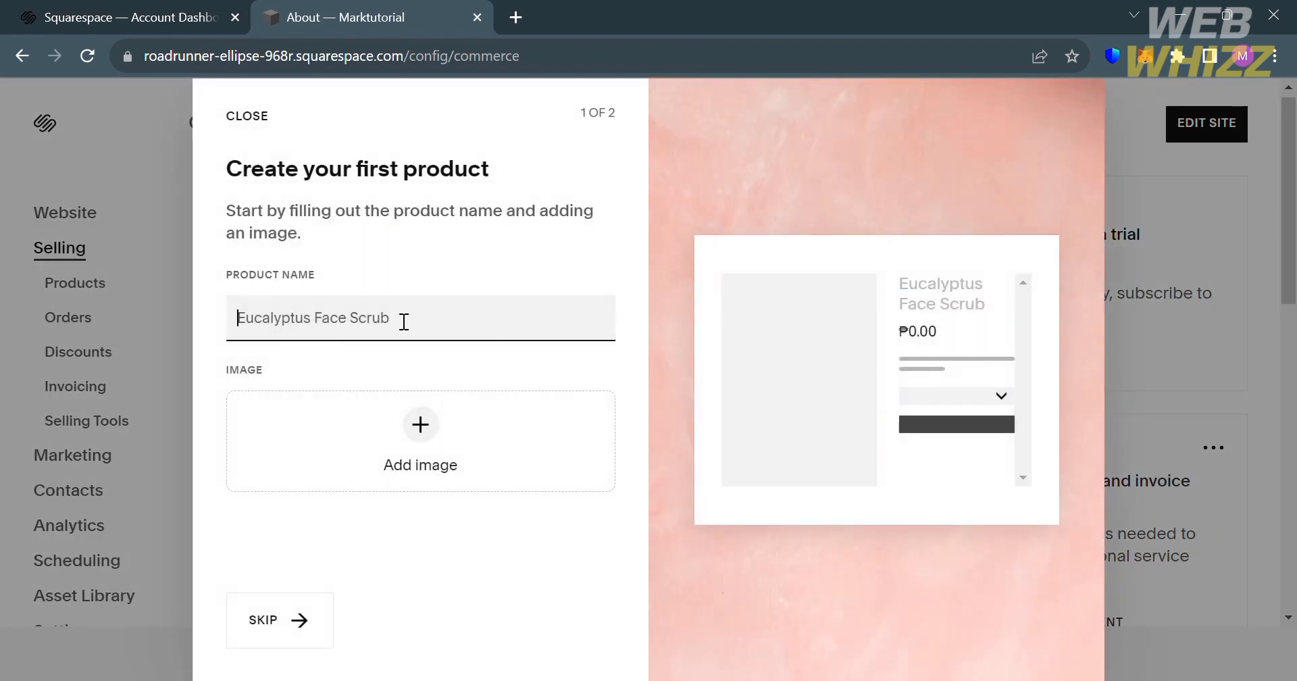
{"action": "type", "text": "Shoes Nike"}
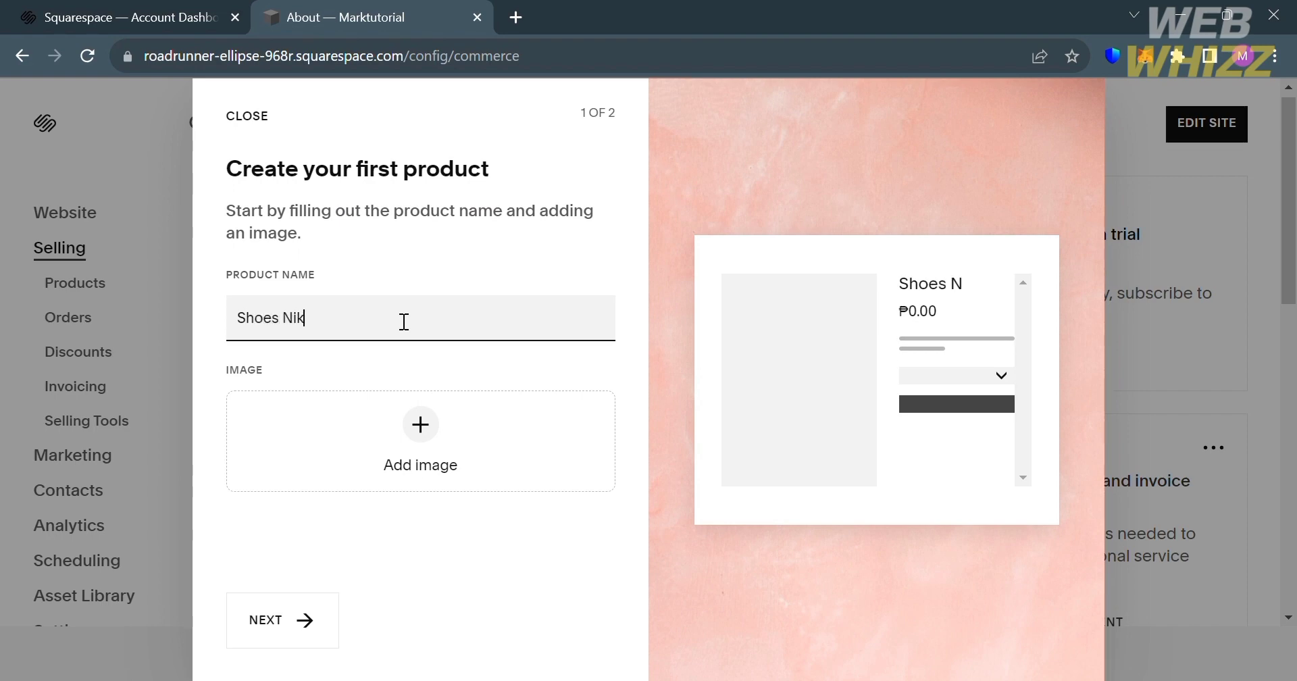
{"action": "left_click", "coordinate": [467, 457]}
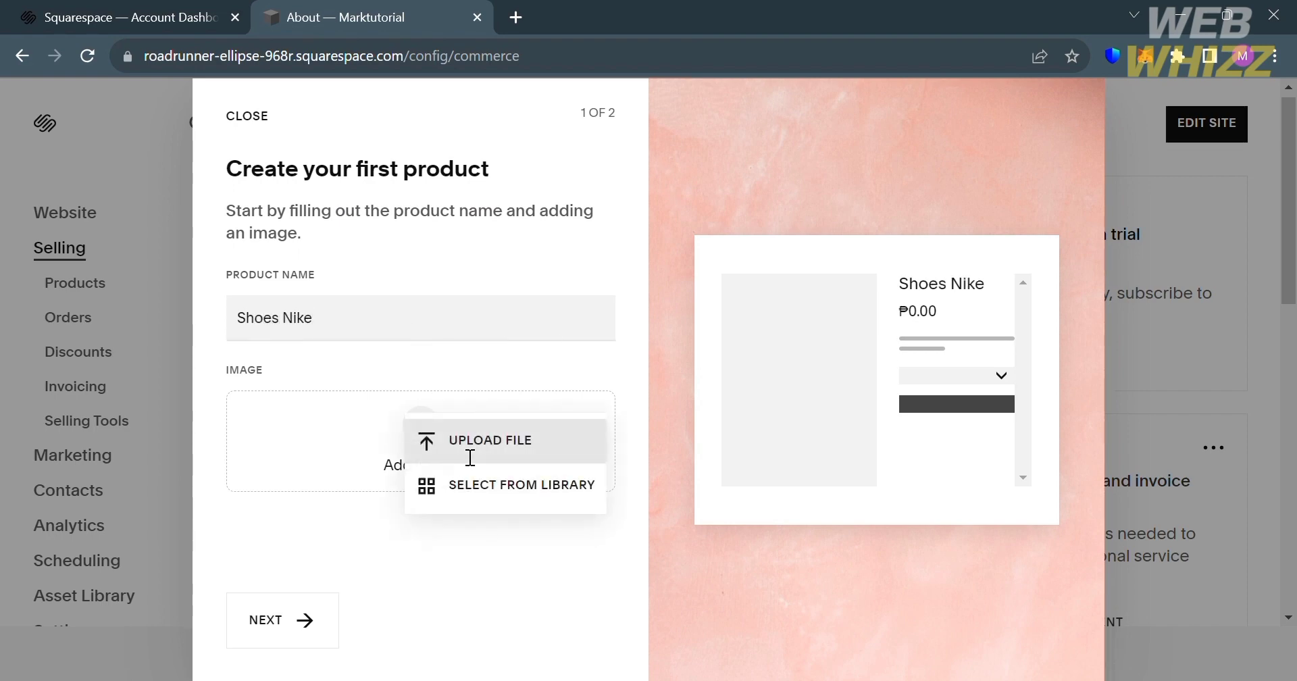
{"action": "left_click", "coordinate": [508, 440]}
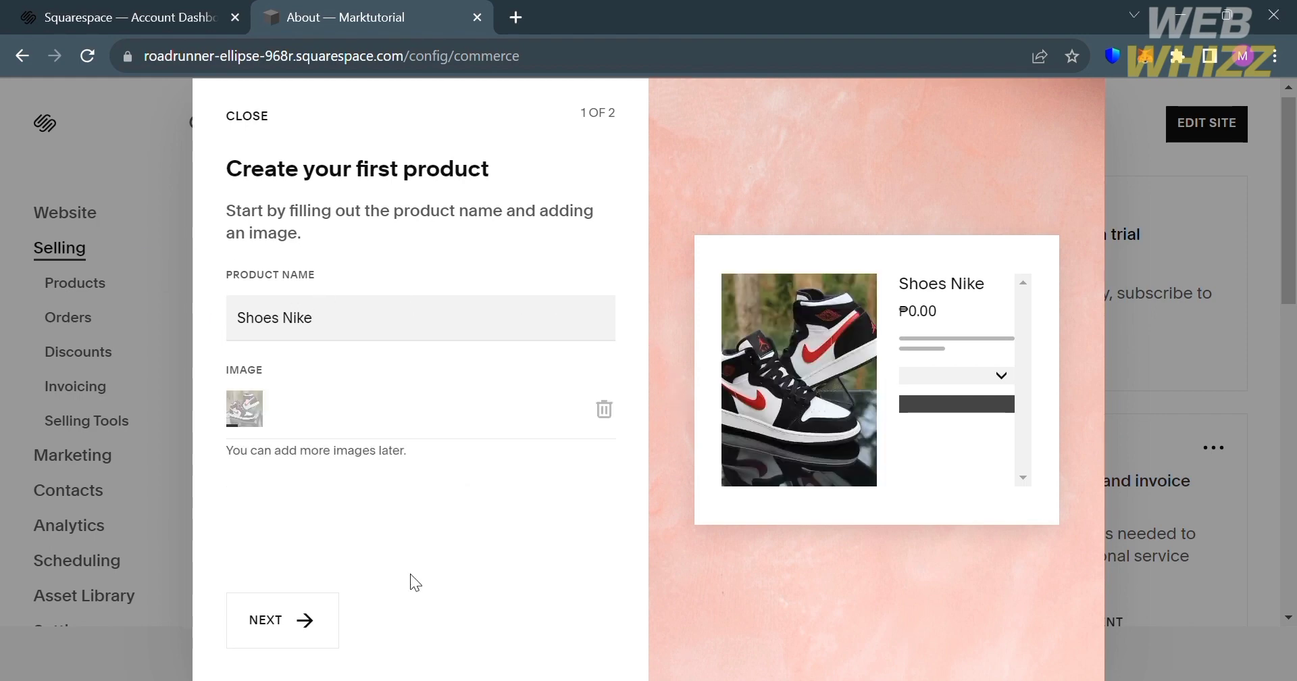
{"action": "left_click", "coordinate": [297, 626]}
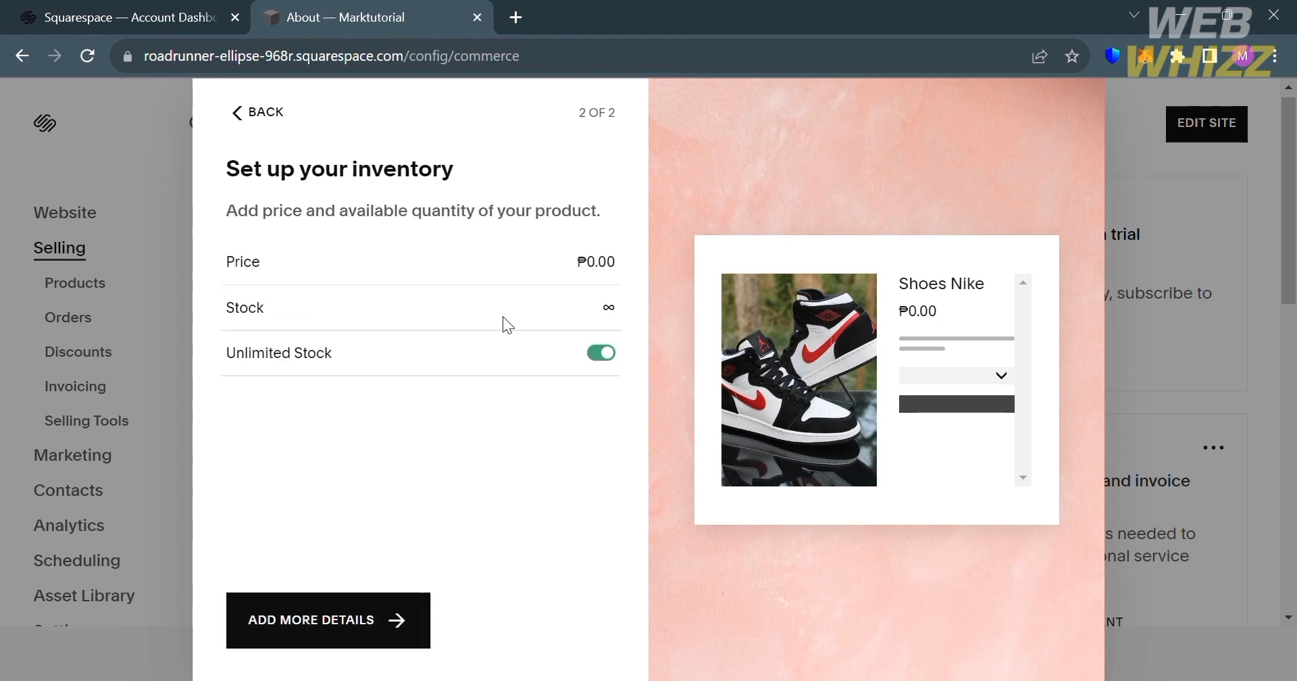
- Set the product's price to ₱3,000 and proceed to its full details
{"action": "left_click", "coordinate": [603, 270]}
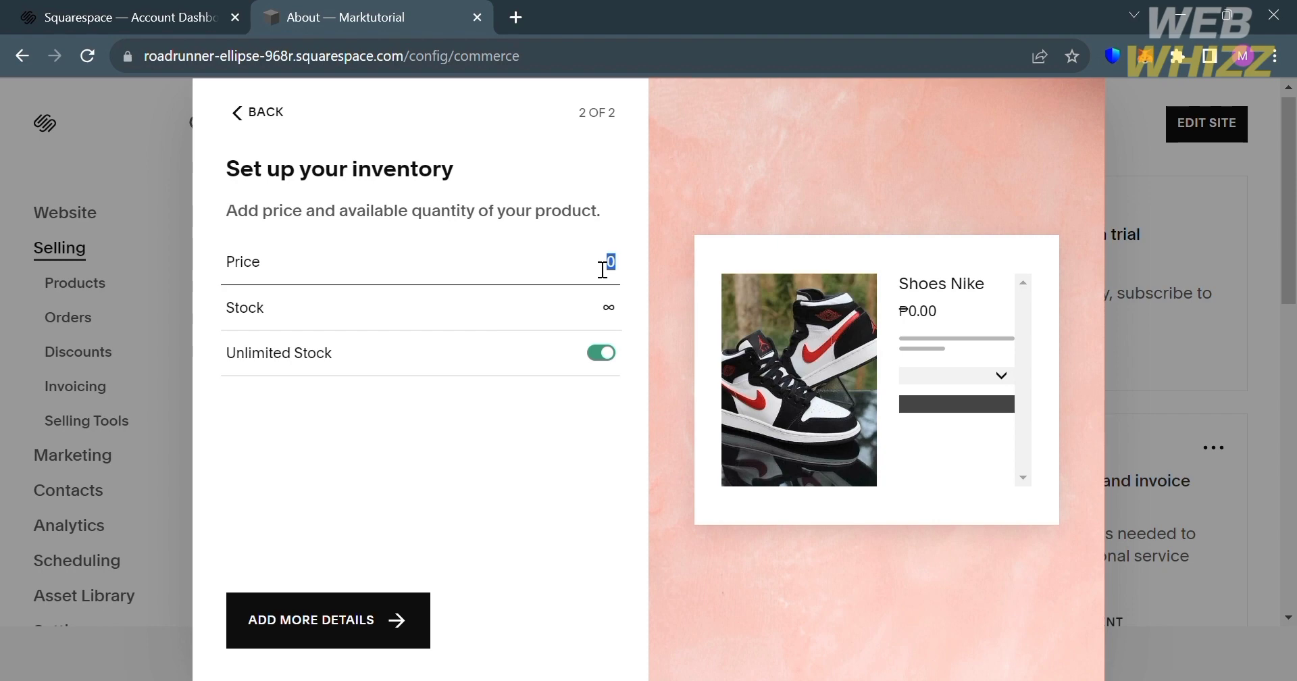
{"action": "type", "text": "30000"}
{"action": "key", "text": "BackSpace"}
{"action": "left_click", "coordinate": [387, 622]}
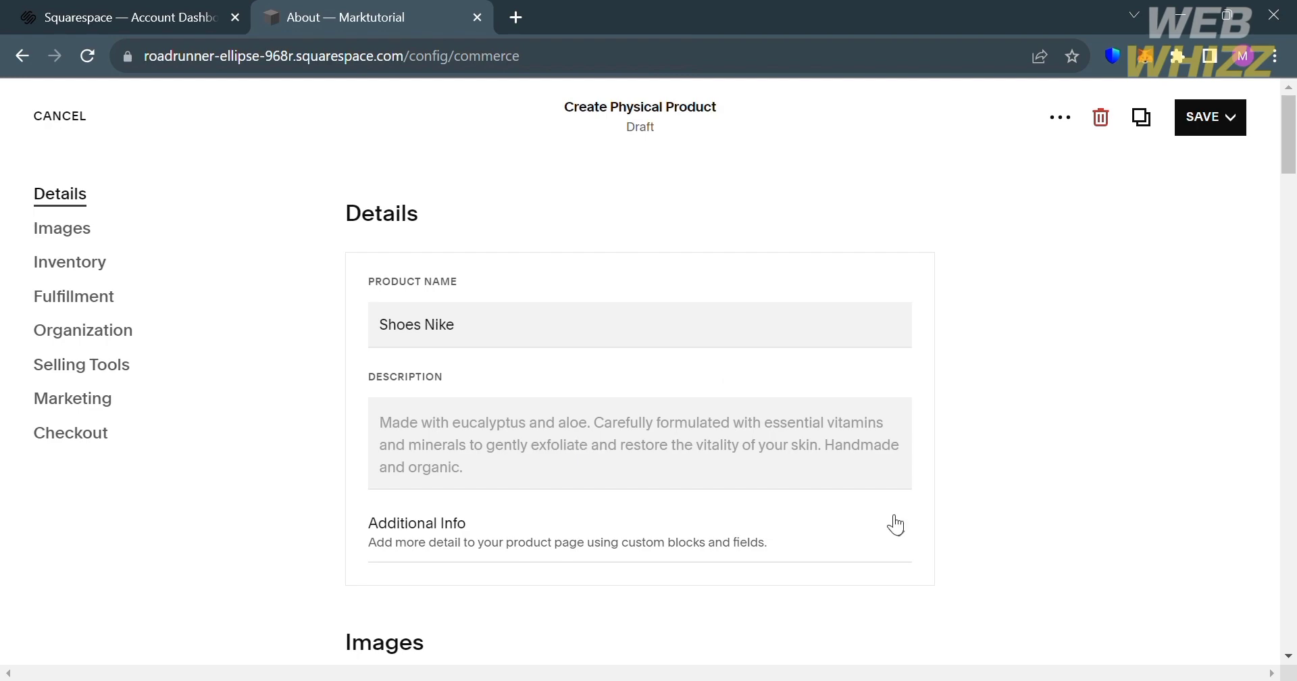
- Assign the product to a Shoes category in its organization settings
{"action": "scroll", "coordinate": [1078, 430], "scroll_direction": "down", "scroll_amount": 5}
{"action": "scroll", "coordinate": [1078, 428], "scroll_direction": "down", "scroll_amount": 5}
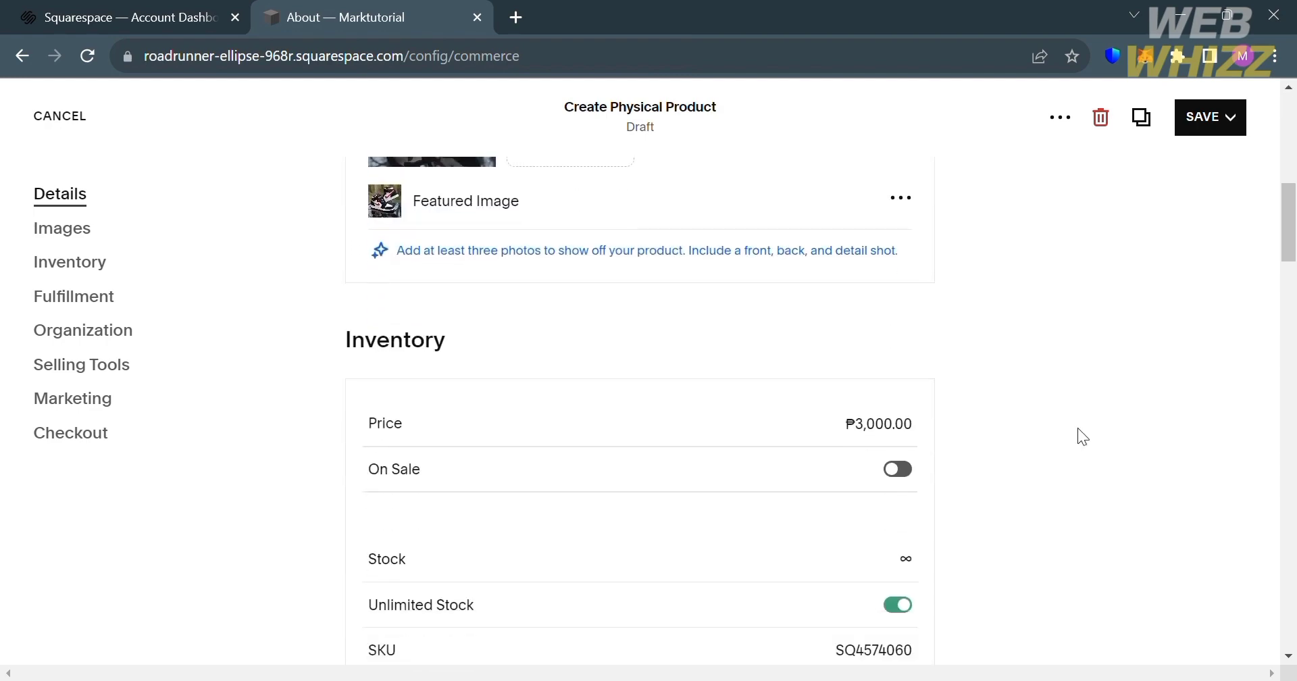
{"action": "scroll", "coordinate": [931, 421], "scroll_direction": "down", "scroll_amount": 3}
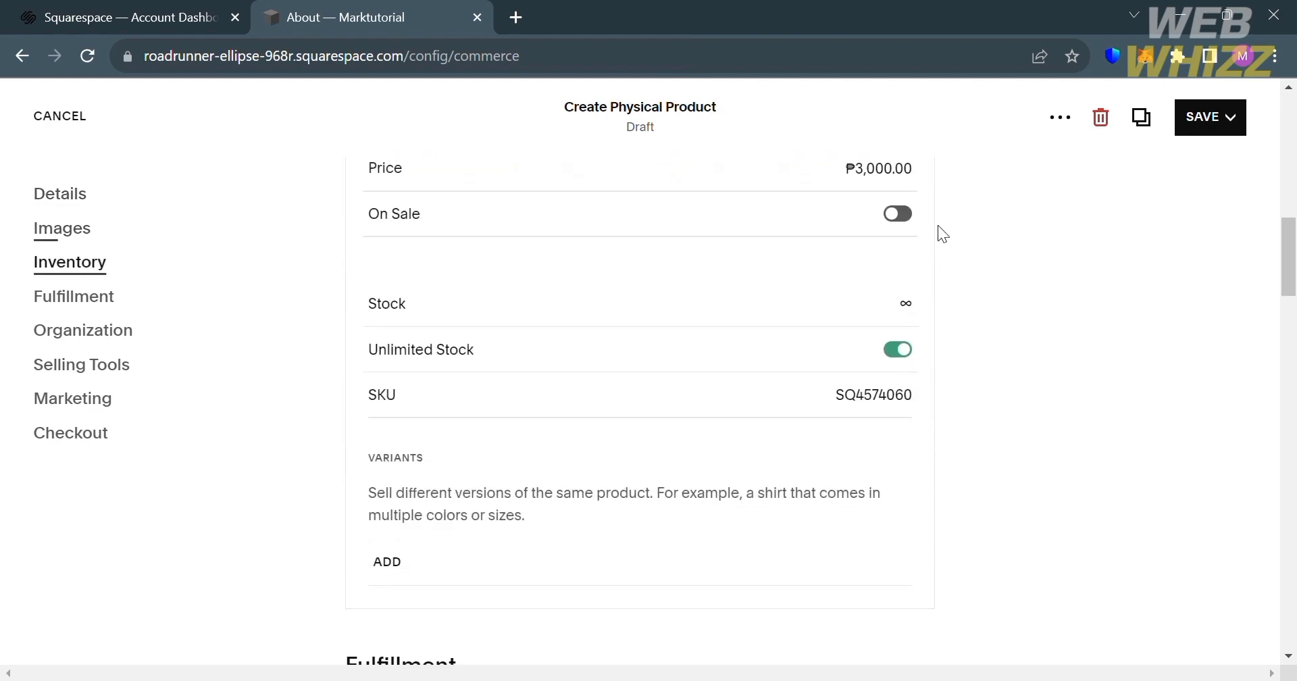
{"action": "scroll", "coordinate": [827, 505], "scroll_direction": "down", "scroll_amount": 5}
{"action": "scroll", "coordinate": [828, 506], "scroll_direction": "down", "scroll_amount": 8}
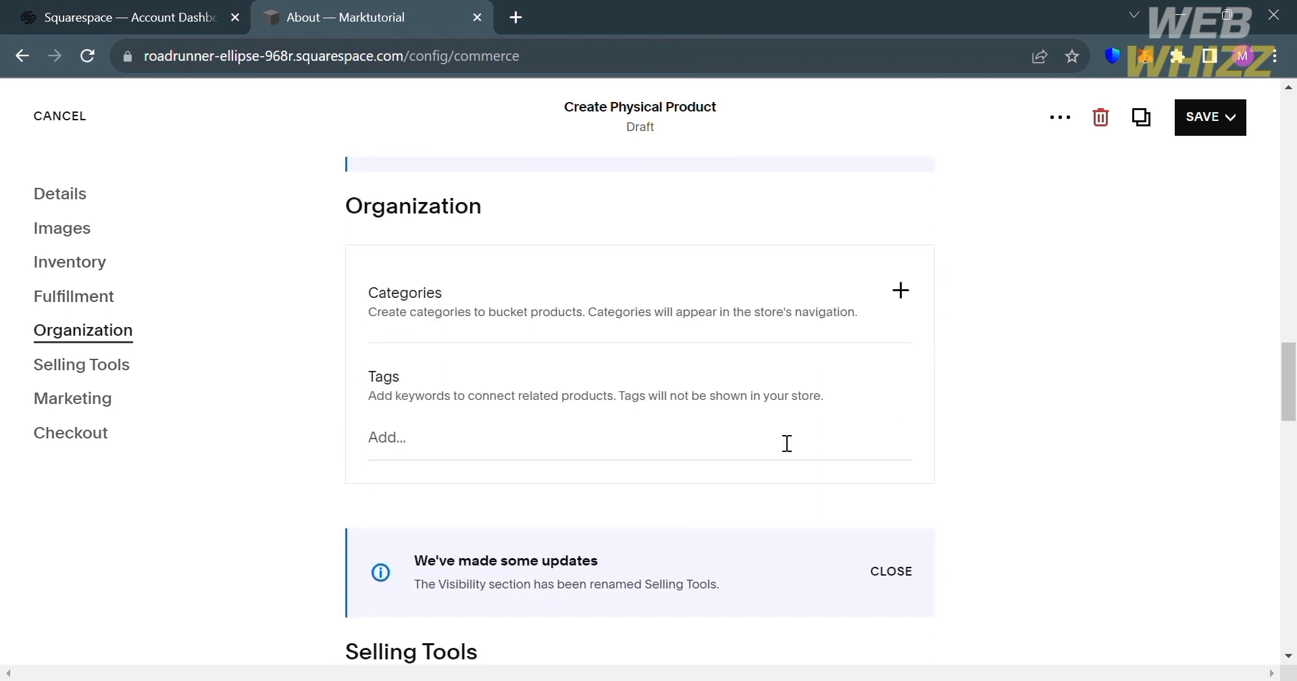
{"action": "left_click", "coordinate": [775, 457]}
{"action": "left_click", "coordinate": [900, 291]}
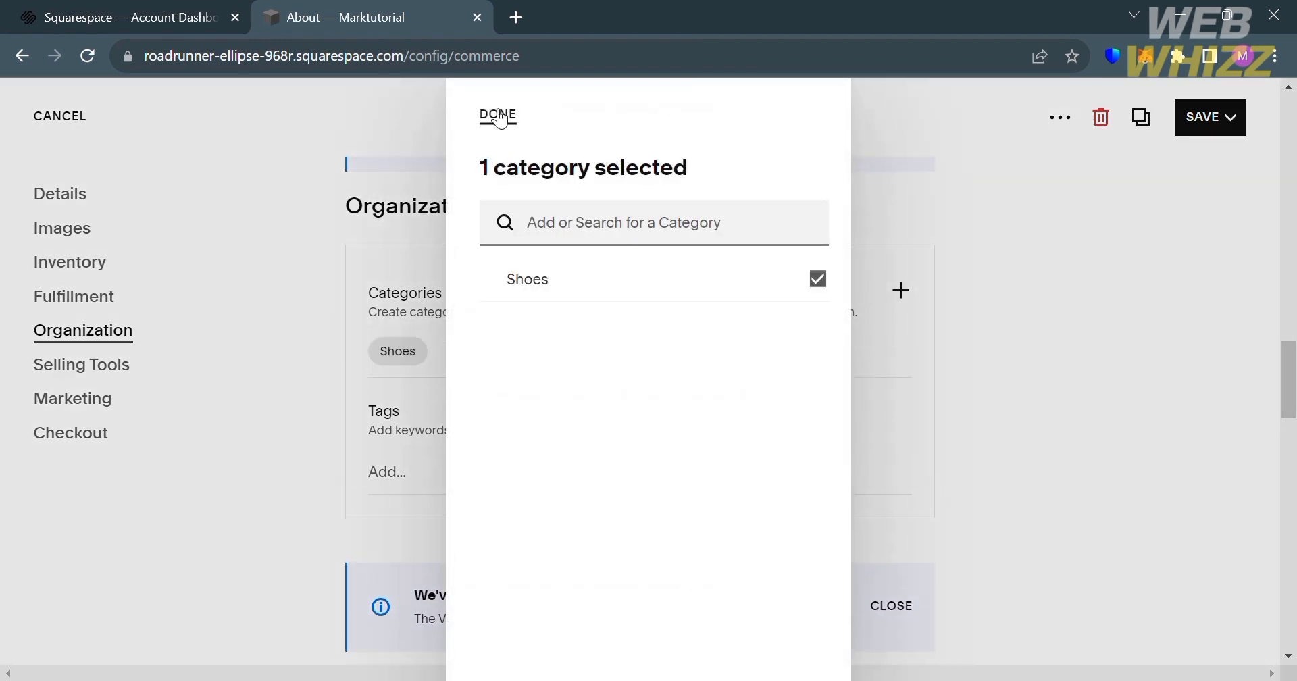
{"action": "left_click", "coordinate": [500, 116]}
- Add the tags Nike, Shoes, Re and White to the product and save it
{"action": "left_click", "coordinate": [567, 493]}
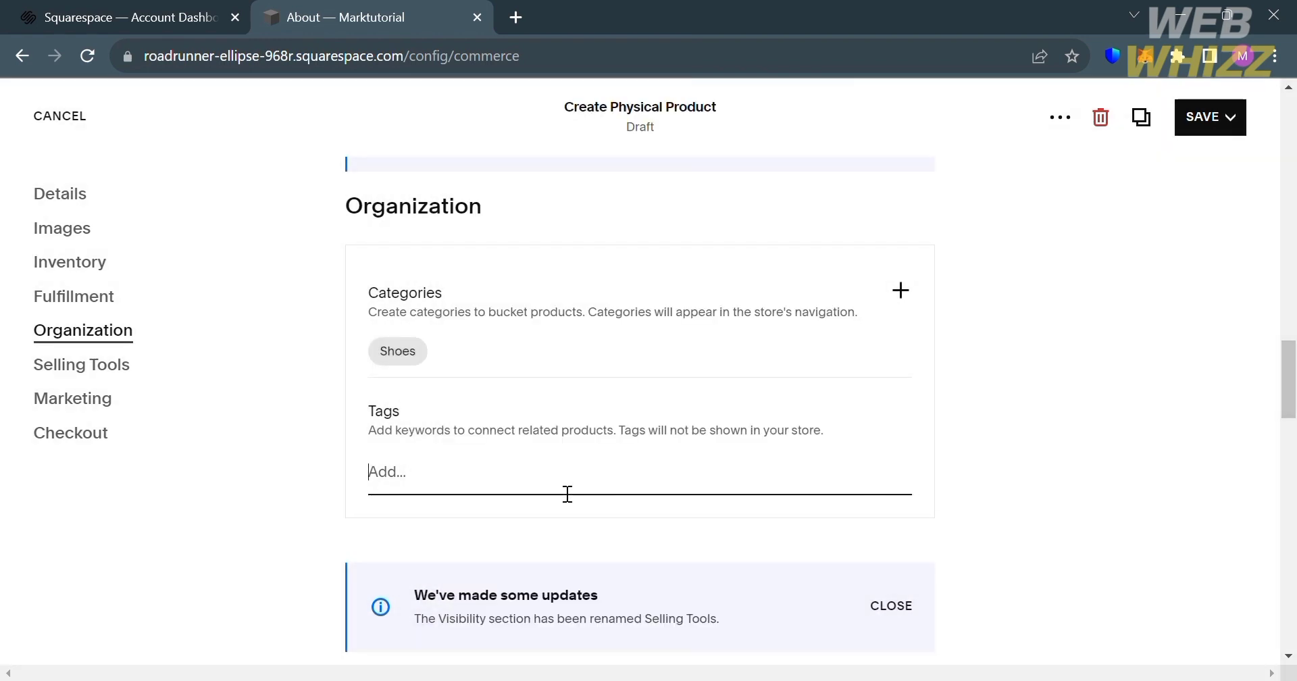
{"action": "type", "text": "Nike"}
{"action": "key", "text": "Return"}
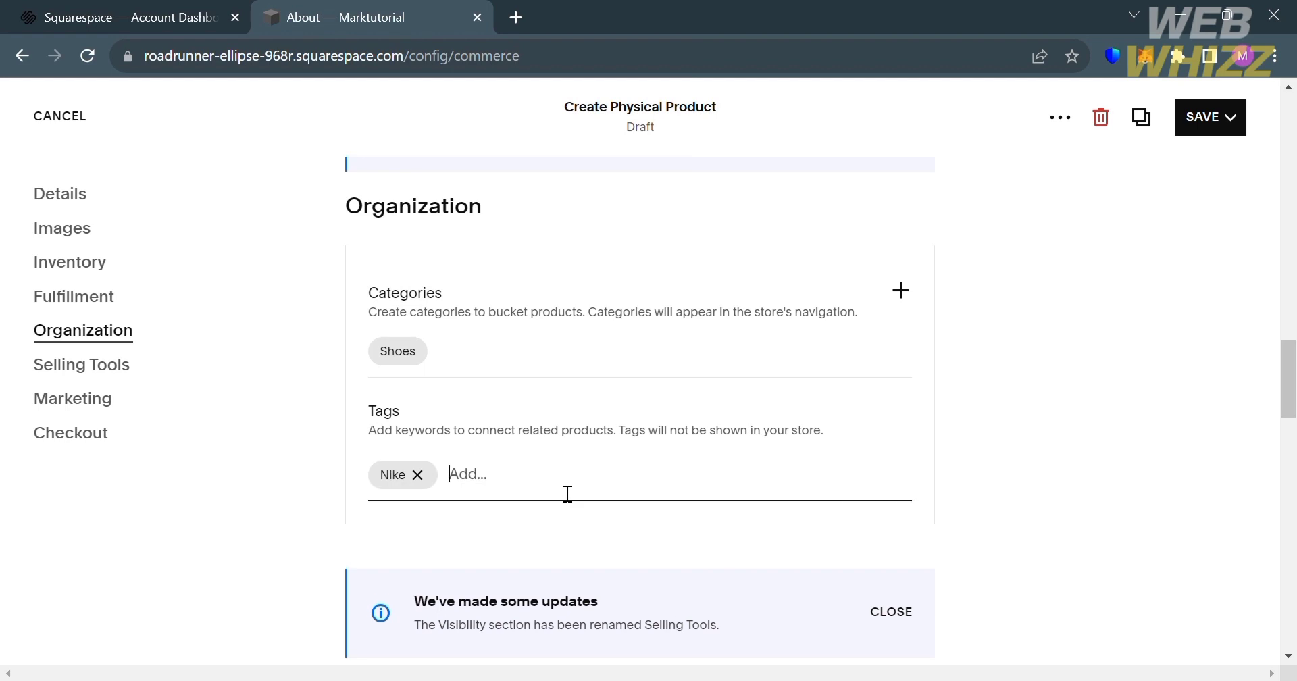
{"action": "type", "text": "Shoes"}
{"action": "key", "text": "Return"}
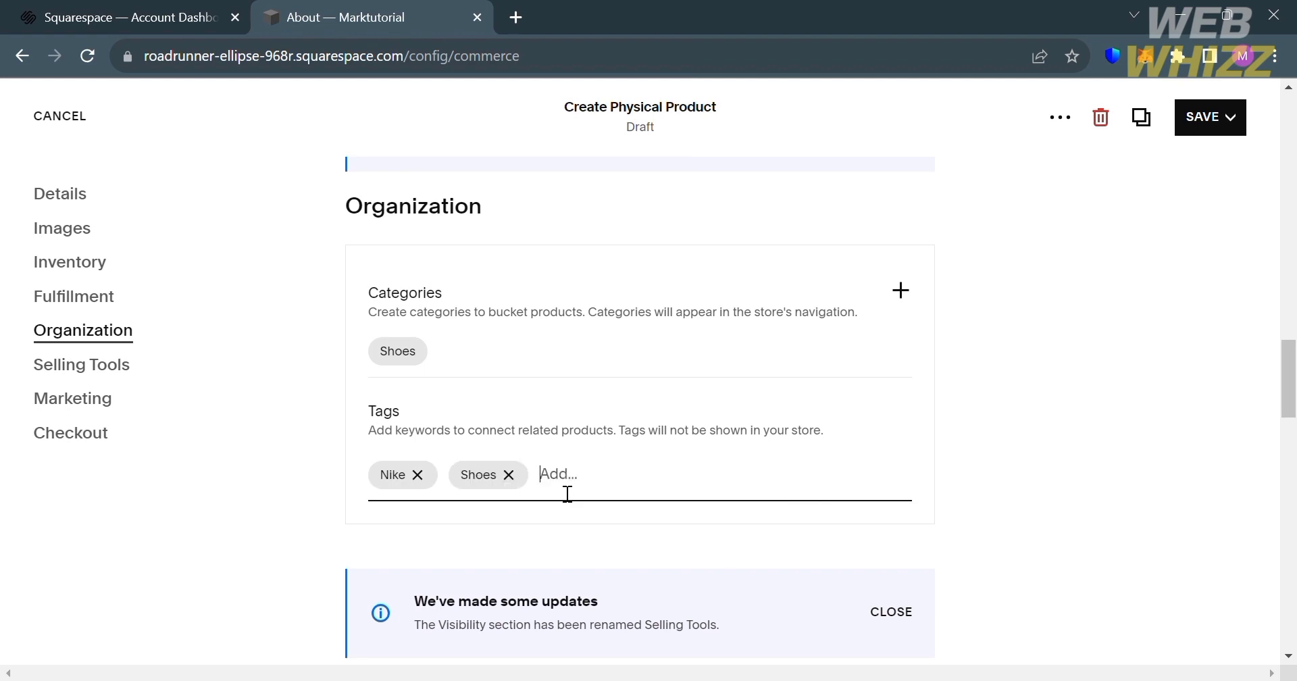
{"action": "type", "text": "Re"}
{"action": "key", "text": "Return"}
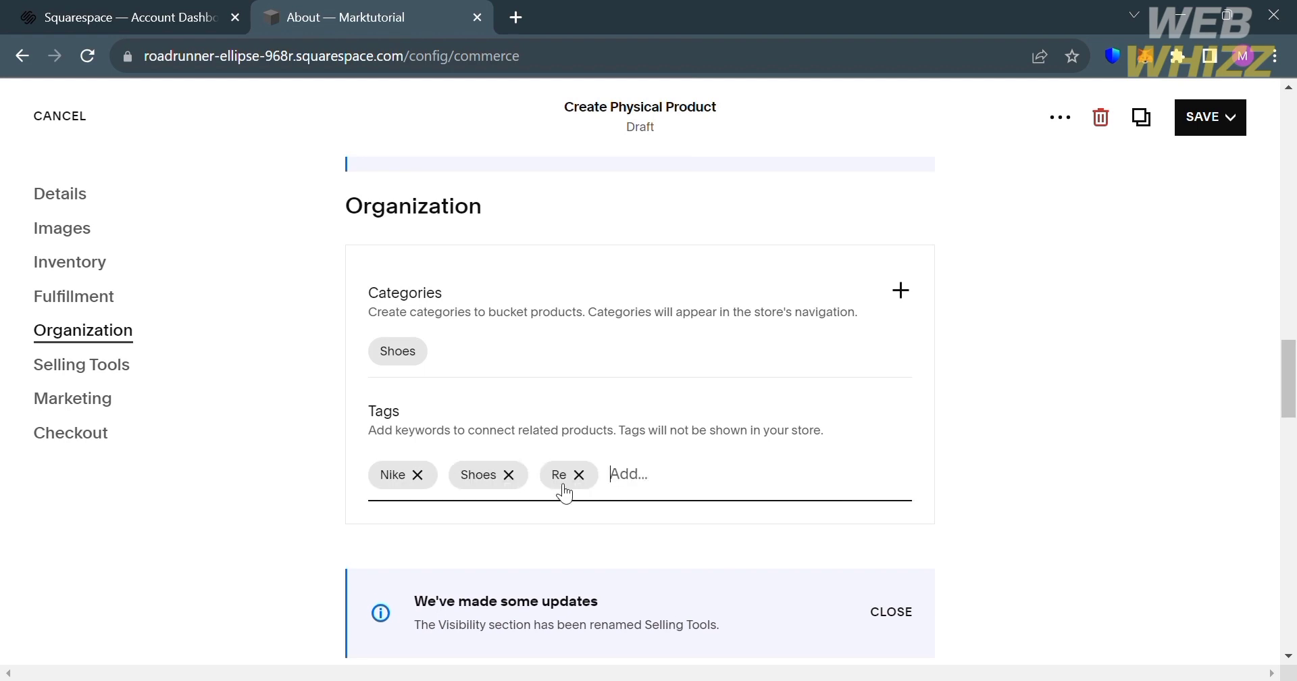
{"action": "type", "text": "White"}
{"action": "key", "text": "Return"}
{"action": "scroll", "coordinate": [564, 492], "scroll_direction": "up", "scroll_amount": 20}
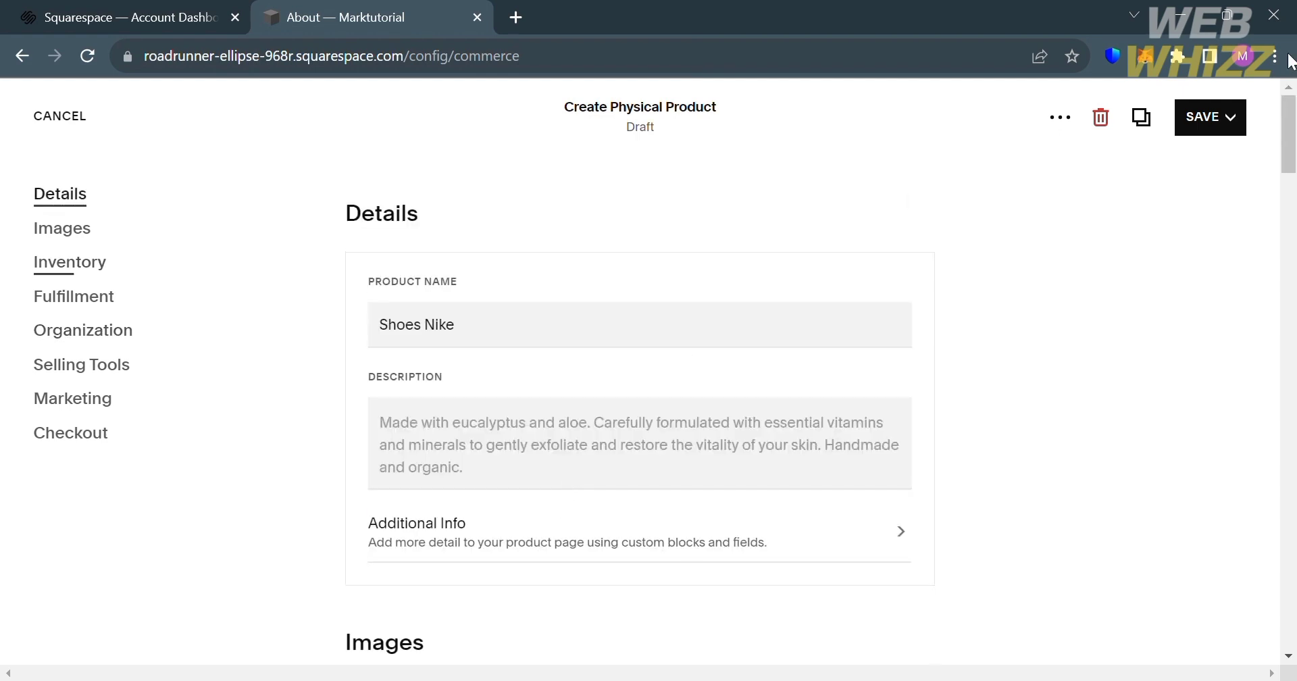
{"action": "left_click", "coordinate": [1215, 132]}
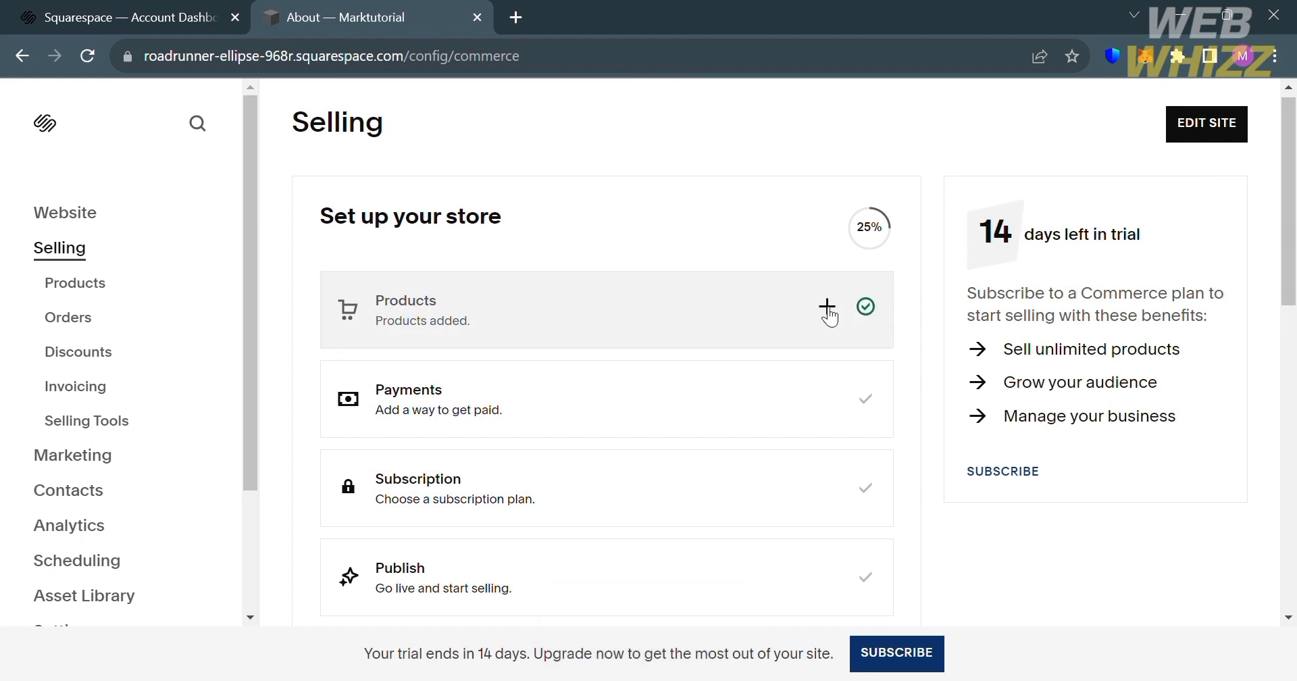
- Review the payment processors available for the store, then close the payment settings without connecting any
{"action": "scroll", "coordinate": [836, 515], "scroll_direction": "down", "scroll_amount": 1}
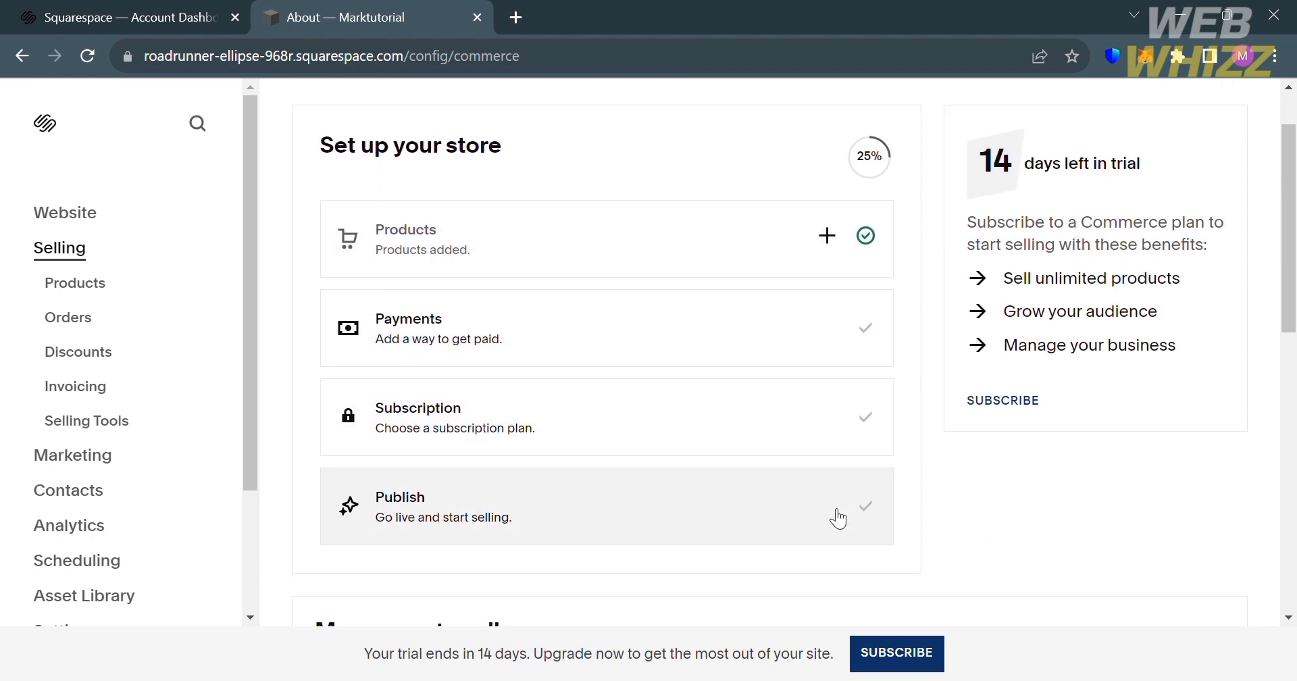
{"action": "left_click", "coordinate": [871, 332]}
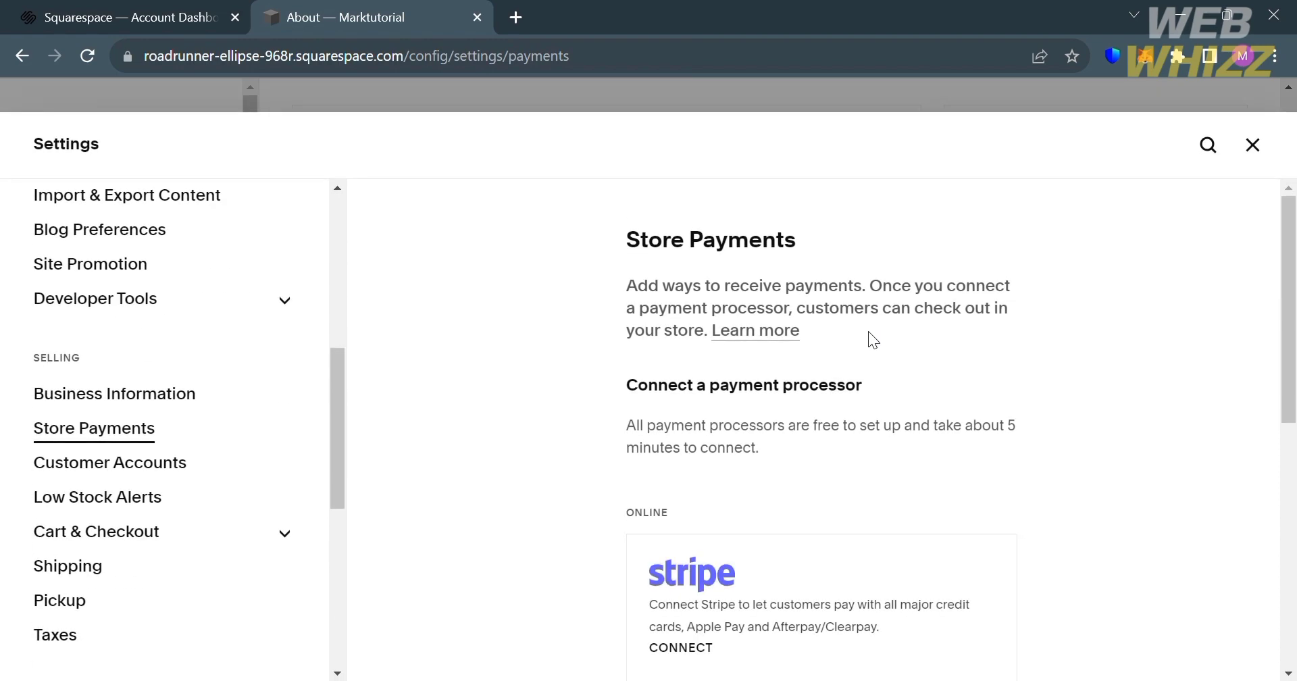
{"action": "scroll", "coordinate": [731, 582], "scroll_direction": "down", "scroll_amount": 5}
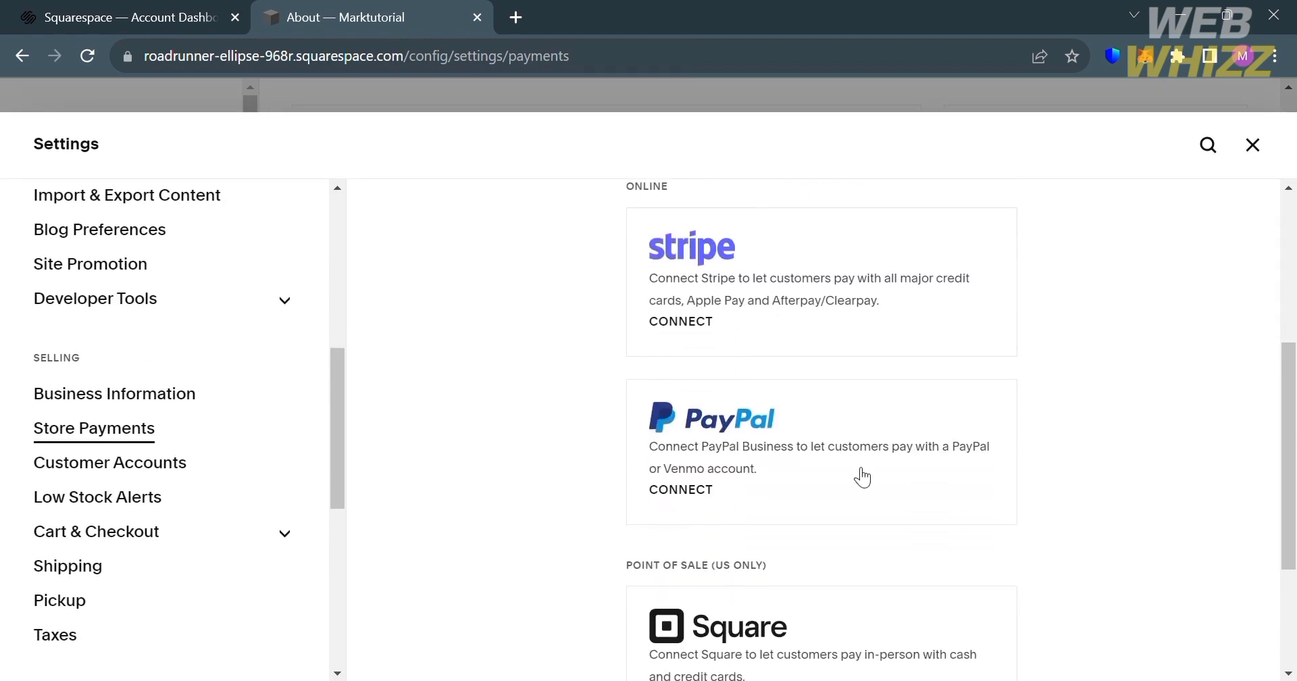
{"action": "scroll", "coordinate": [862, 476], "scroll_direction": "down", "scroll_amount": 3}
{"action": "scroll", "coordinate": [863, 476], "scroll_direction": "up", "scroll_amount": 3}
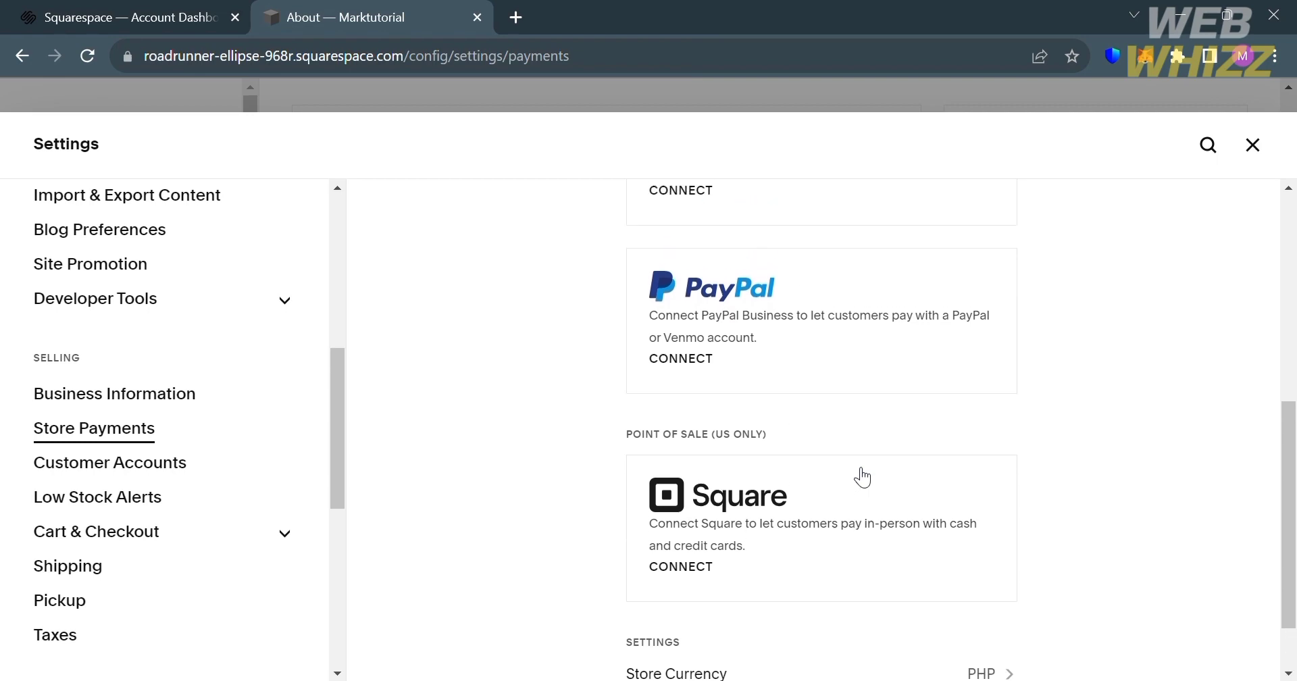
{"action": "scroll", "coordinate": [861, 477], "scroll_direction": "up", "scroll_amount": 4}
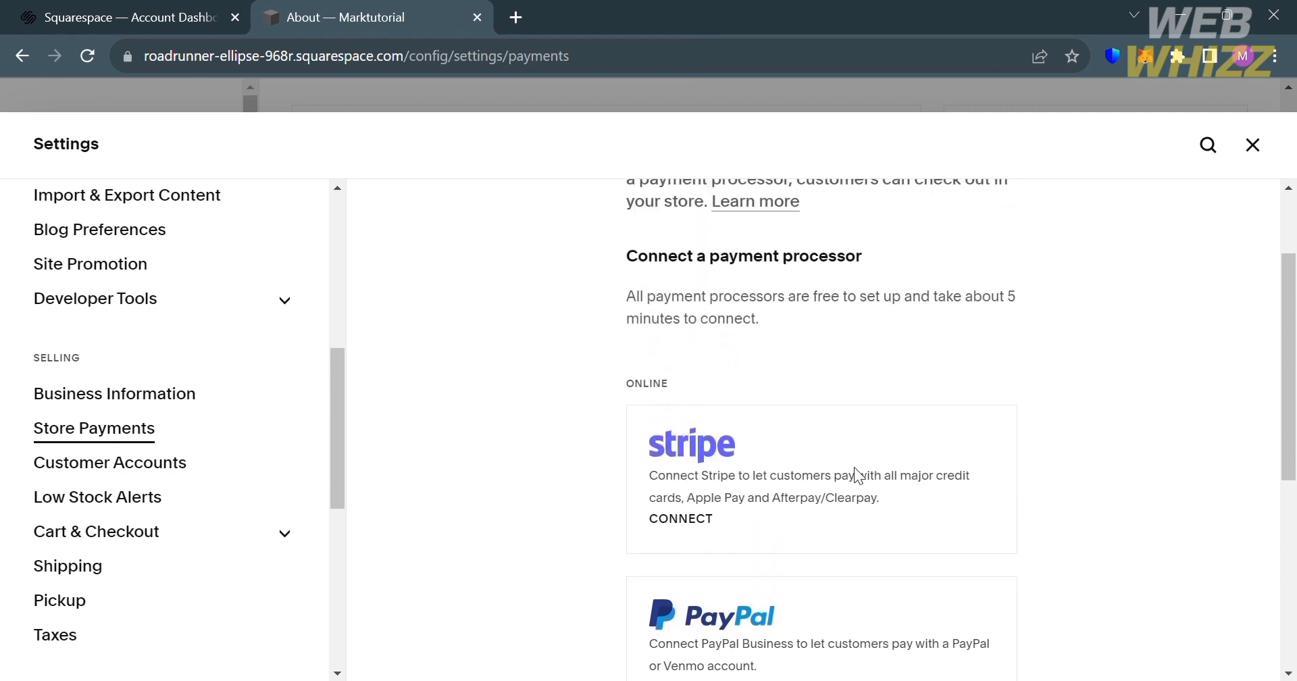
{"action": "scroll", "coordinate": [857, 473], "scroll_direction": "down", "scroll_amount": 4}
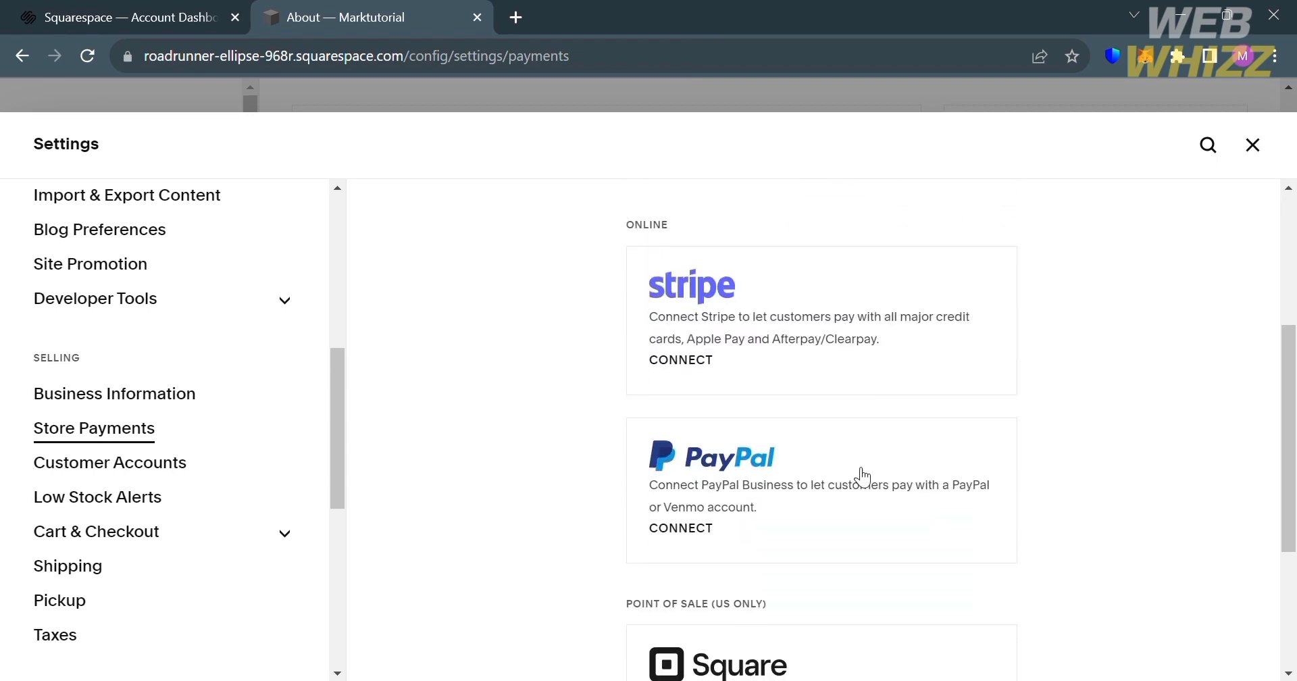
{"action": "left_click", "coordinate": [1260, 150]}
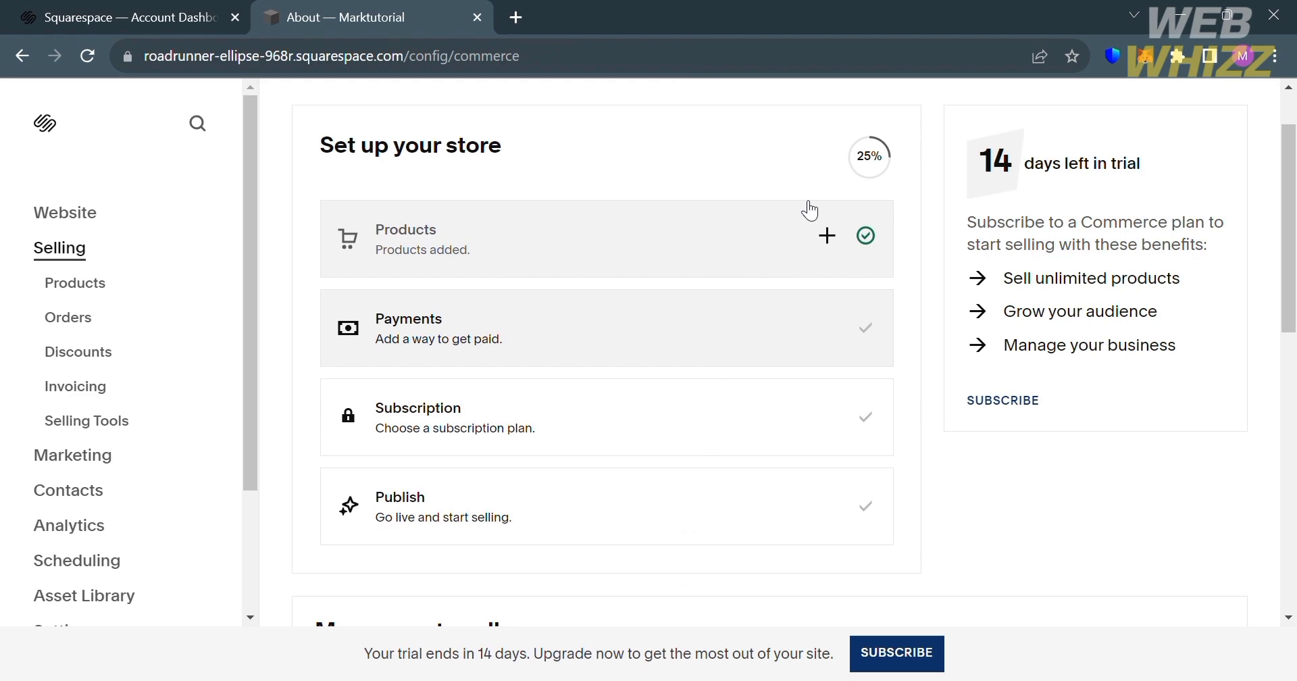
- Open the subscription plans from the store setup list and compare their prices and features
{"action": "scroll", "coordinate": [932, 525], "scroll_direction": "down", "scroll_amount": 6}
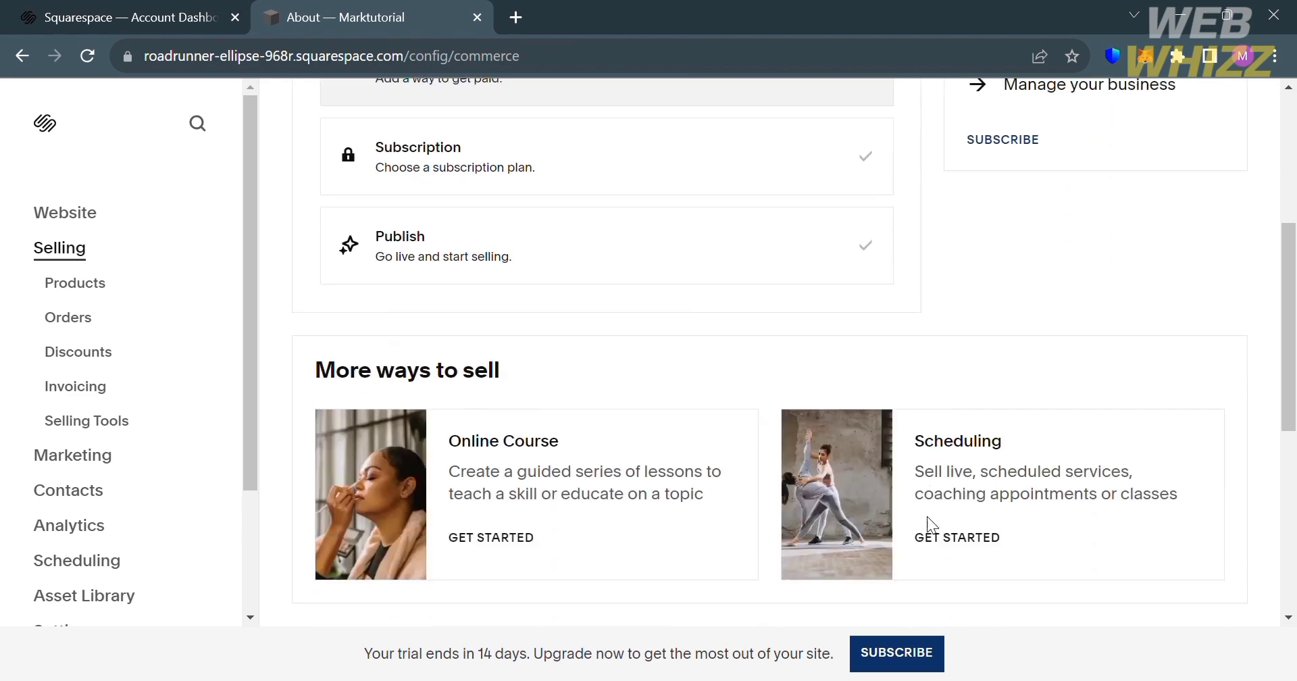
{"action": "scroll", "coordinate": [831, 379], "scroll_direction": "up", "scroll_amount": 6}
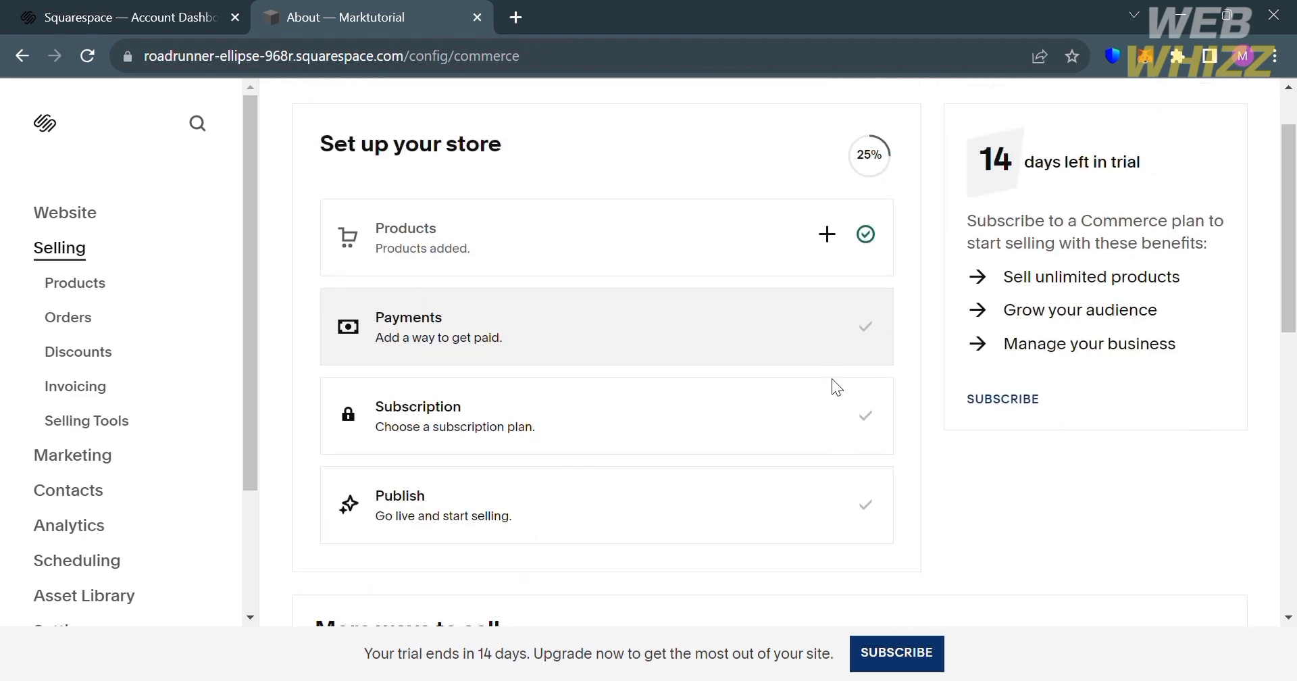
{"action": "left_click", "coordinate": [855, 419]}
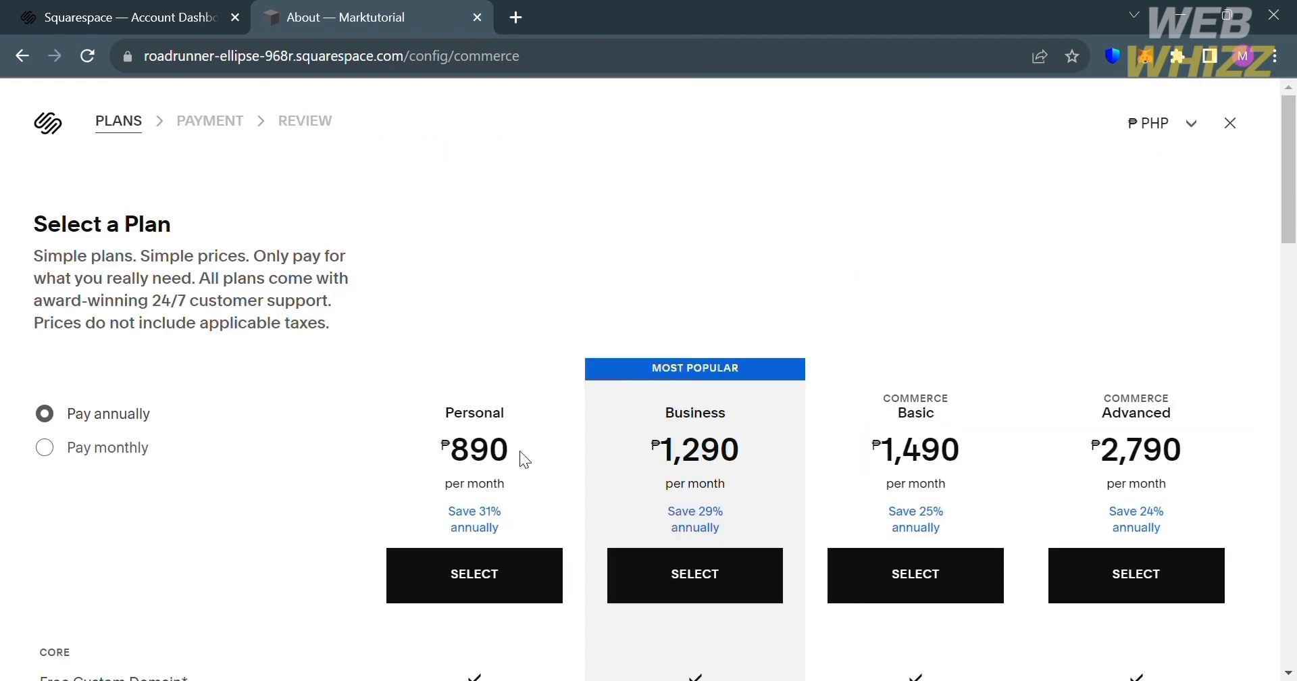
{"action": "scroll", "coordinate": [953, 486], "scroll_direction": "down", "scroll_amount": 4}
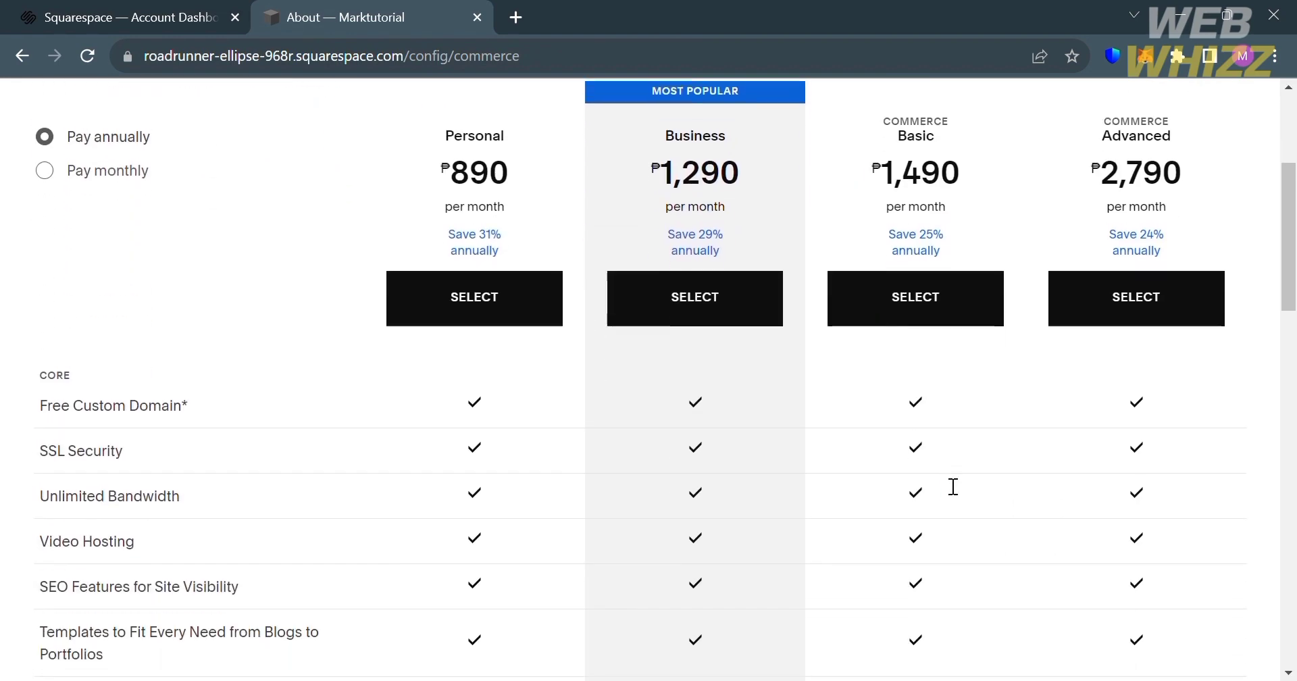
{"action": "scroll", "coordinate": [941, 477], "scroll_direction": "down", "scroll_amount": 7}
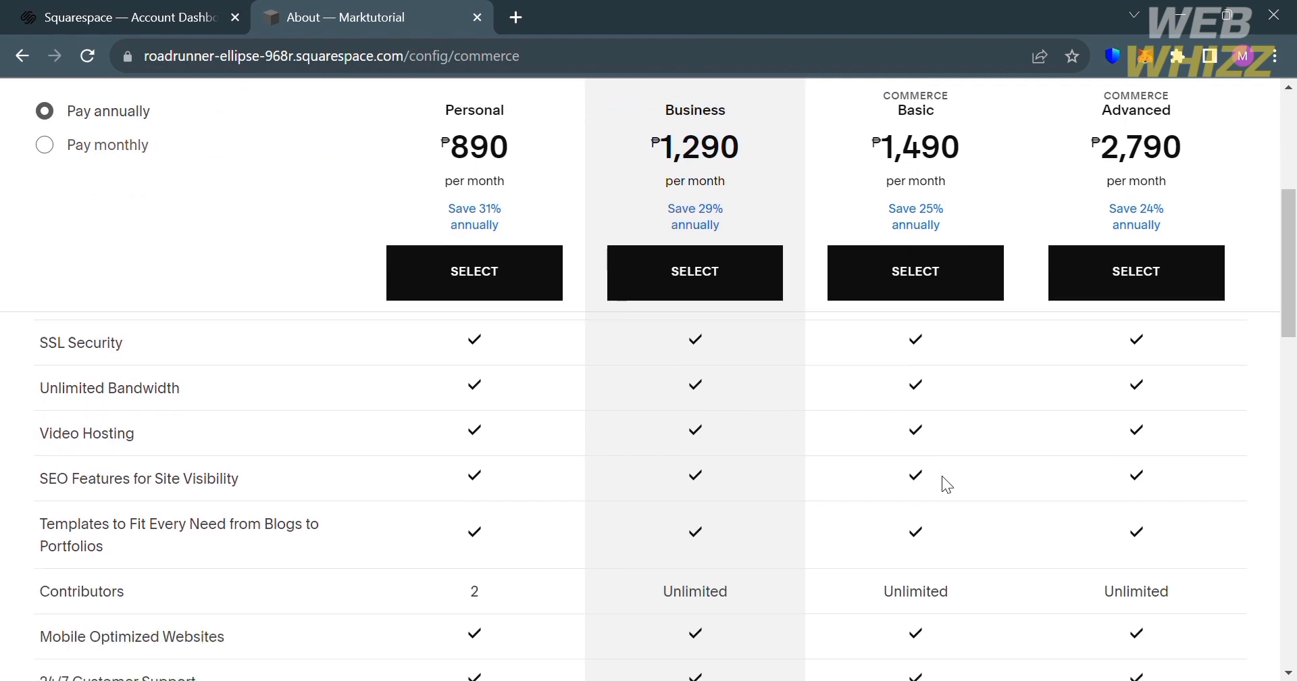
{"action": "scroll", "coordinate": [943, 477], "scroll_direction": "down", "scroll_amount": 3}
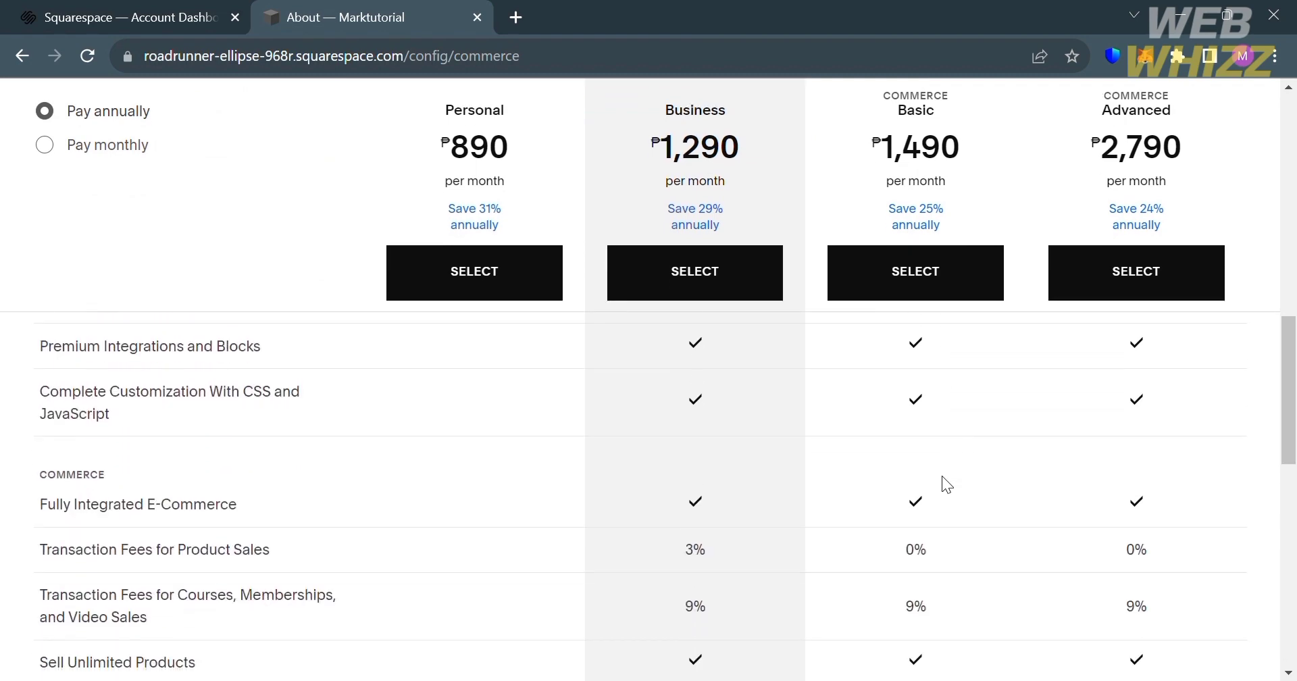
{"action": "scroll", "coordinate": [943, 476], "scroll_direction": "up", "scroll_amount": 14}
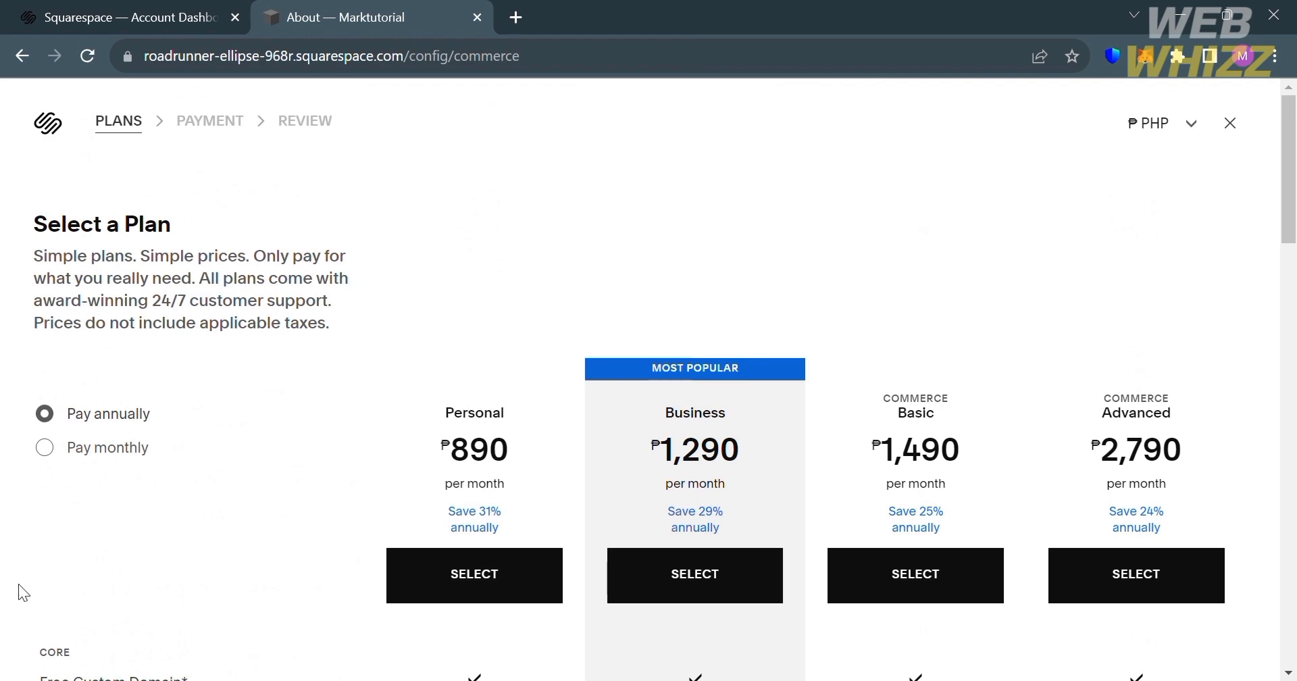
- View the plan prices for monthly payment, and review the store's publishing requirements without selecting a plan
{"action": "left_click", "coordinate": [44, 447]}
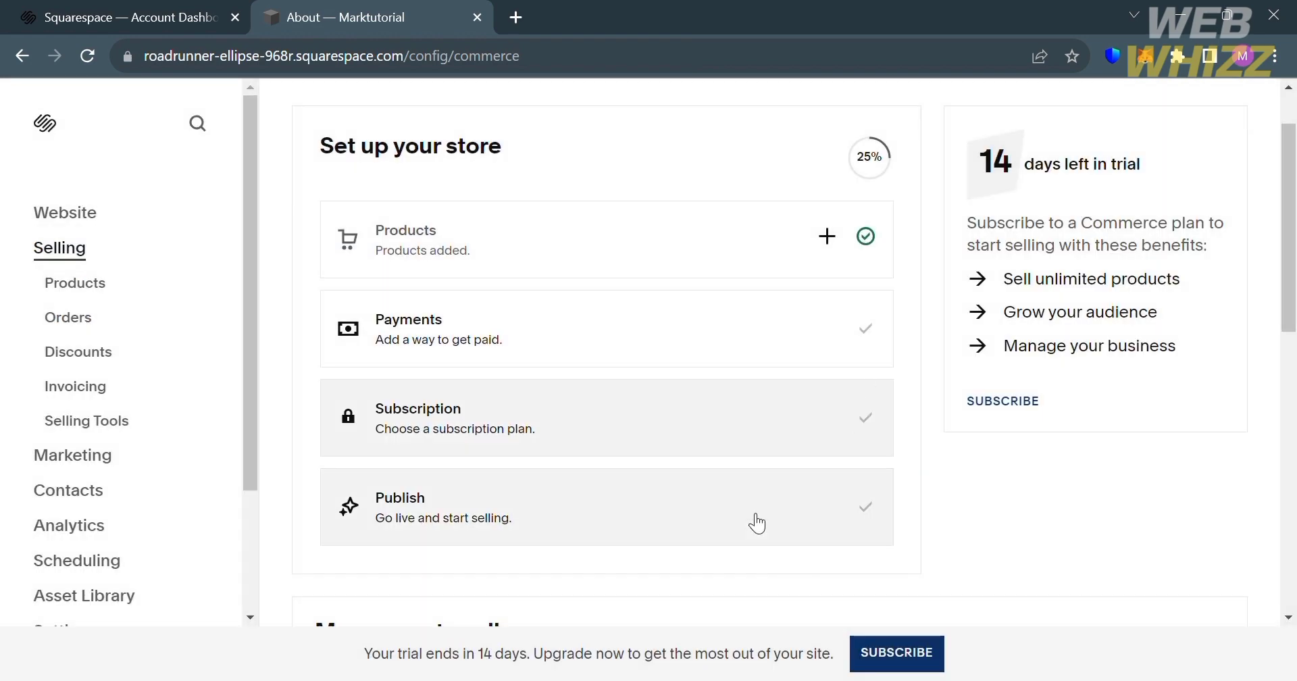
{"action": "left_click", "coordinate": [757, 523]}
{"action": "scroll", "coordinate": [749, 513], "scroll_direction": "down", "scroll_amount": 1}
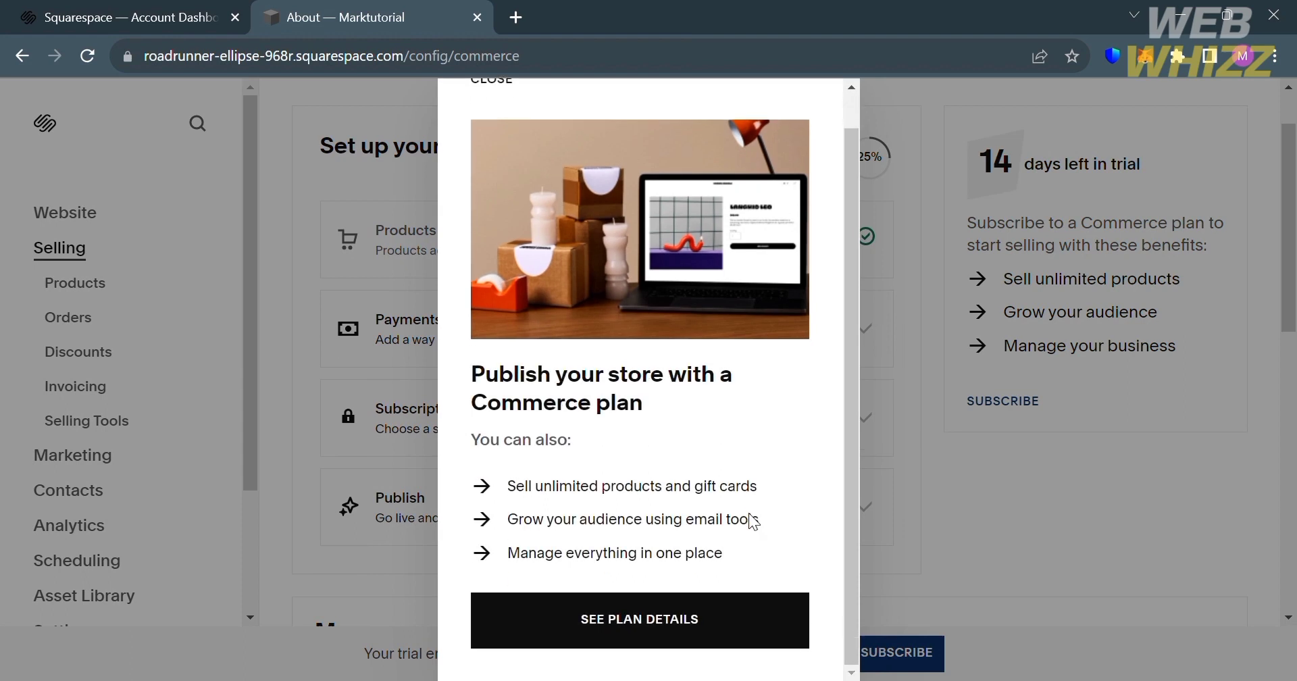
{"action": "scroll", "coordinate": [830, 290], "scroll_direction": "up", "scroll_amount": 1}
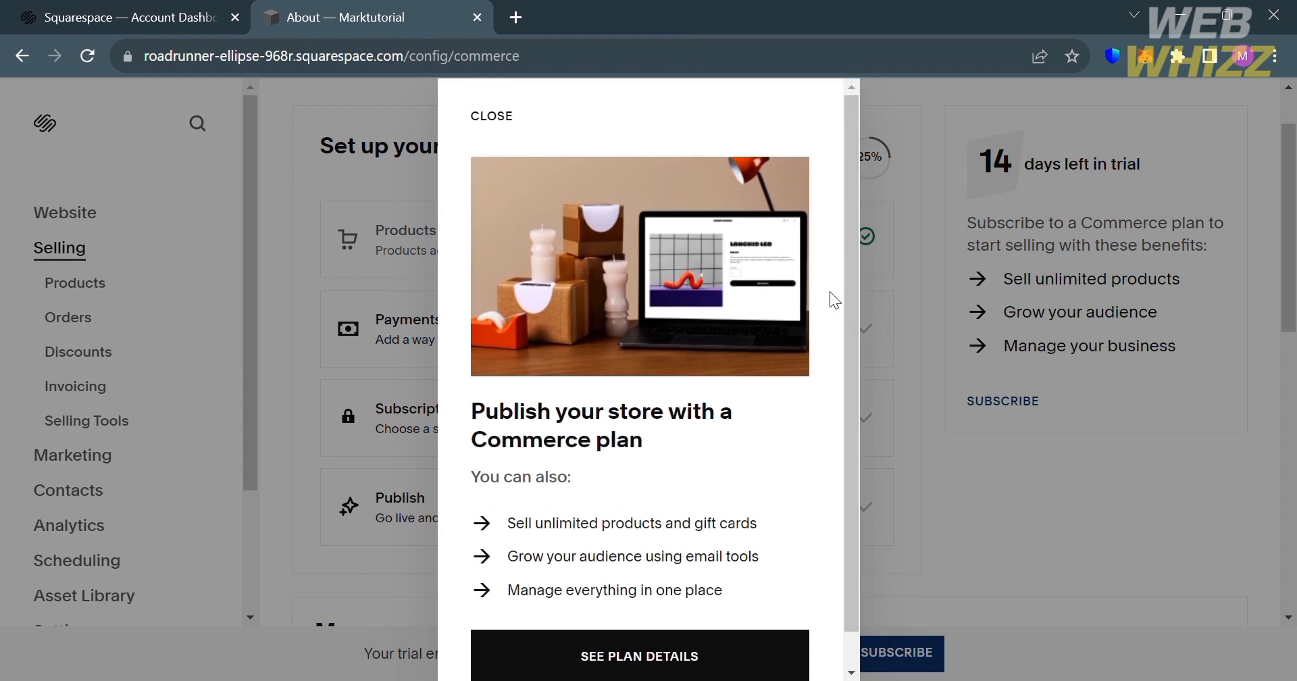
{"action": "left_click", "coordinate": [509, 122]}
{"action": "scroll", "coordinate": [950, 342], "scroll_direction": "up", "scroll_amount": 1}
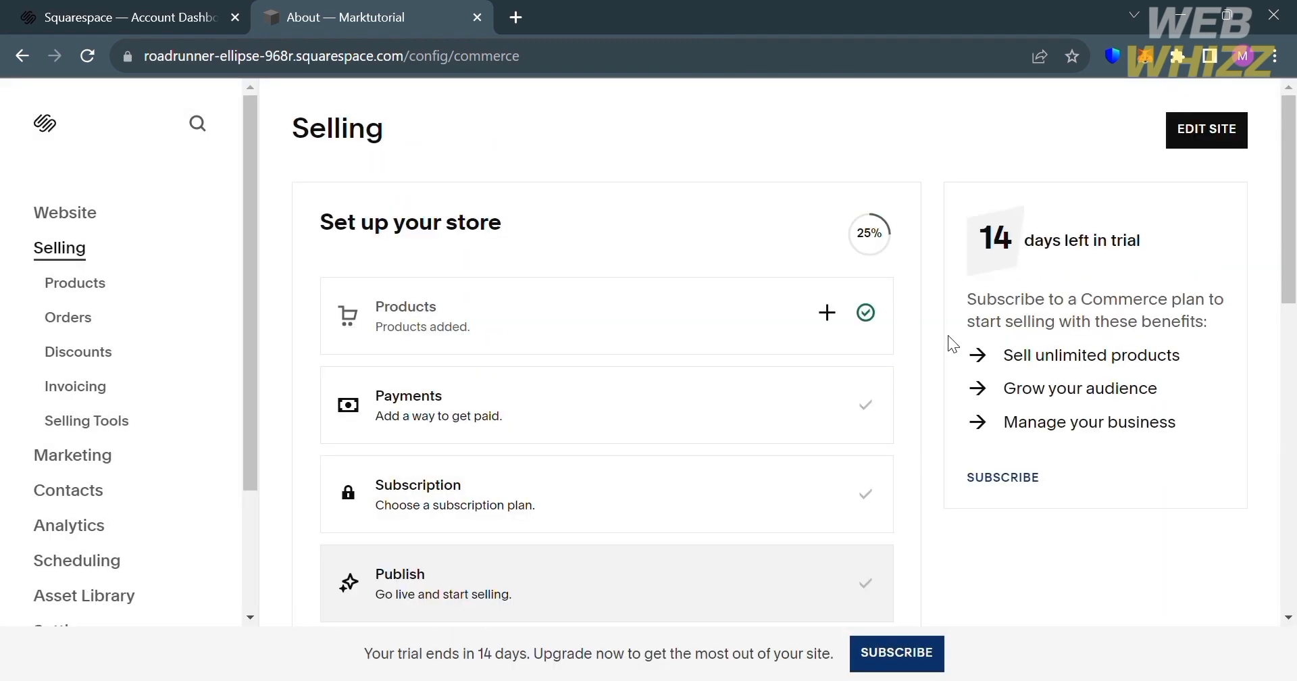
- Open the store's product list and review the product types available for a new product, closing the selection without adding one
{"action": "left_click", "coordinate": [61, 296]}
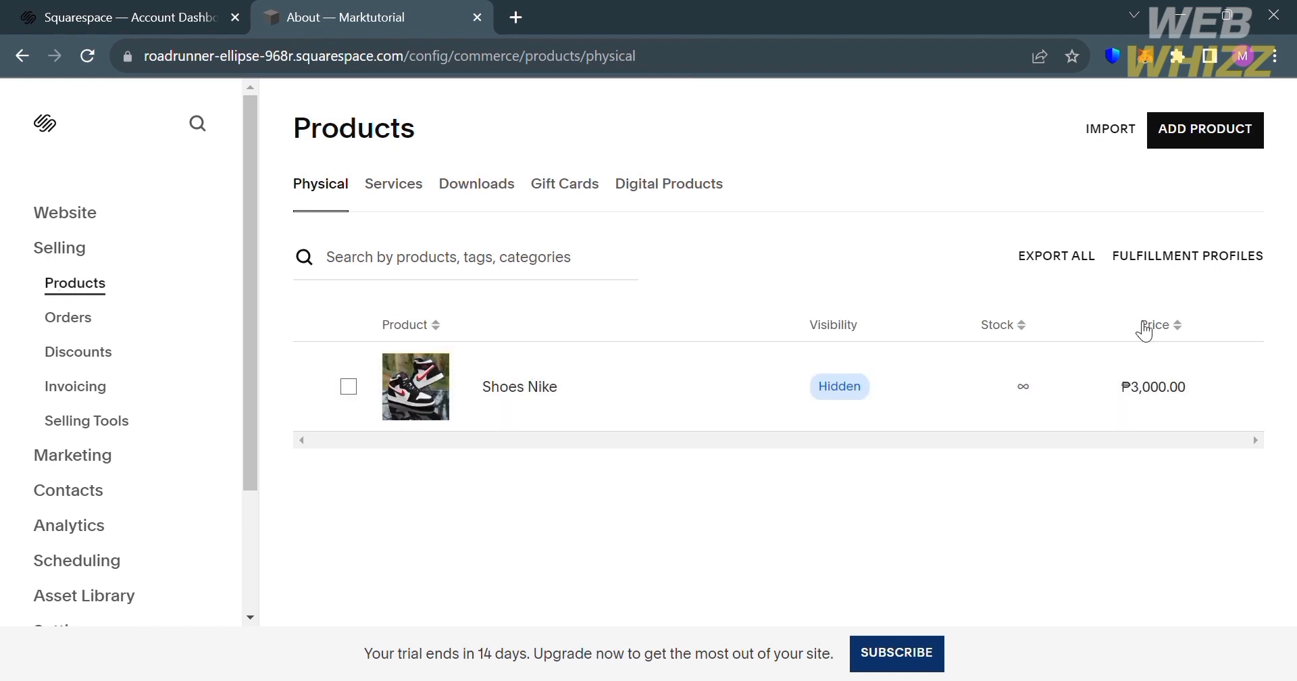
{"action": "left_click", "coordinate": [1196, 137]}
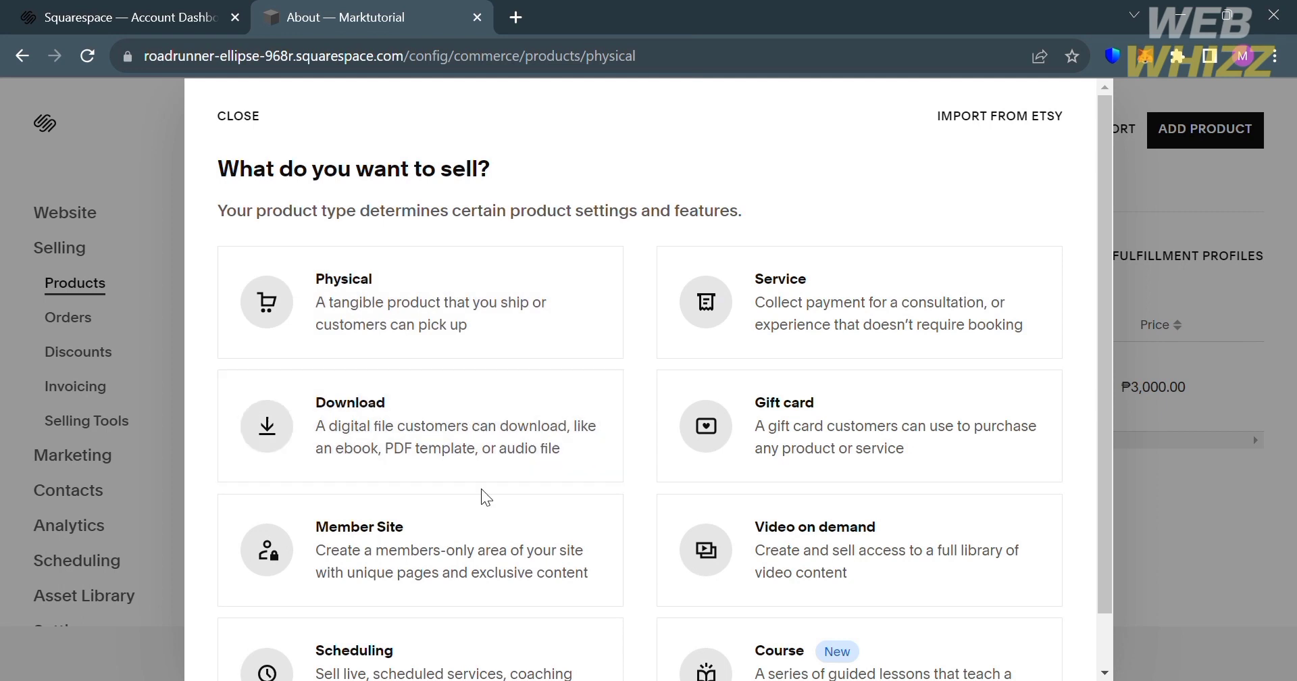
{"action": "scroll", "coordinate": [495, 567], "scroll_direction": "down", "scroll_amount": 1}
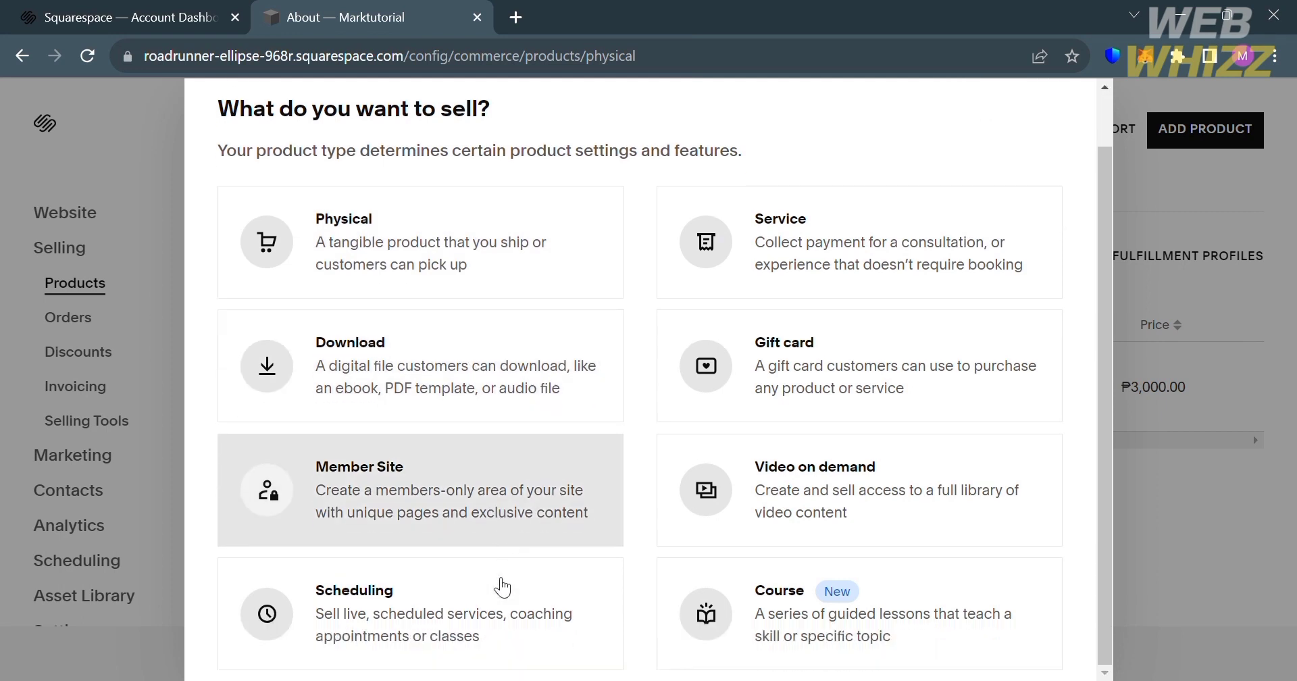
{"action": "left_click", "coordinate": [1214, 538]}
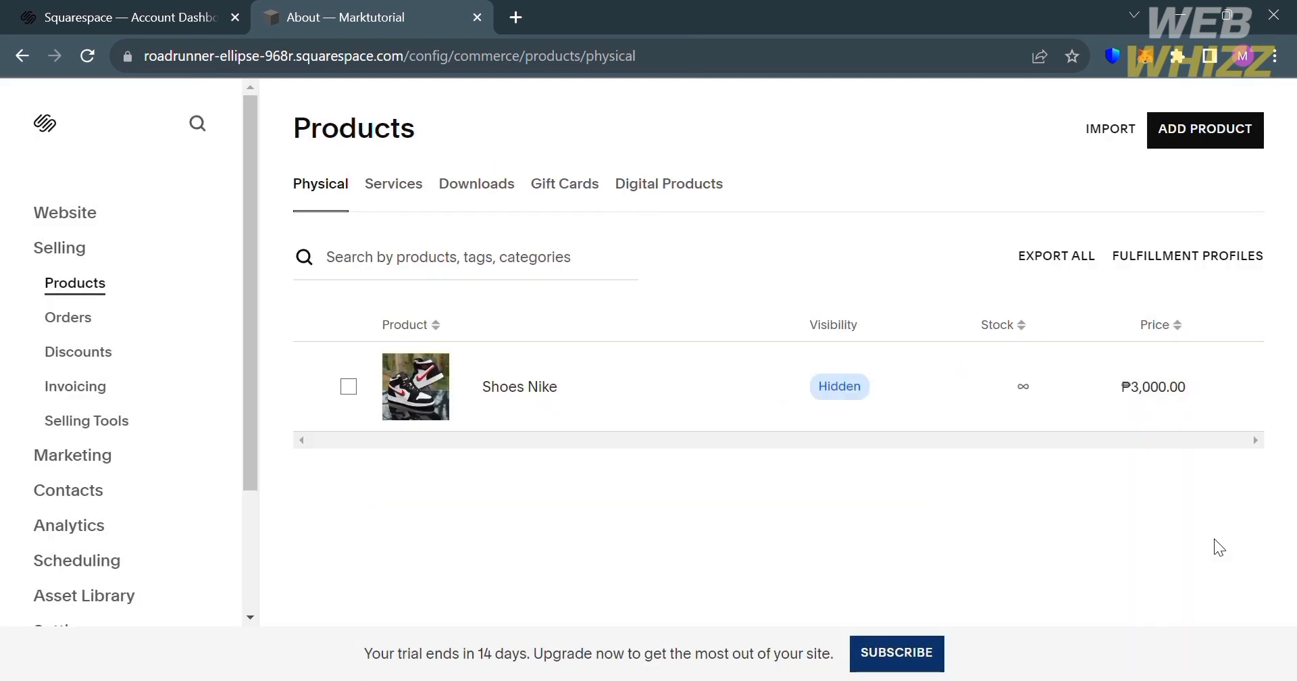
- Review the product import sources, including the Shopify CSV import, and close the import options without uploading a file
{"action": "left_click", "coordinate": [1125, 139]}
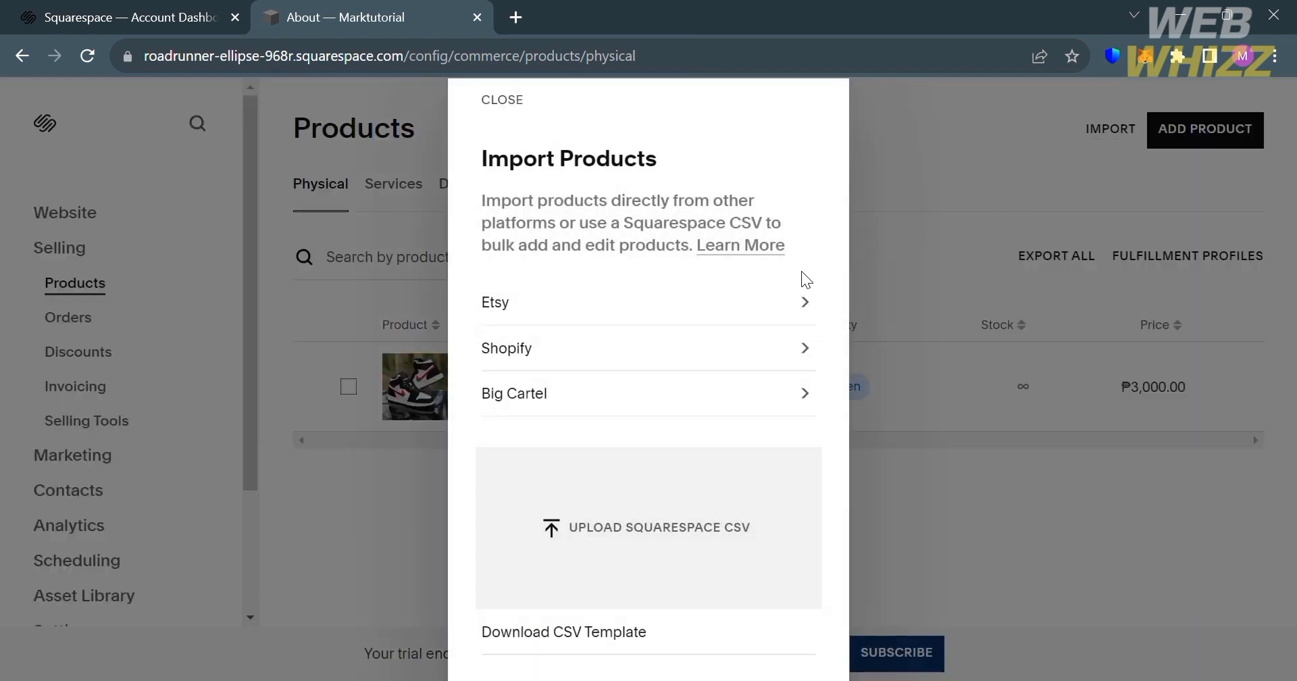
{"action": "left_click", "coordinate": [807, 348]}
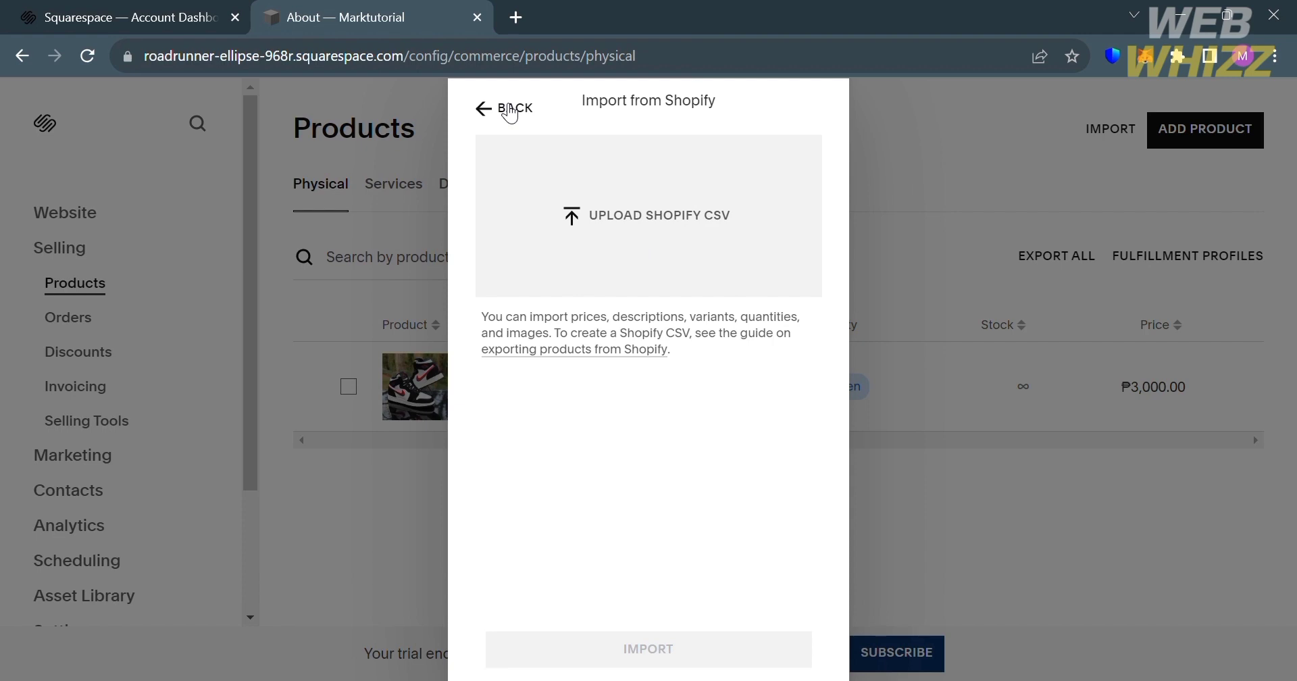
{"action": "left_click", "coordinate": [510, 111]}
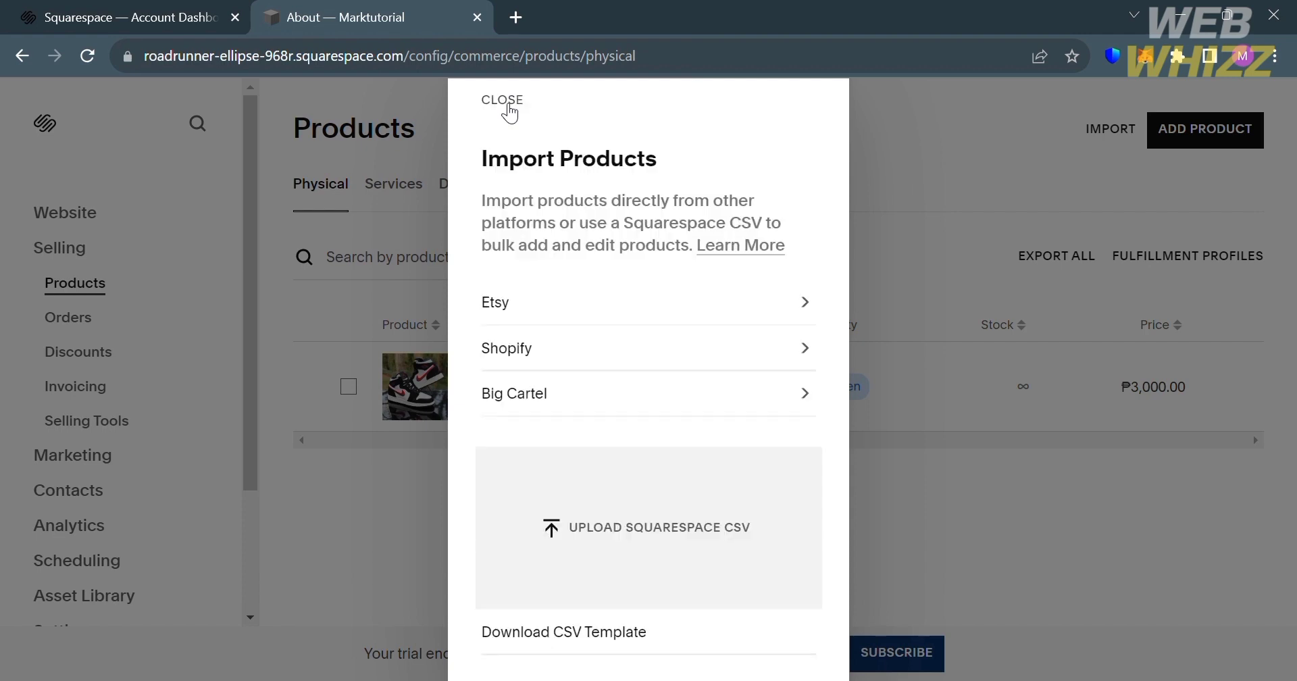
{"action": "left_click", "coordinate": [506, 105]}
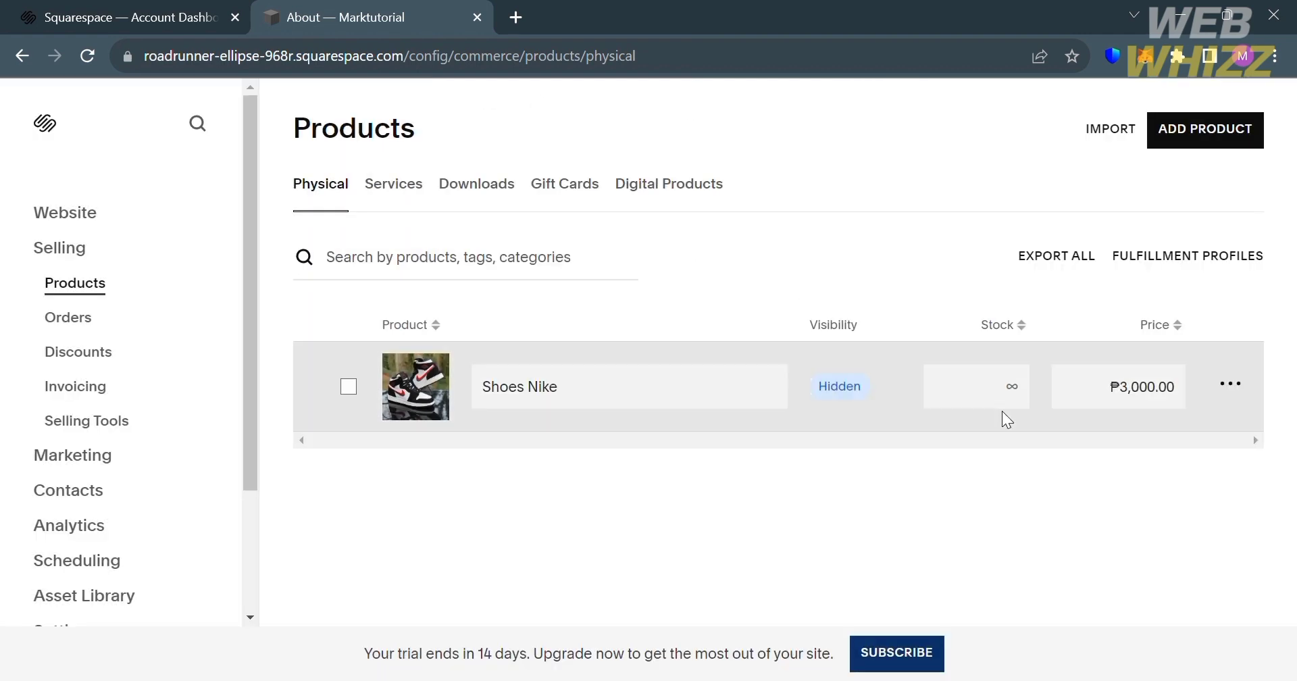
- Preview the Shoes Nike product page as it will appear in the store, and return to the product list
{"action": "left_click", "coordinate": [1239, 385]}
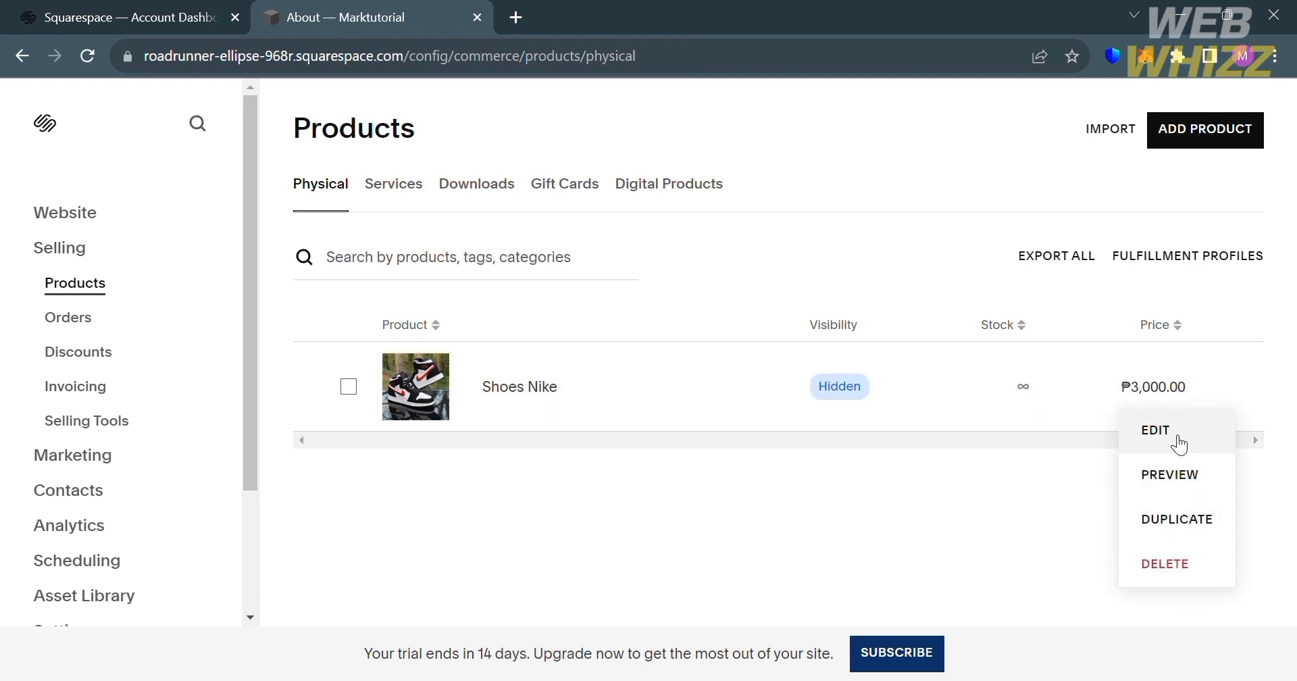
{"action": "left_click", "coordinate": [1172, 475]}
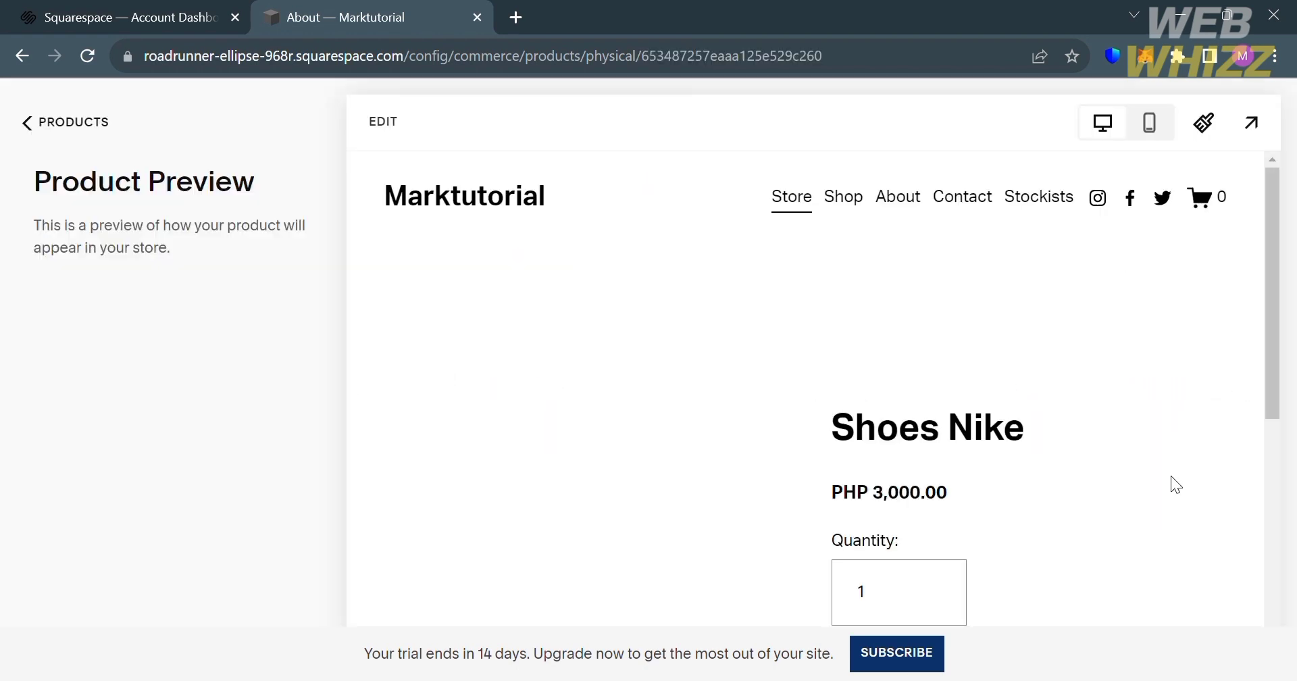
{"action": "scroll", "coordinate": [630, 497], "scroll_direction": "down", "scroll_amount": 5}
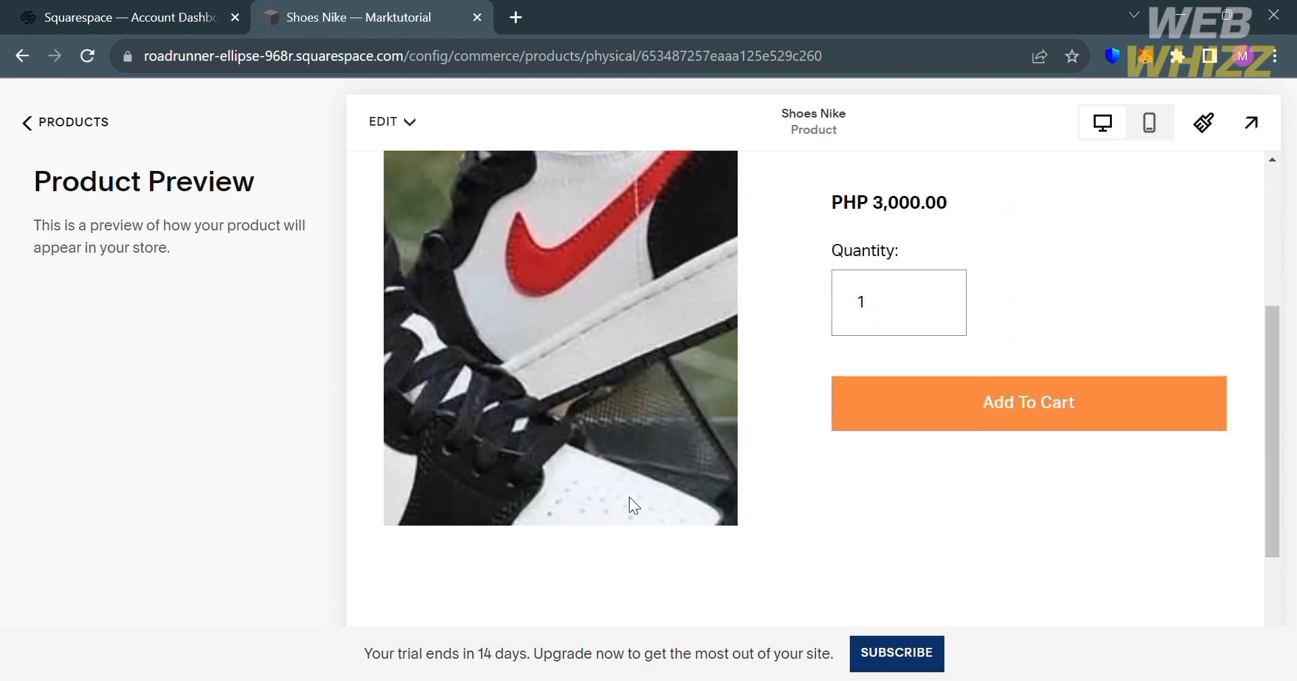
{"action": "scroll", "coordinate": [883, 533], "scroll_direction": "up", "scroll_amount": 3}
{"action": "scroll", "coordinate": [883, 533], "scroll_direction": "down", "scroll_amount": 2}
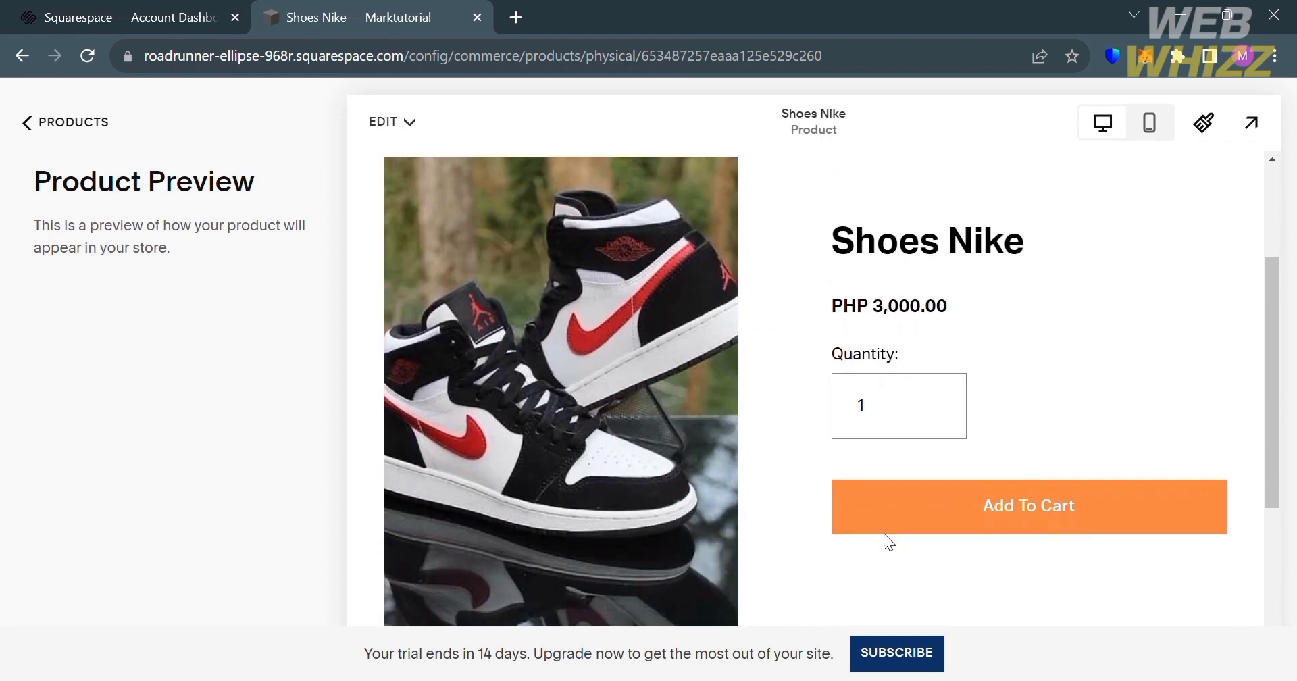
{"action": "left_click", "coordinate": [911, 512]}
{"action": "scroll", "coordinate": [1023, 466], "scroll_direction": "down", "scroll_amount": 2}
{"action": "scroll", "coordinate": [1034, 486], "scroll_direction": "up", "scroll_amount": 5}
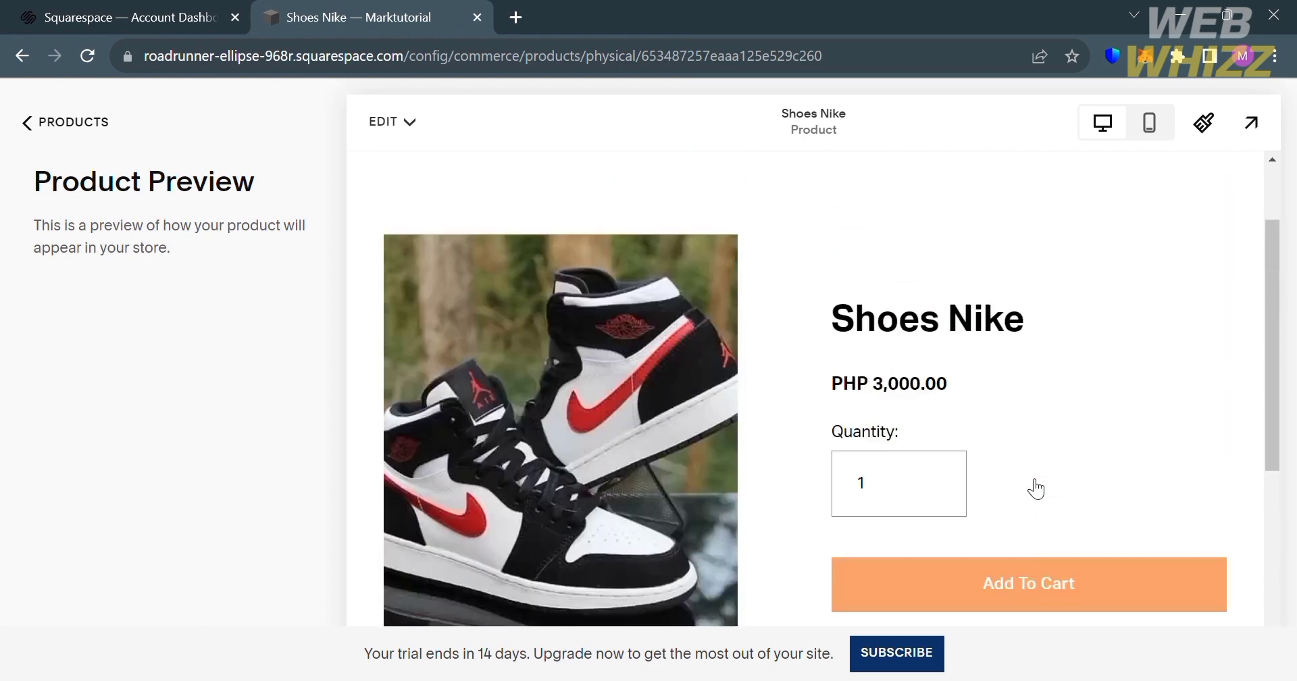
{"action": "scroll", "coordinate": [1027, 478], "scroll_direction": "down", "scroll_amount": 5}
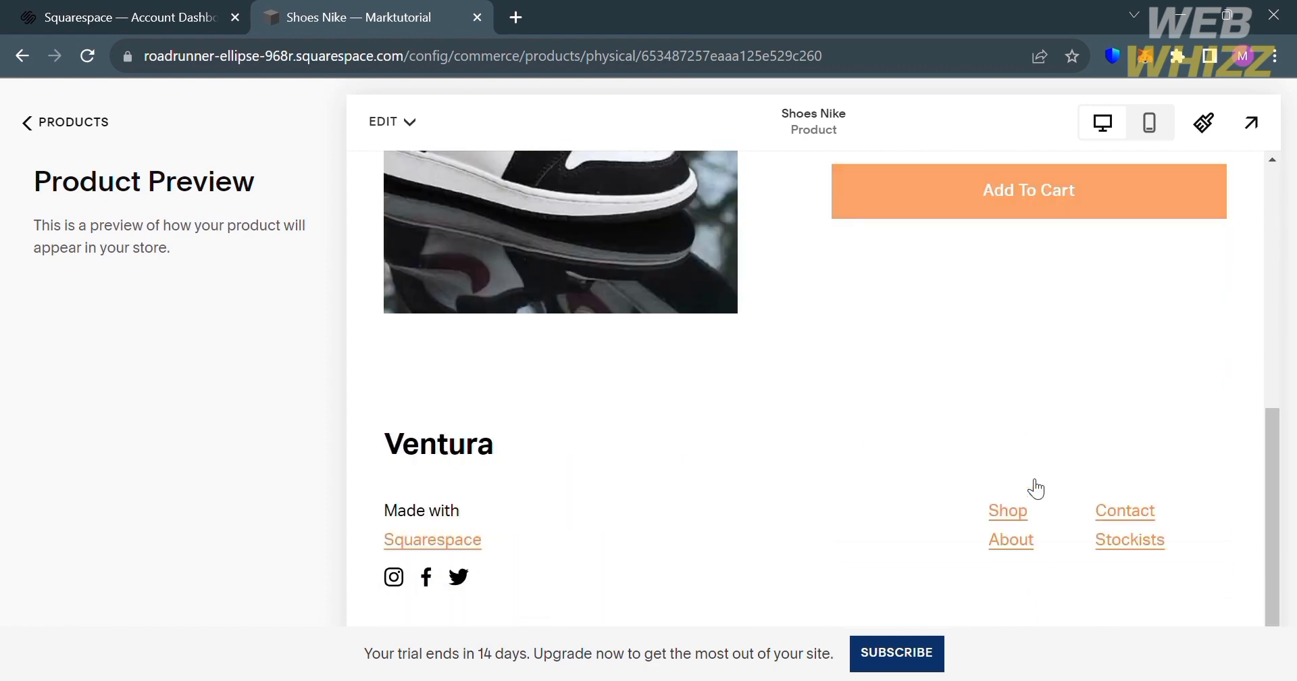
{"action": "scroll", "coordinate": [1027, 478], "scroll_direction": "up", "scroll_amount": 5}
{"action": "left_click", "coordinate": [390, 122]}
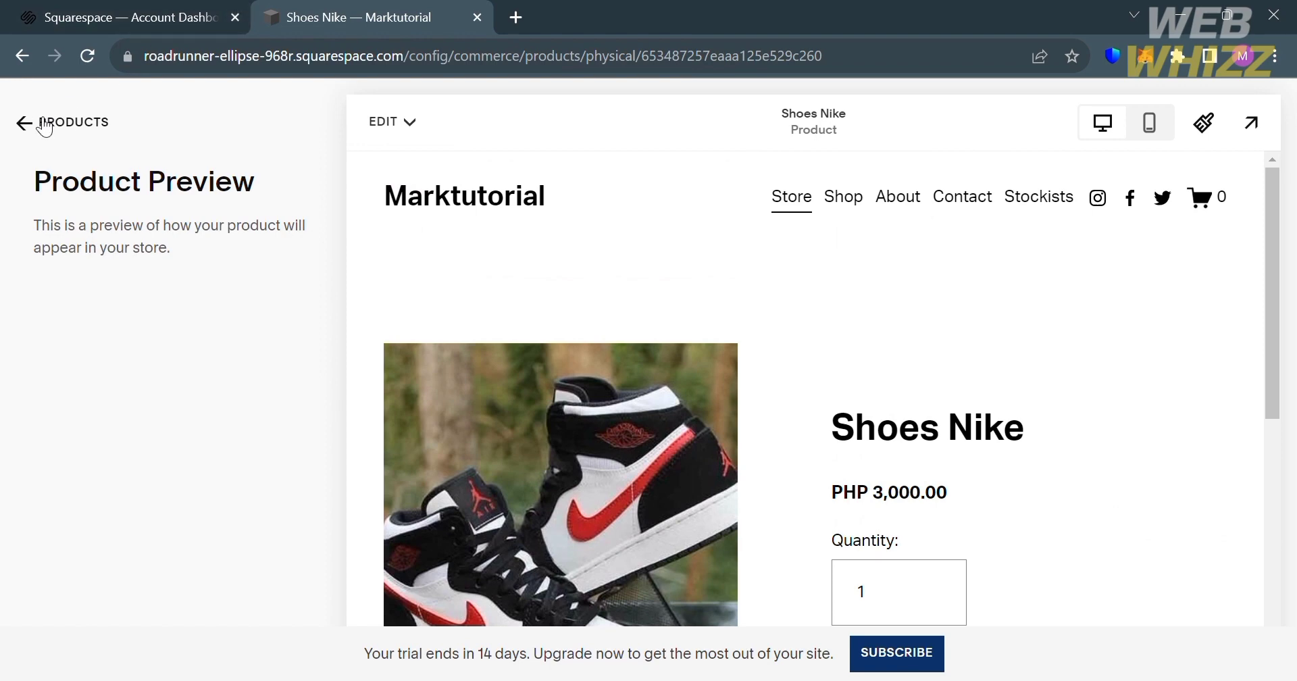
{"action": "left_click", "coordinate": [44, 125]}
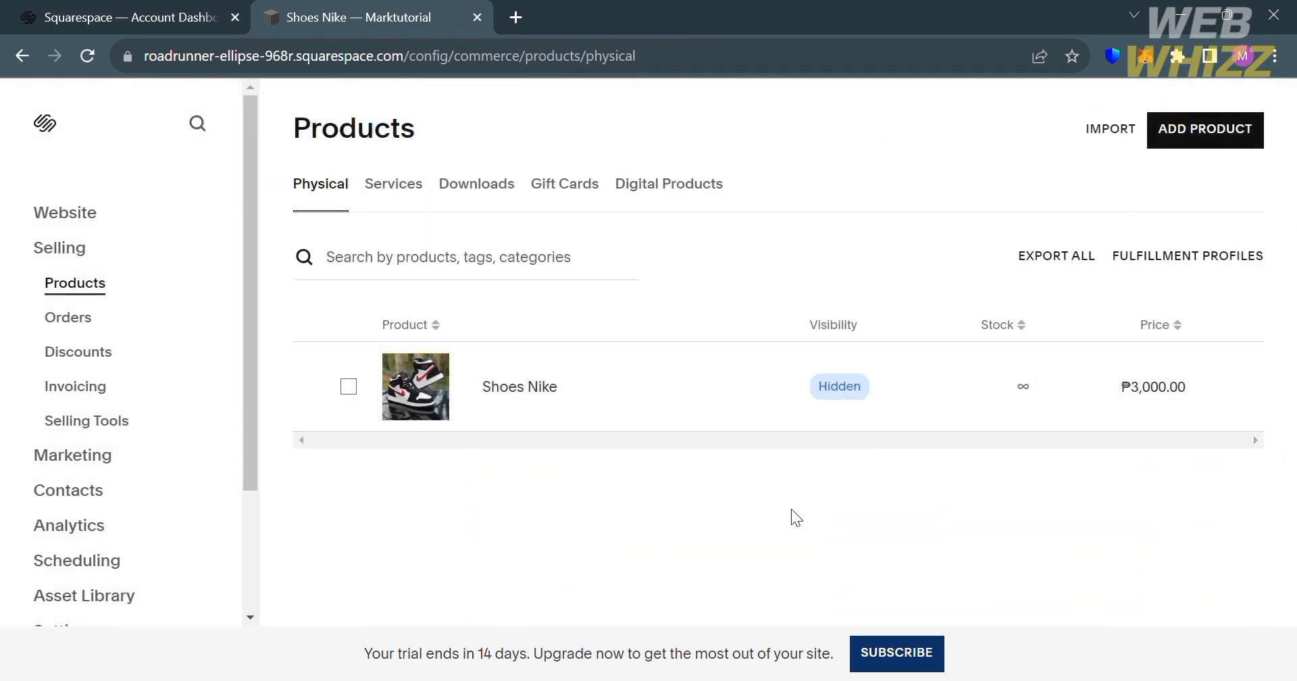